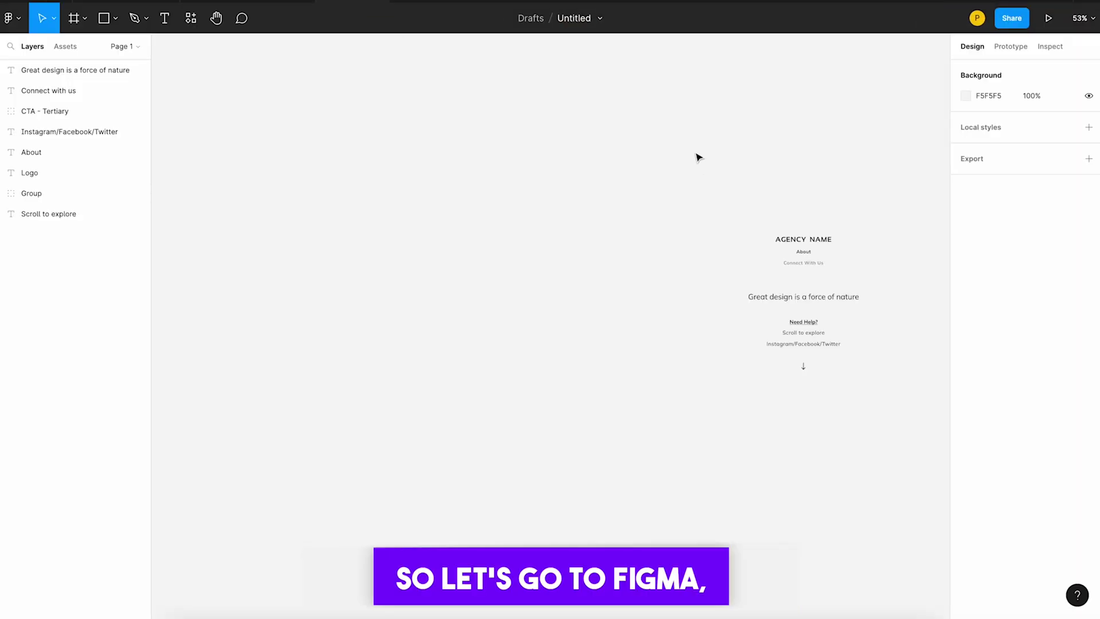
left_click_drag(683, 146, 921, 434)
scroll(894, 307, "up", 5)
scroll(882, 303, "left", 2)
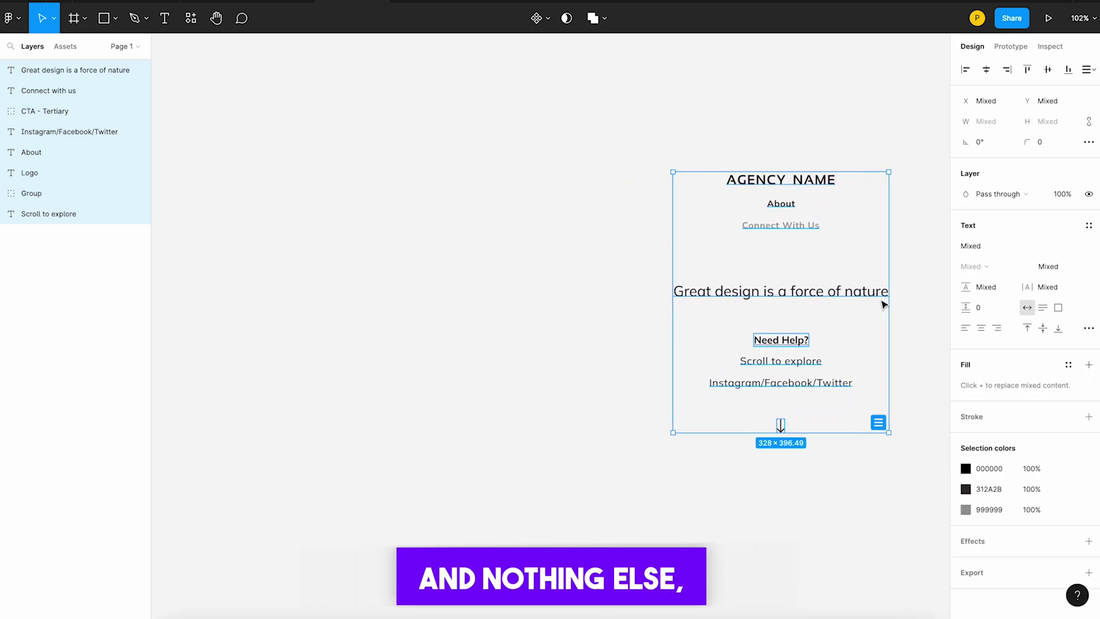
scroll(438, 249, "down", 3)
scroll(438, 249, "left", 2)
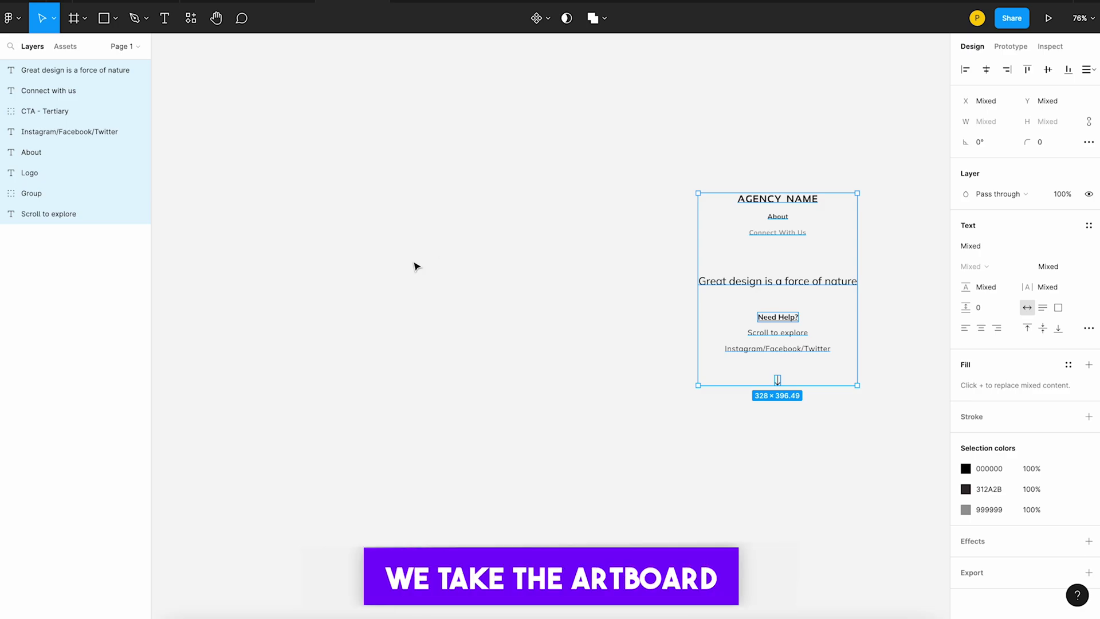
Step: Add a new frame using the MacBook Pro 14" desktop preset
key("a")
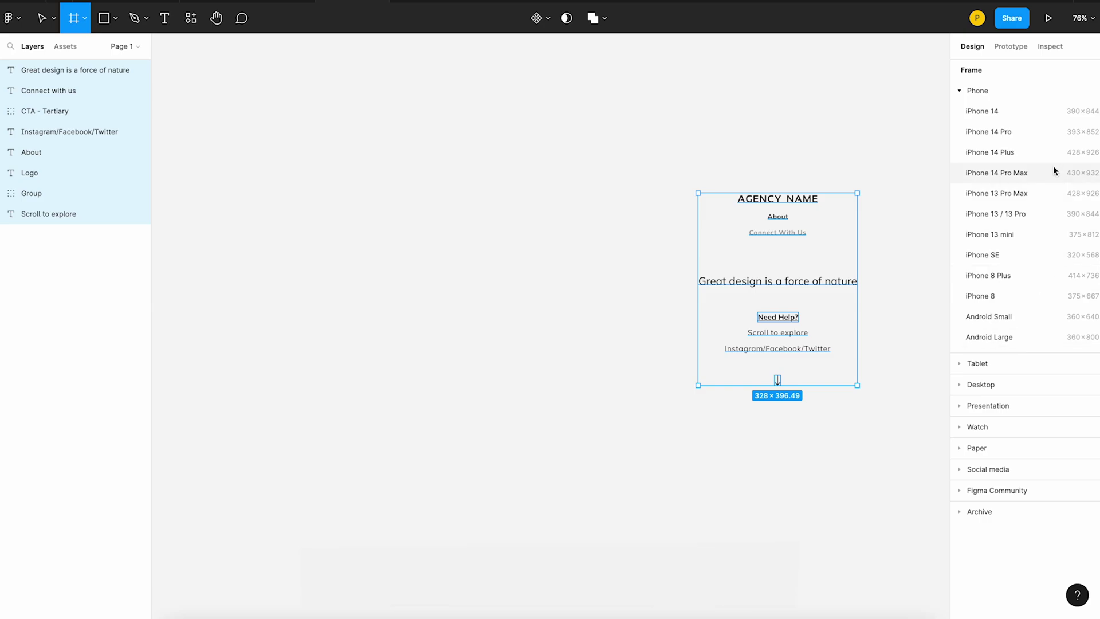
left_click(992, 385)
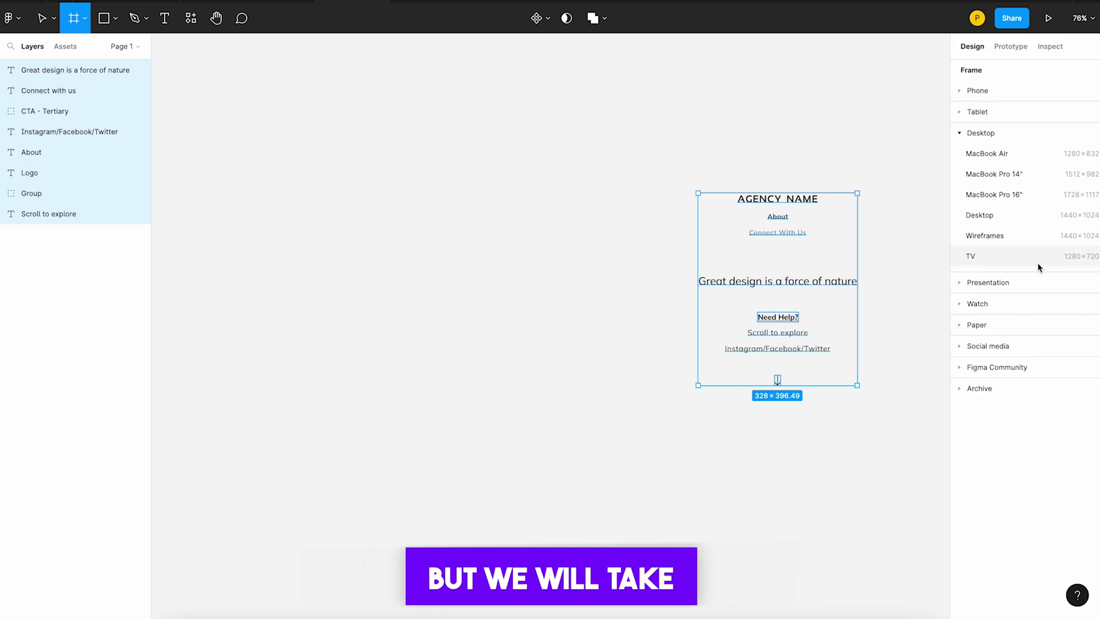
left_click(1026, 175)
Step: Resize the MacBook Pro 14" frame to 1366 wide and 920 high
left_click(987, 143)
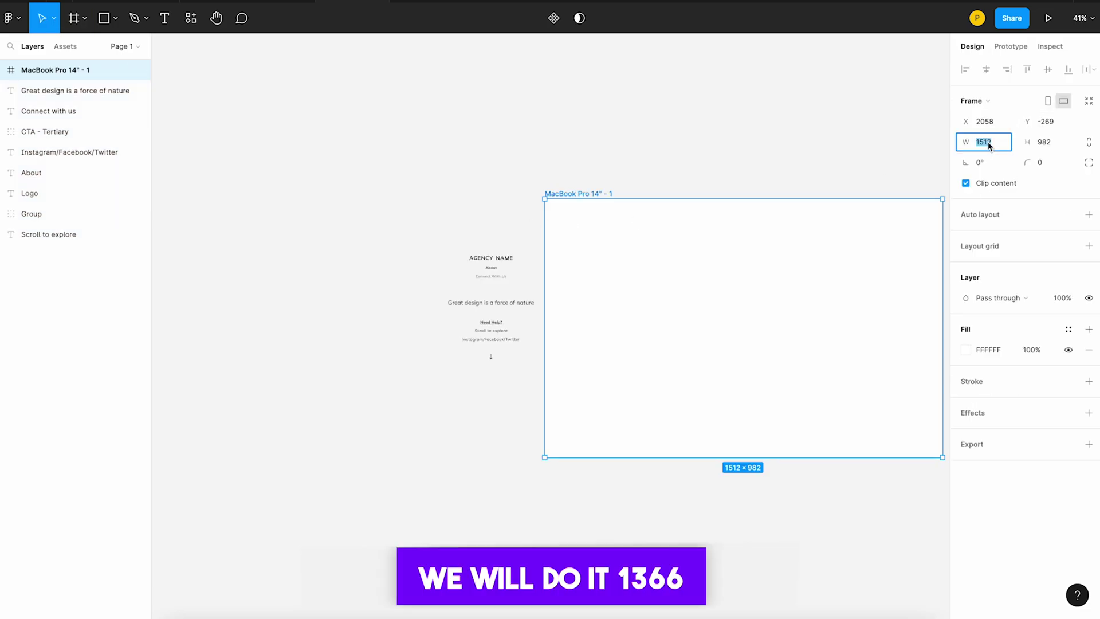
type("13")
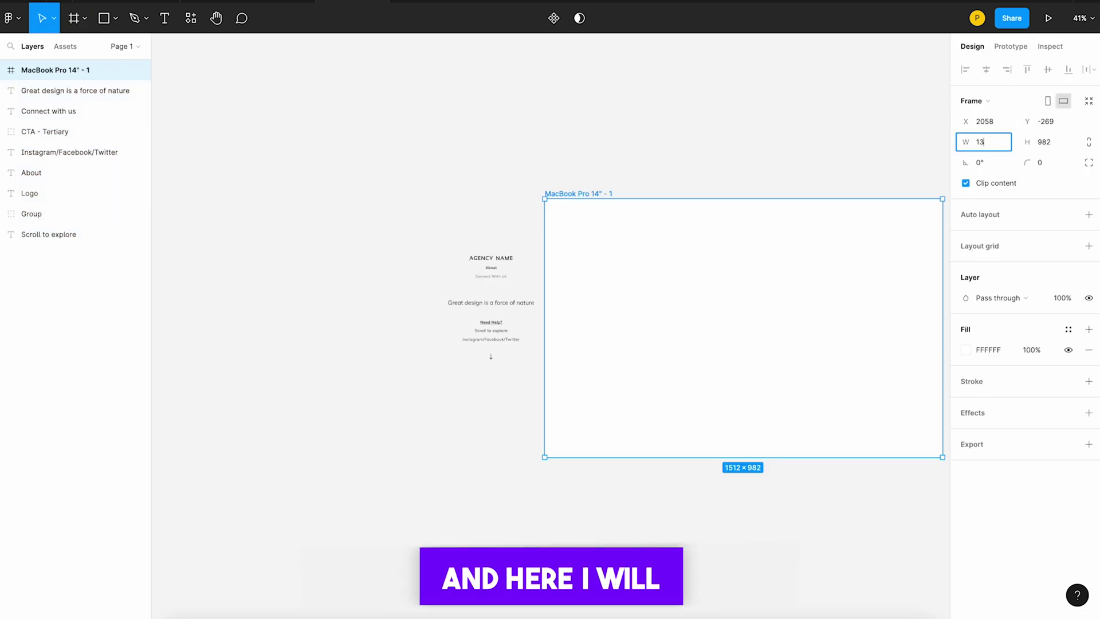
type("66")
left_click(1047, 147)
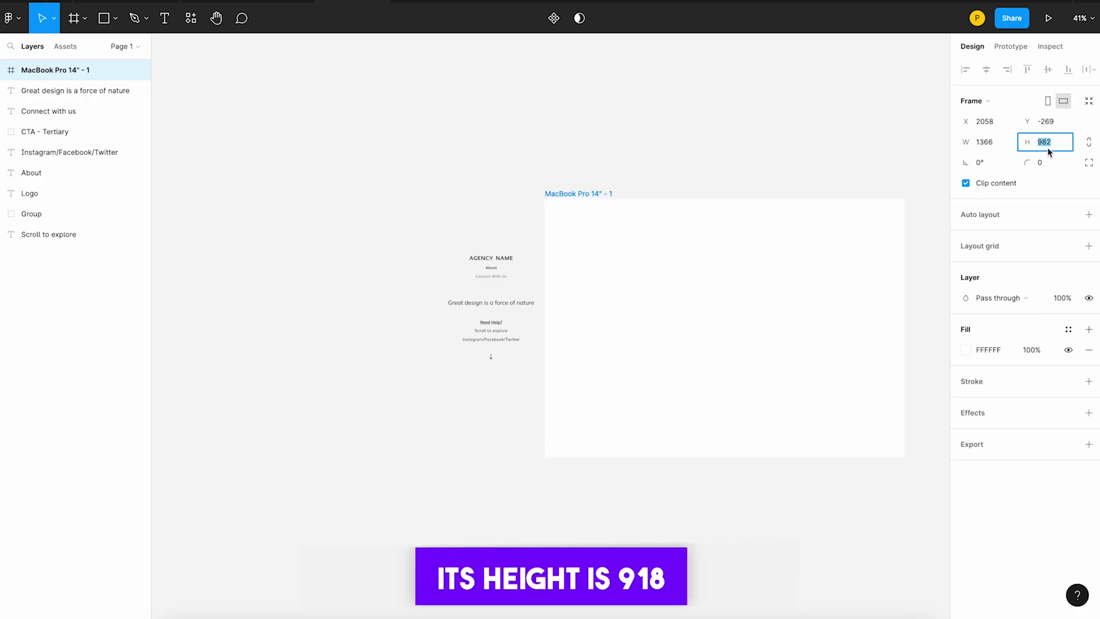
type("8")
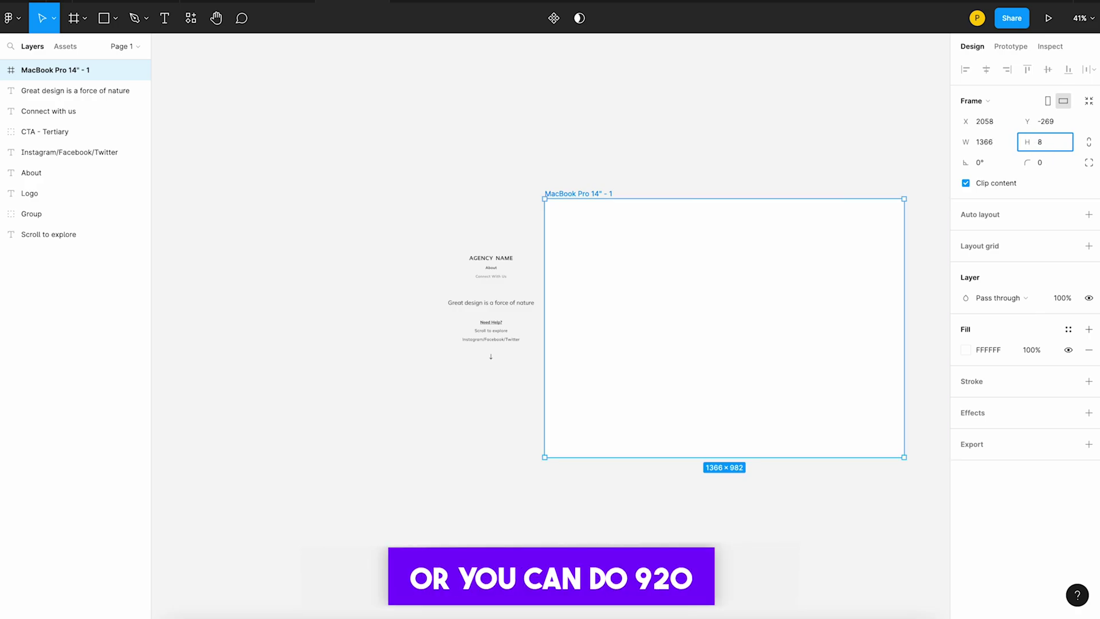
type("1")
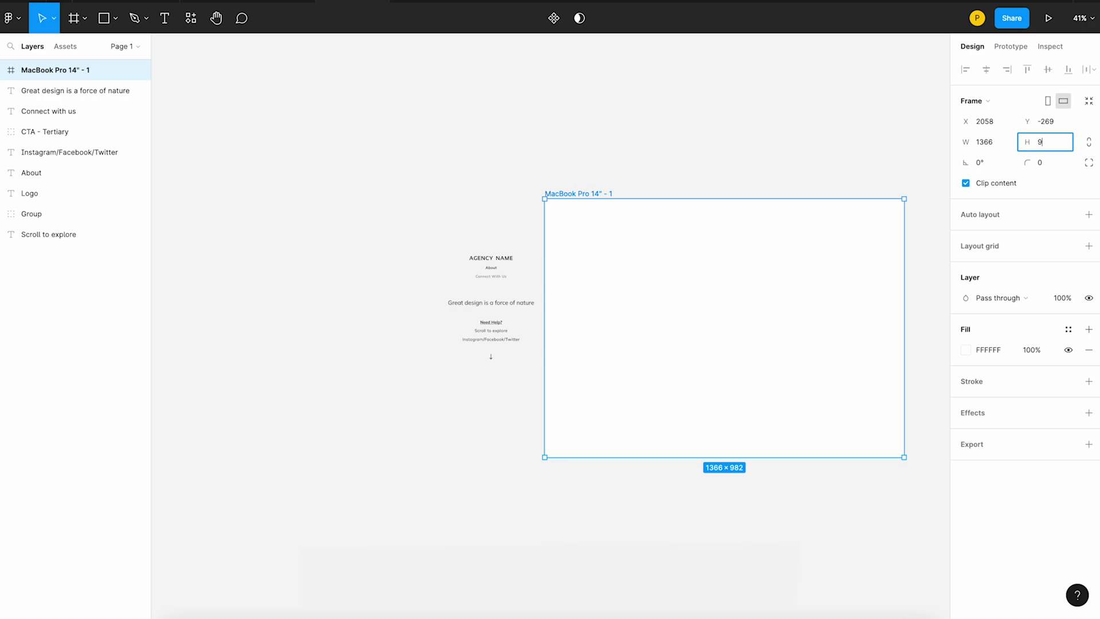
key("Return")
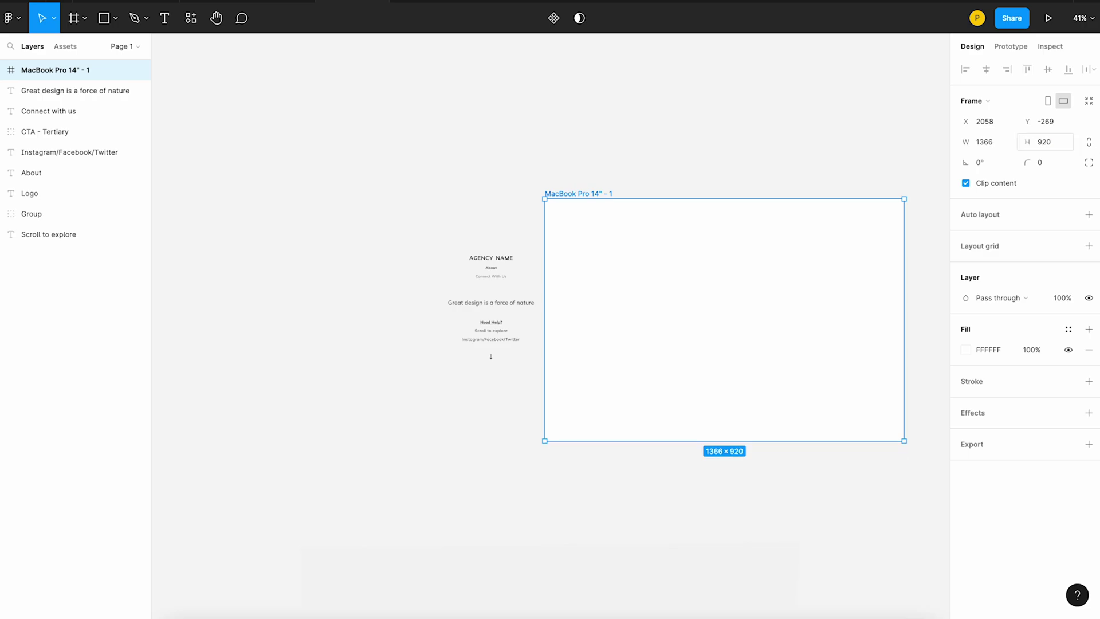
Step: Move the empty frame across to the left side of the loose text elements
left_click(839, 147)
left_click(560, 191)
scroll(585, 181, "down", 3)
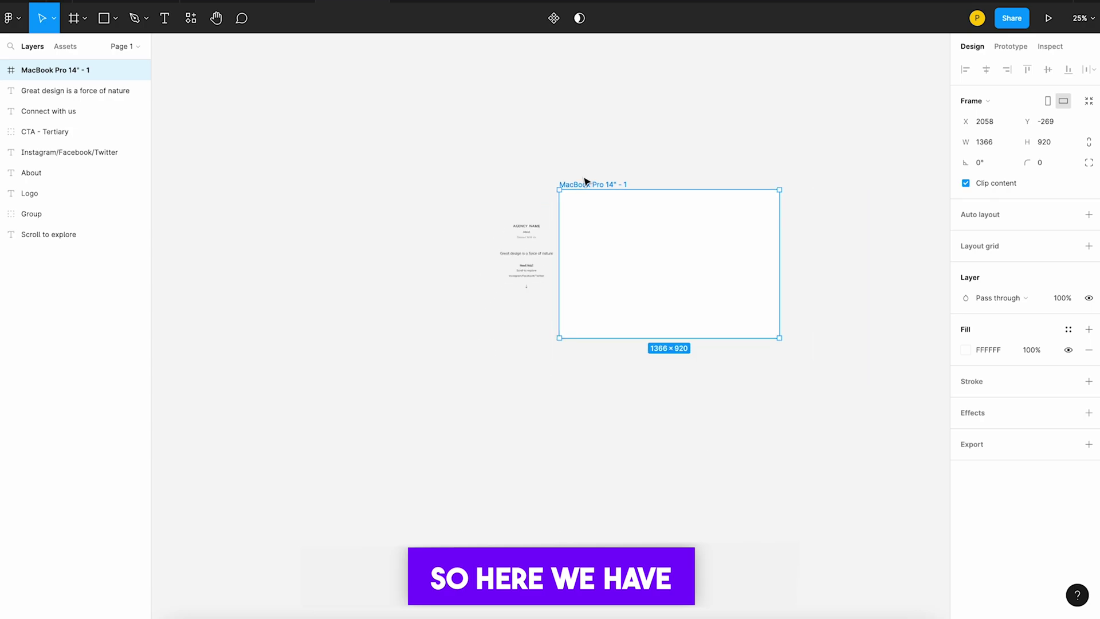
left_click_drag(587, 187, 294, 184)
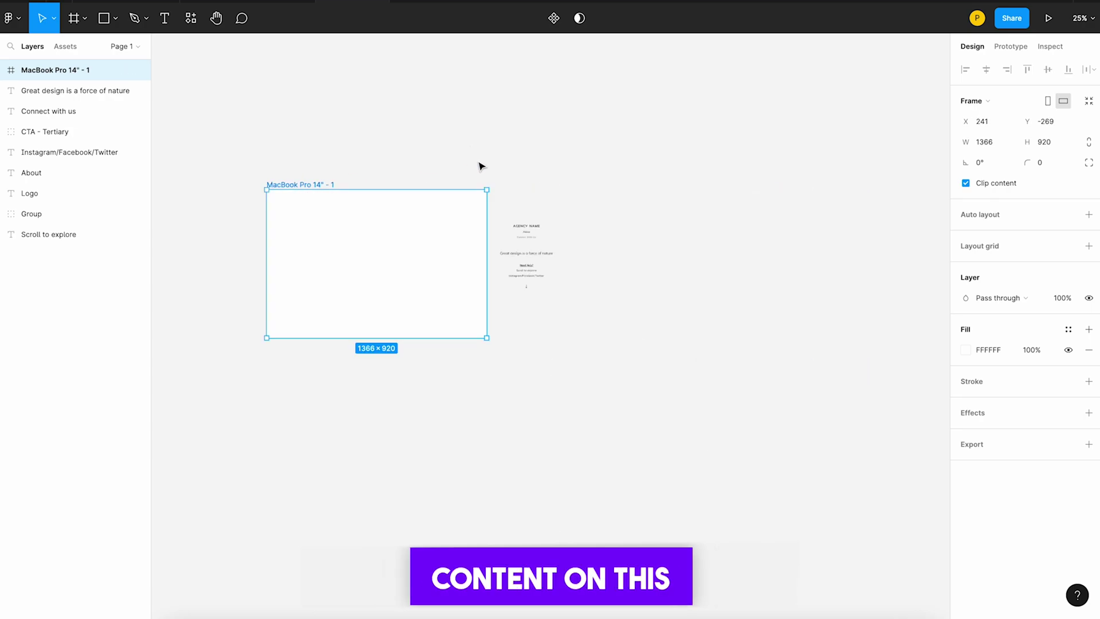
Step: Move all the loose text elements together into the middle of the frame
left_click_drag(479, 165, 388, 245)
left_click(464, 233, "shift")
scroll(363, 206, "left", 4)
scroll(469, 164, "up", 3)
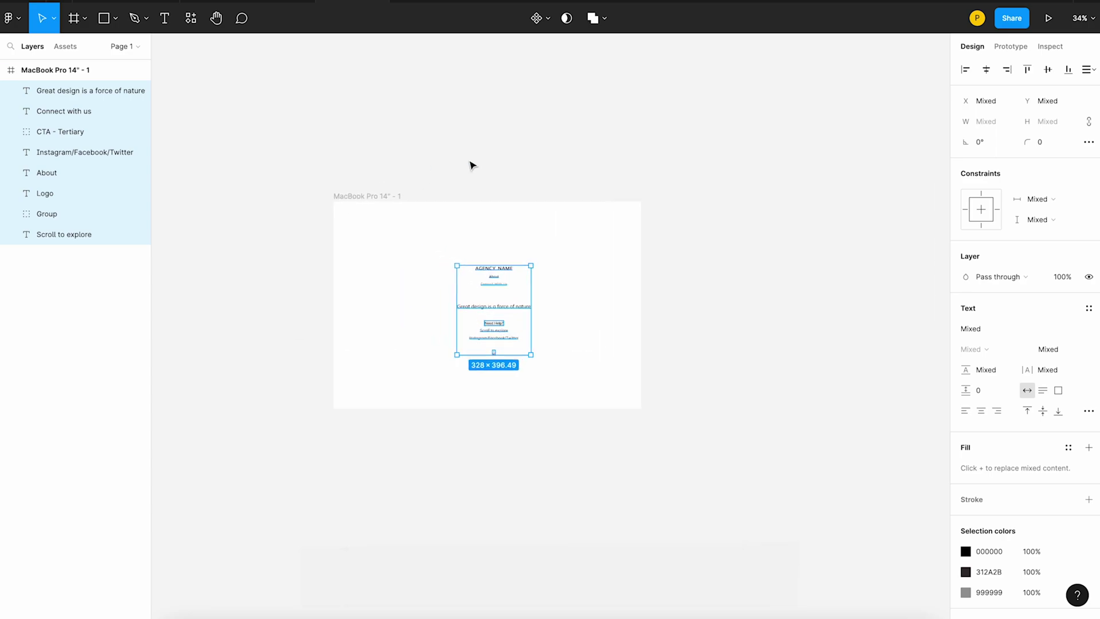
left_click(476, 155)
Step: Change the frame's background fill to a coral red
scroll(453, 150, "up", 2)
left_click(312, 222)
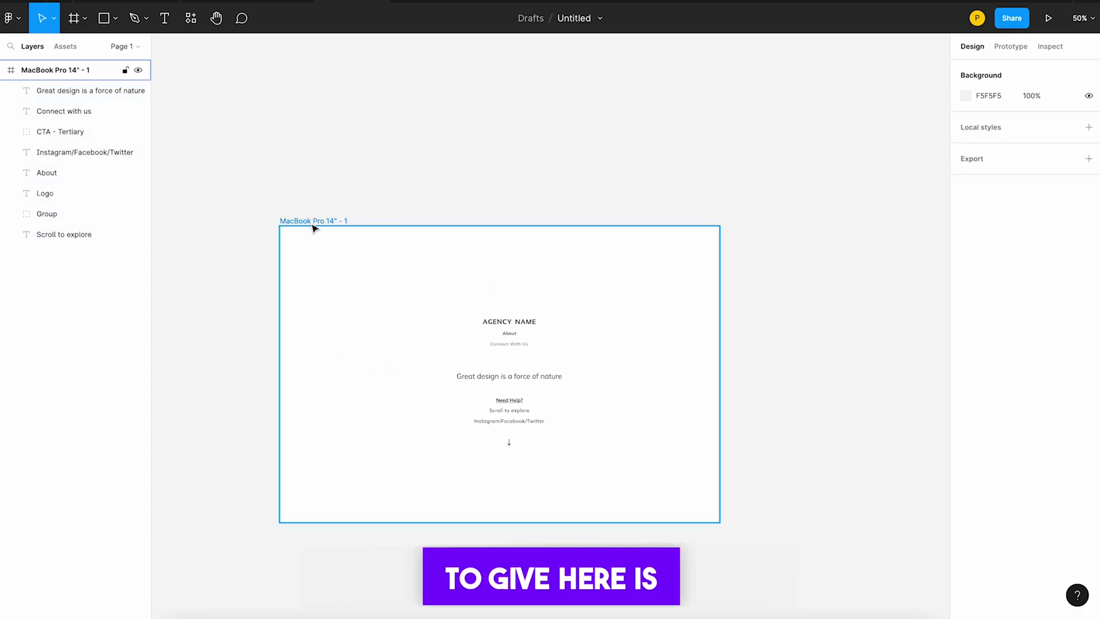
left_click(965, 350)
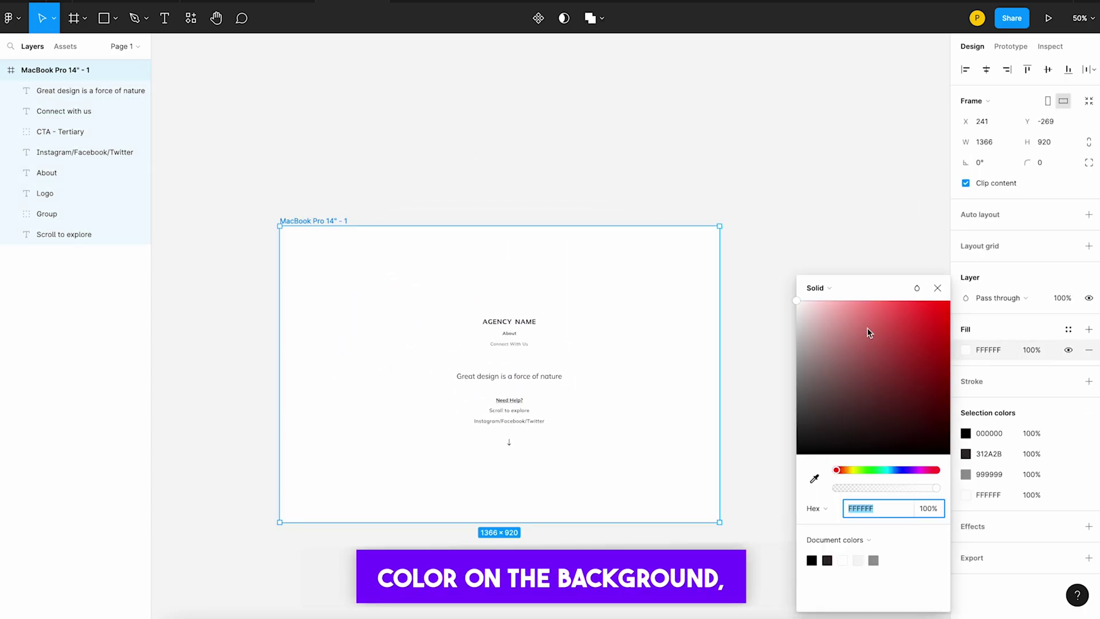
mouse_move(868, 328)
left_mouse_down()
mouse_move(865, 314)
mouse_move(878, 311)
mouse_move(867, 332)
mouse_move(874, 320)
left_mouse_up()
left_click_drag(848, 469, 838, 470)
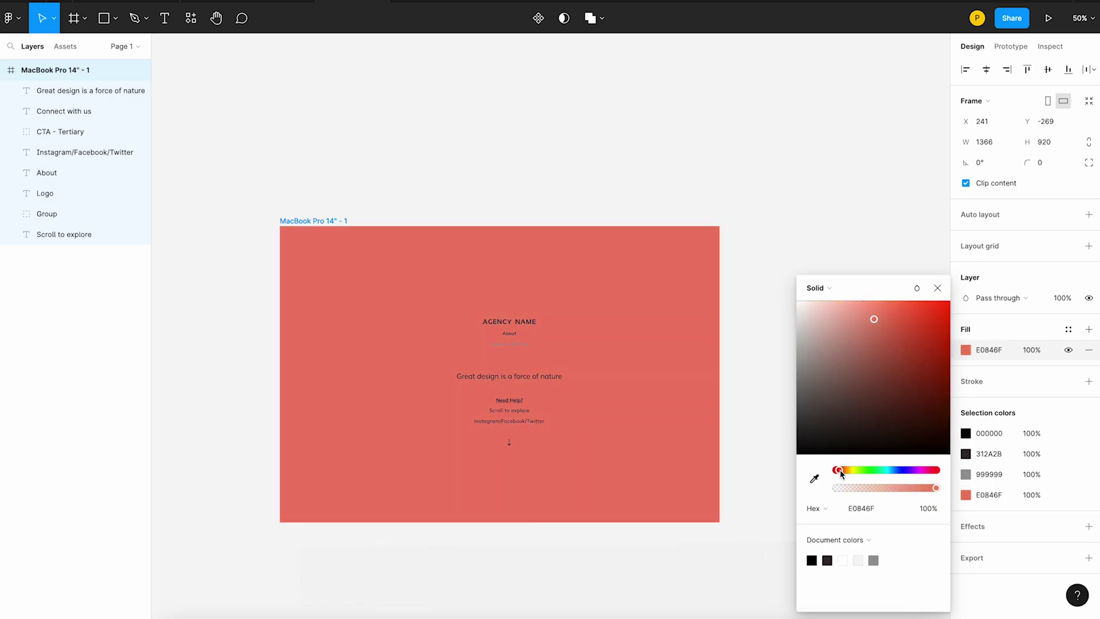
left_click(661, 281)
Step: Draw a rectangle about 1206 × 791 inside the frame and centre it horizontally and vertically
left_click(105, 19)
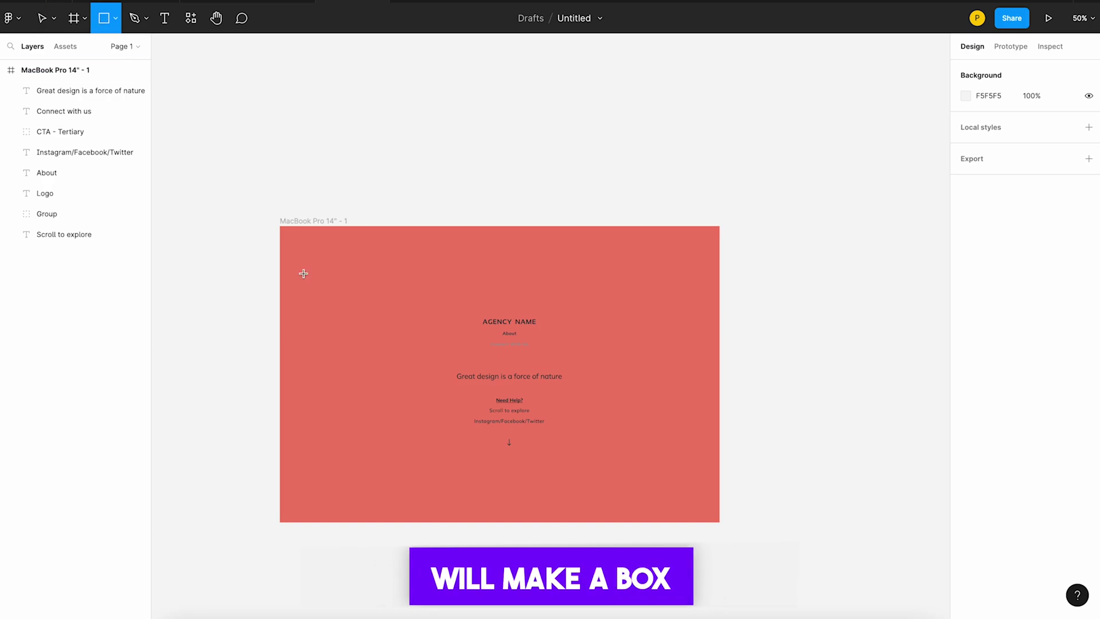
left_click_drag(301, 247, 691, 503)
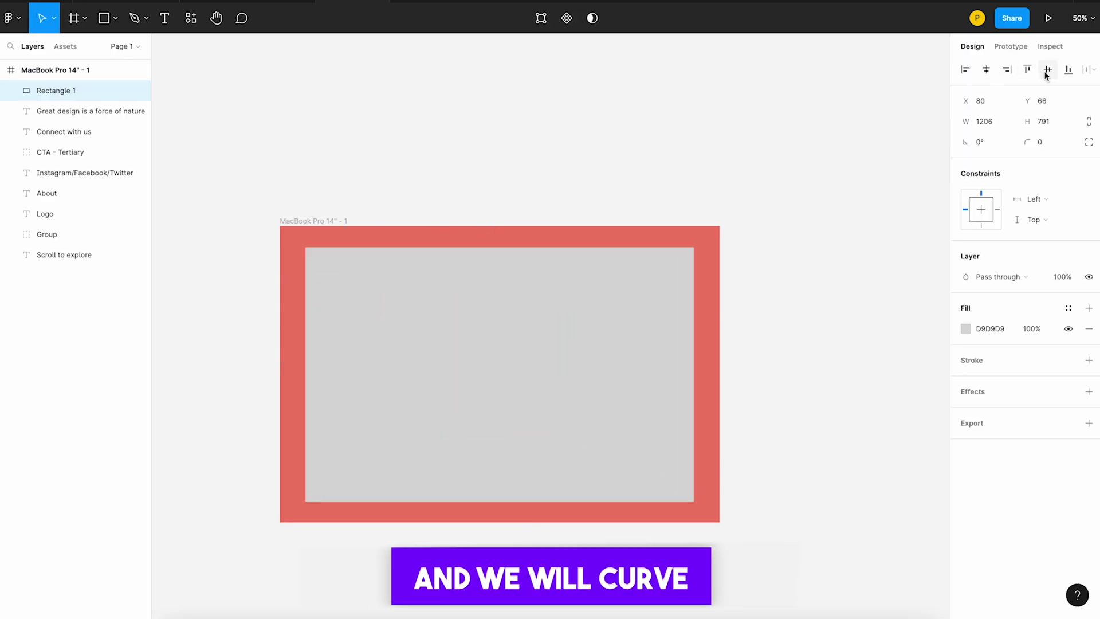
left_click(255, 285)
Step: Round the rectangle's corners to a radius of 36 and fill it with white (FFFFFF)
left_click(339, 281)
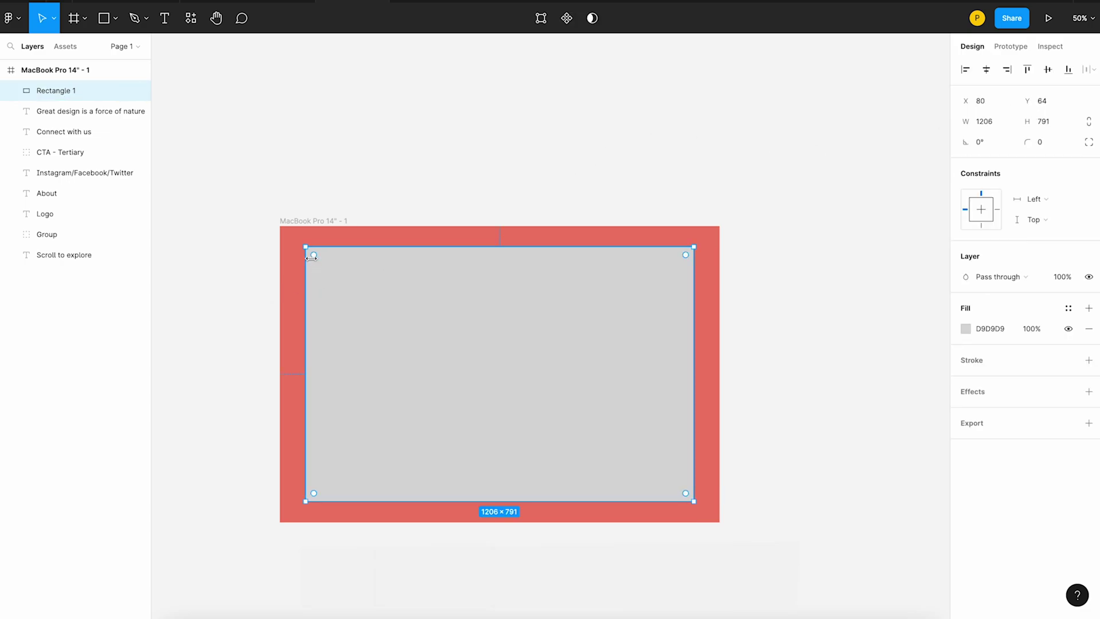
left_click(527, 141)
left_click(365, 299)
left_click(966, 329)
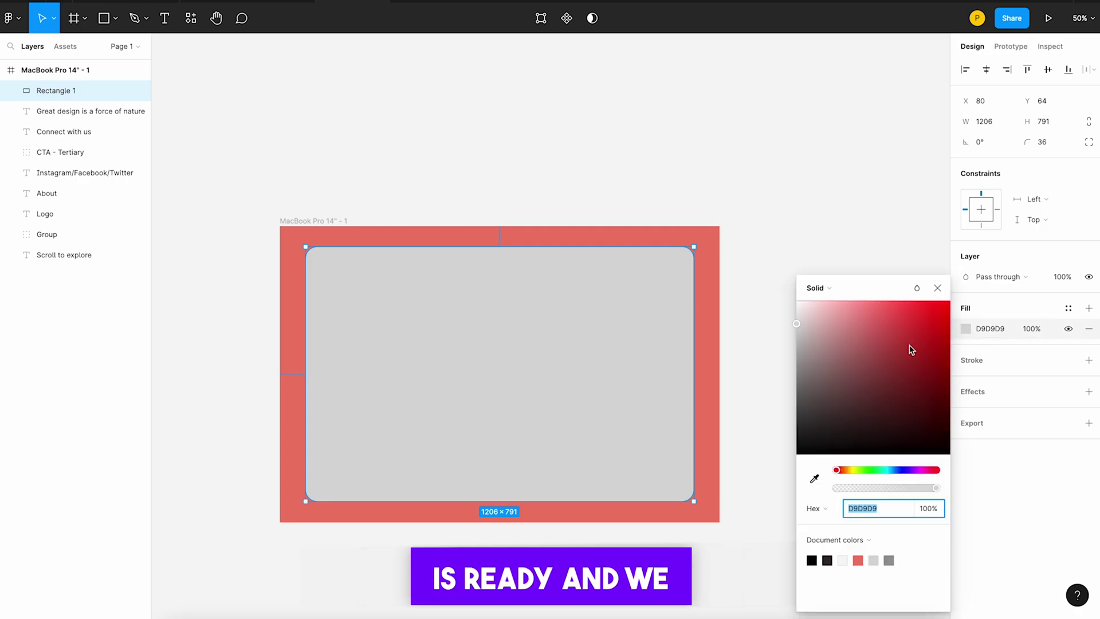
type("FFFFFF")
key("Return")
left_click(636, 159)
Step: Move the white rectangle beneath all the other layers in the frame
left_click(576, 287)
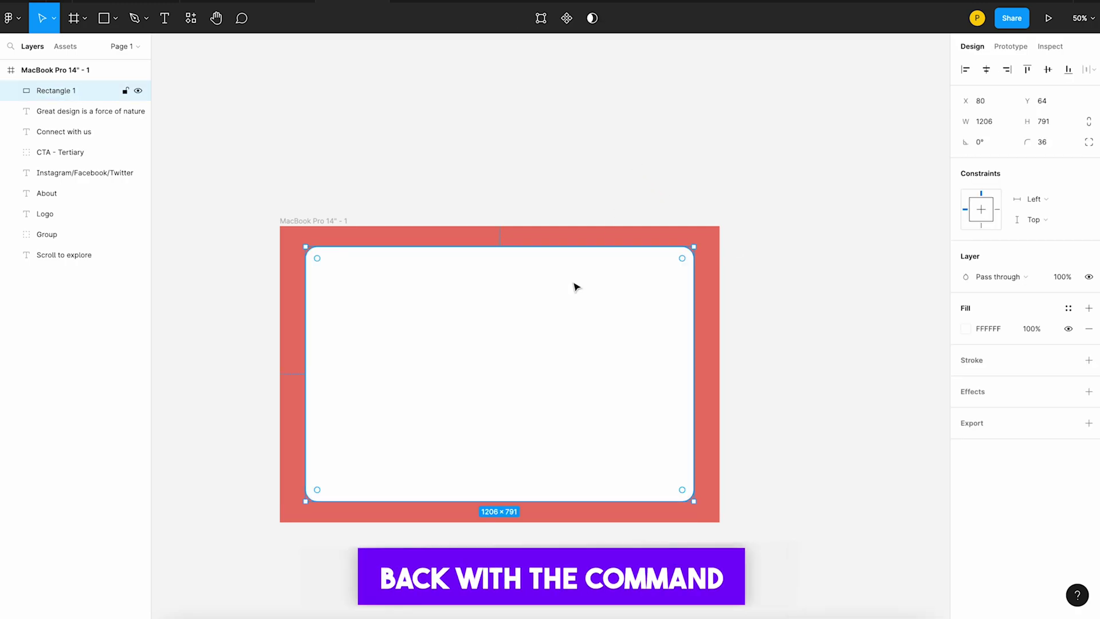
key("ctrl+bracketleft")
key("ctrl+bracketleft")
key("ctrl+bracketleft")
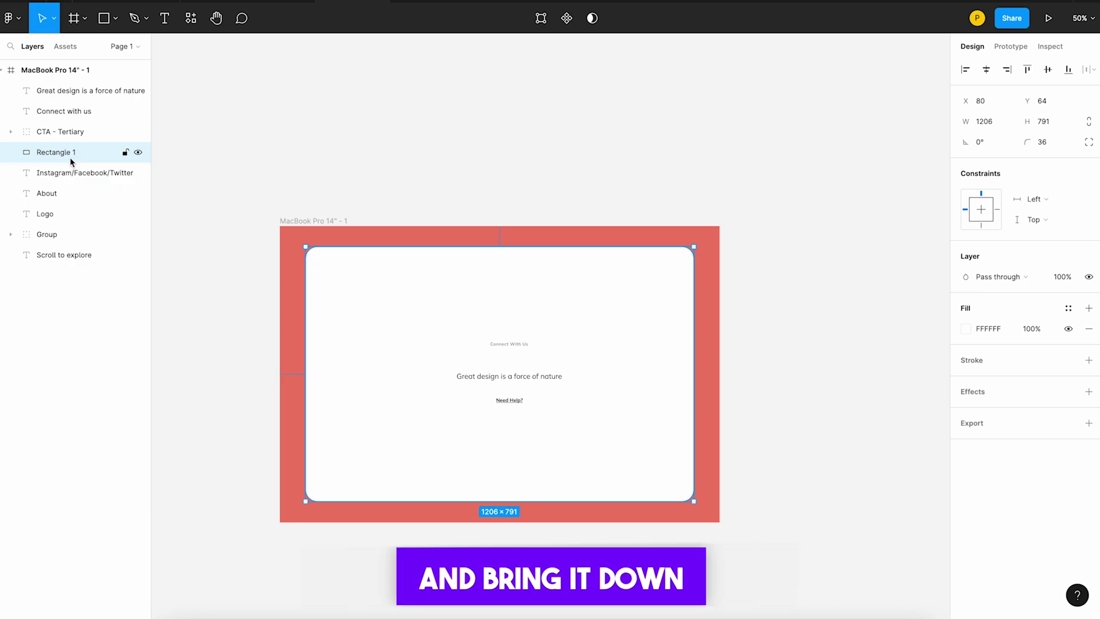
left_click_drag(71, 154, 138, 274)
left_click(441, 161)
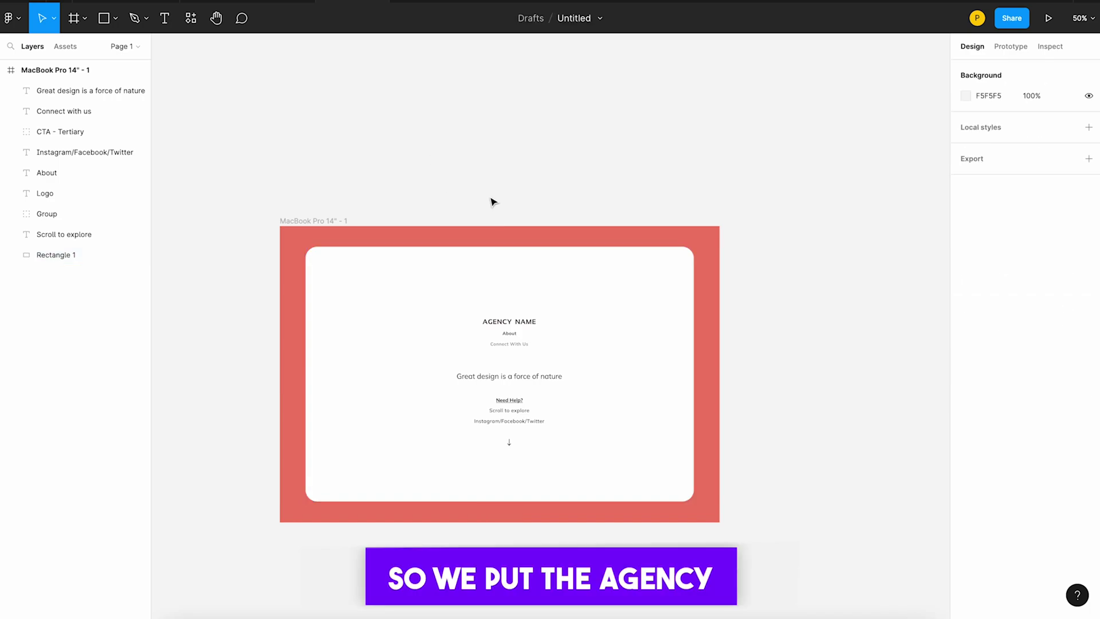
Step: Place the AGENCY NAME logo in the white box's upper-left corner and the About label level with it, near the centre
left_click_drag(493, 322, 344, 266)
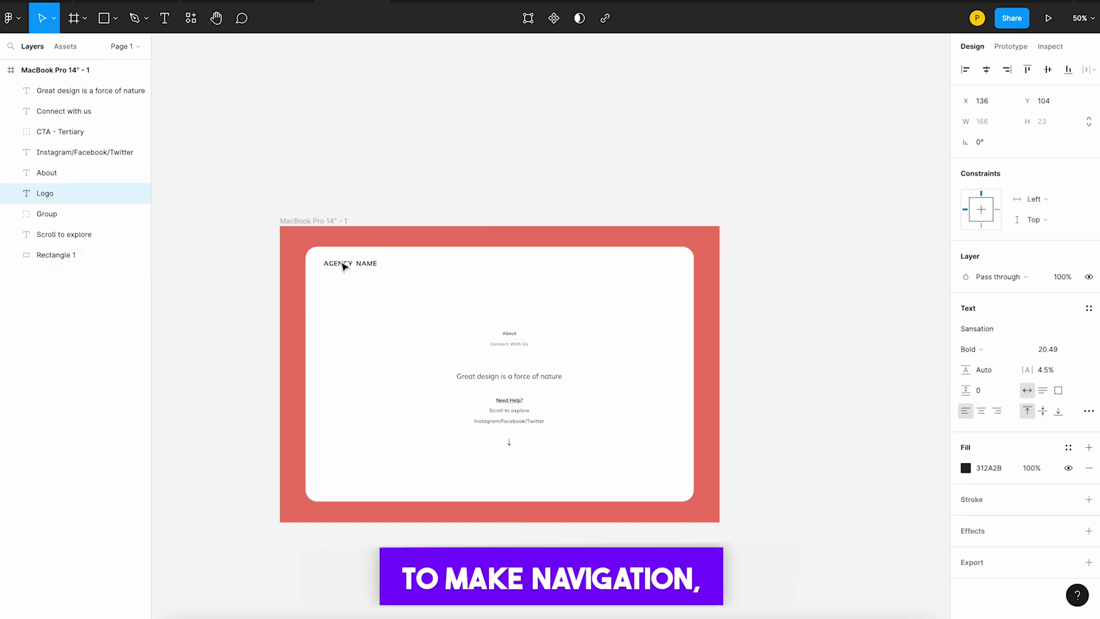
key("Escape")
left_click_drag(508, 333, 489, 267)
key("Escape")
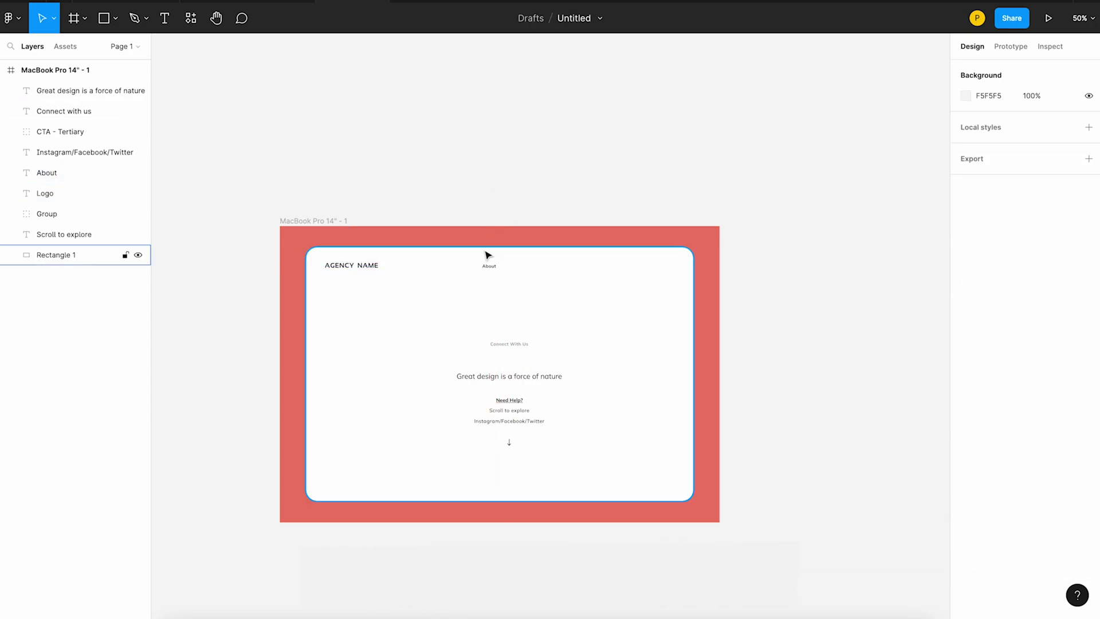
Step: Duplicate the About label three times and arrange all four in a horizontal auto layout with wider gaps
left_click(487, 267)
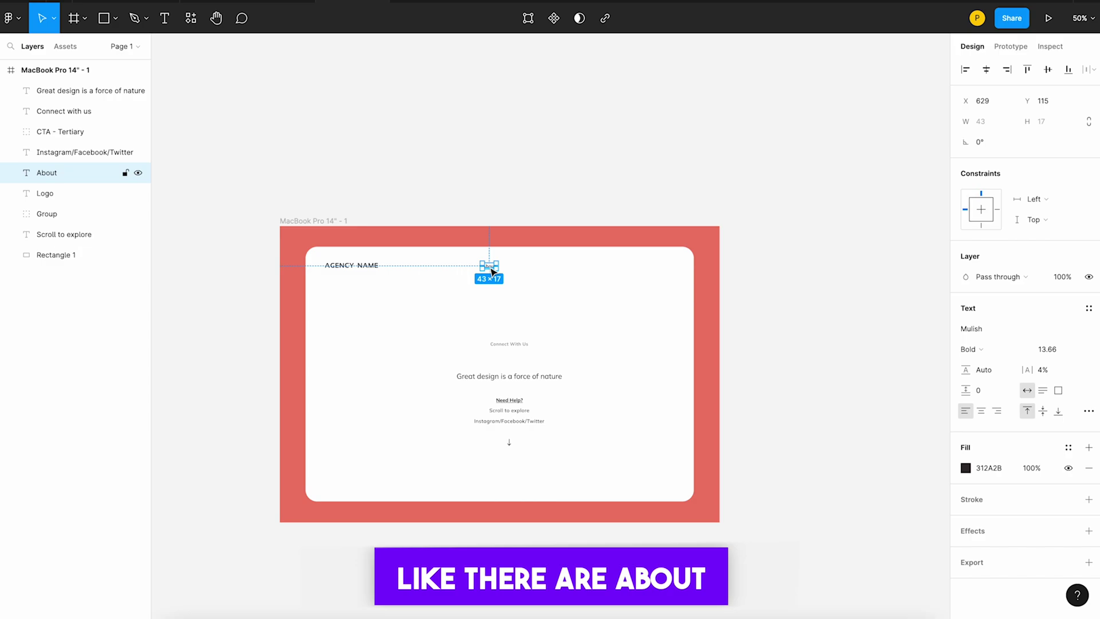
left_click_drag(491, 272, 563, 265)
left_click_drag(437, 199, 582, 298)
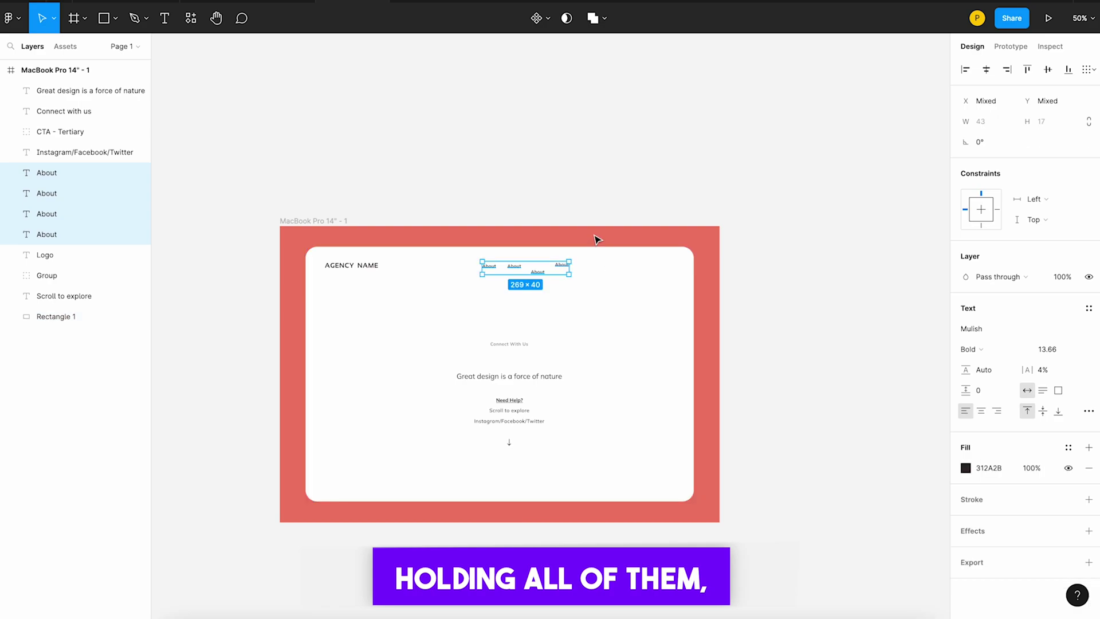
key("shift+a")
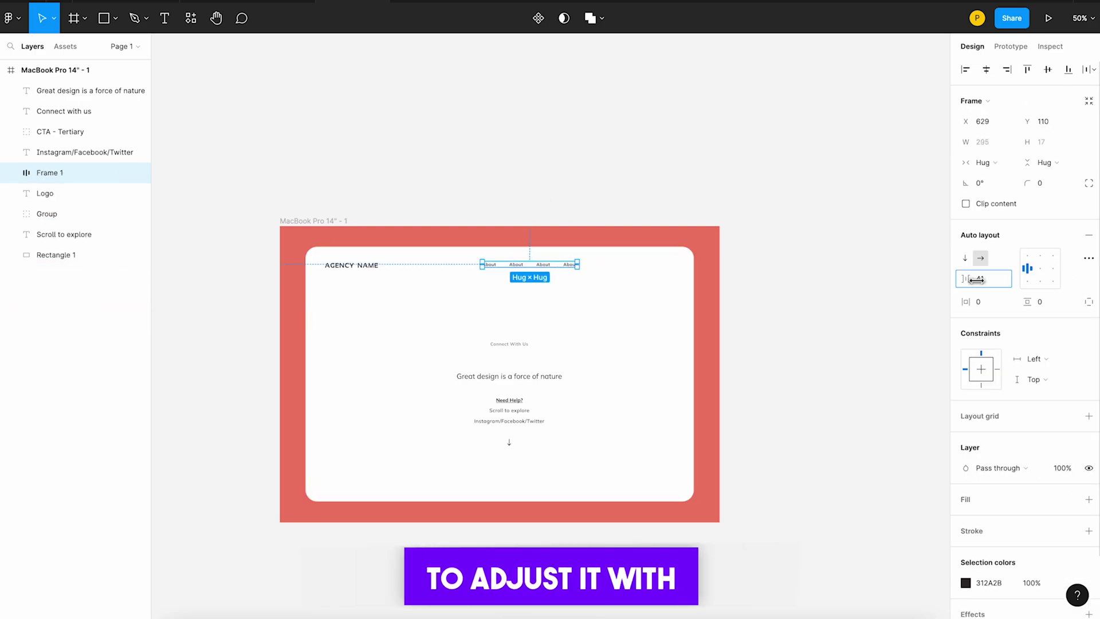
left_click_drag(993, 280, 995, 279)
left_click(831, 298)
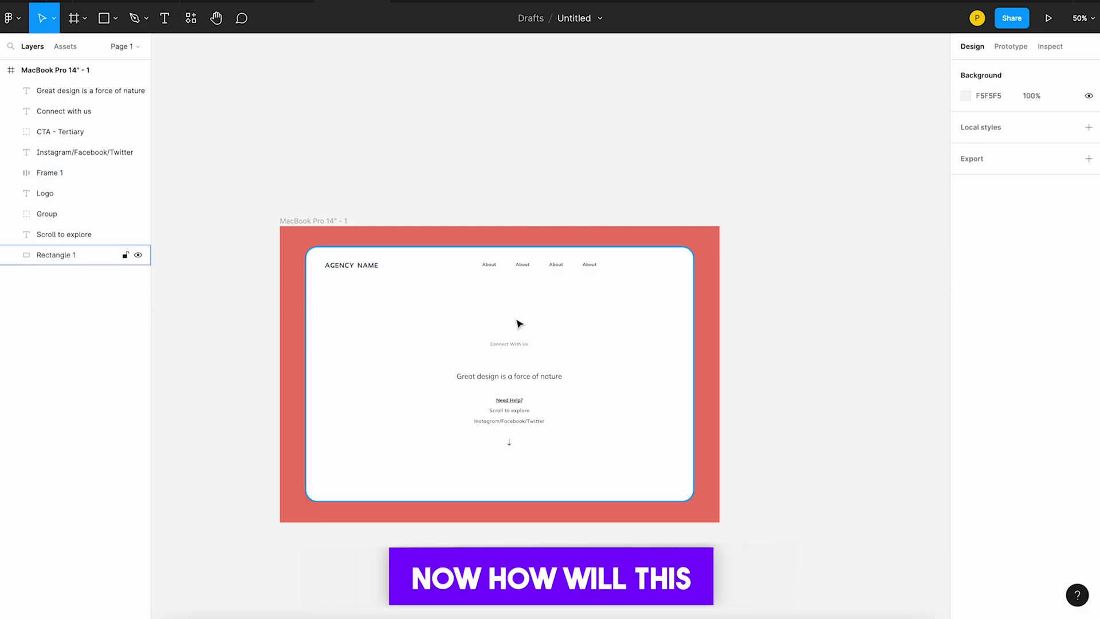
Step: Move the Connect With Us text to the right end of the navigation row and wrap it in auto layout
left_click_drag(514, 344, 651, 265)
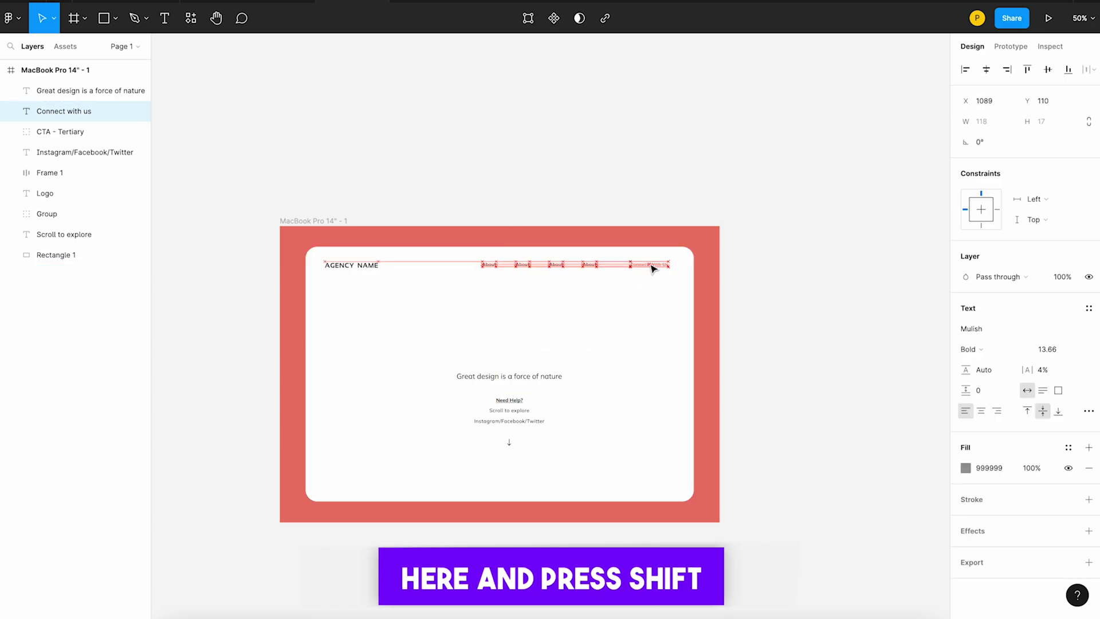
scroll(695, 288, "up", 5)
scroll(694, 287, "up", 1)
key("shift+a")
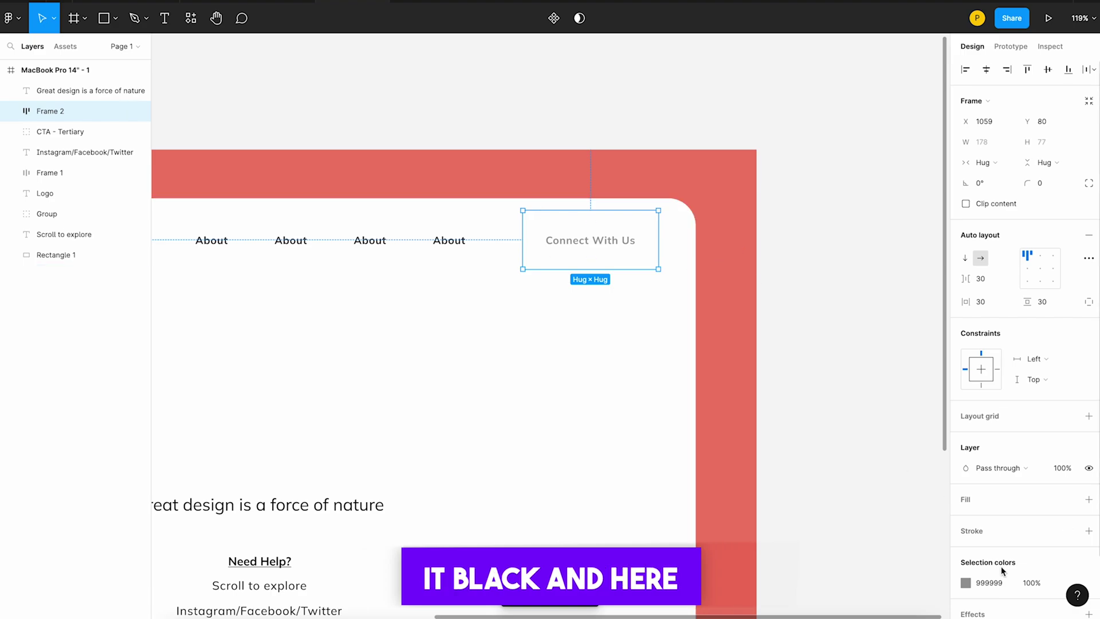
Step: Fill the Connect With Us button with black (000000) and set its padding to 34 horizontally and 16 vertically
left_click(969, 498)
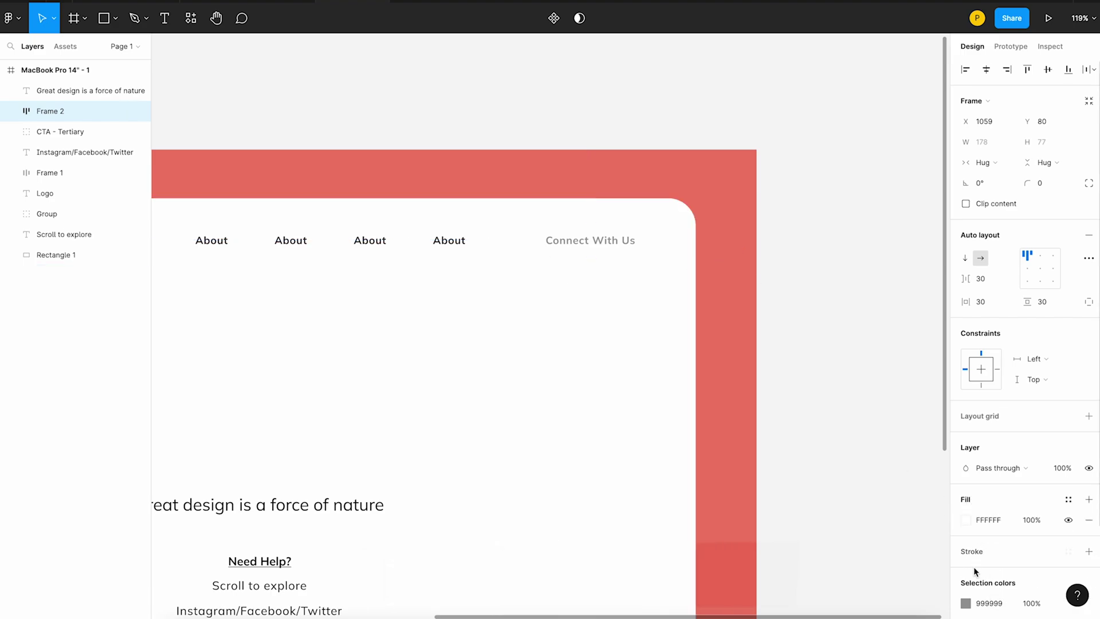
left_click(967, 521)
type("000000")
key("Return")
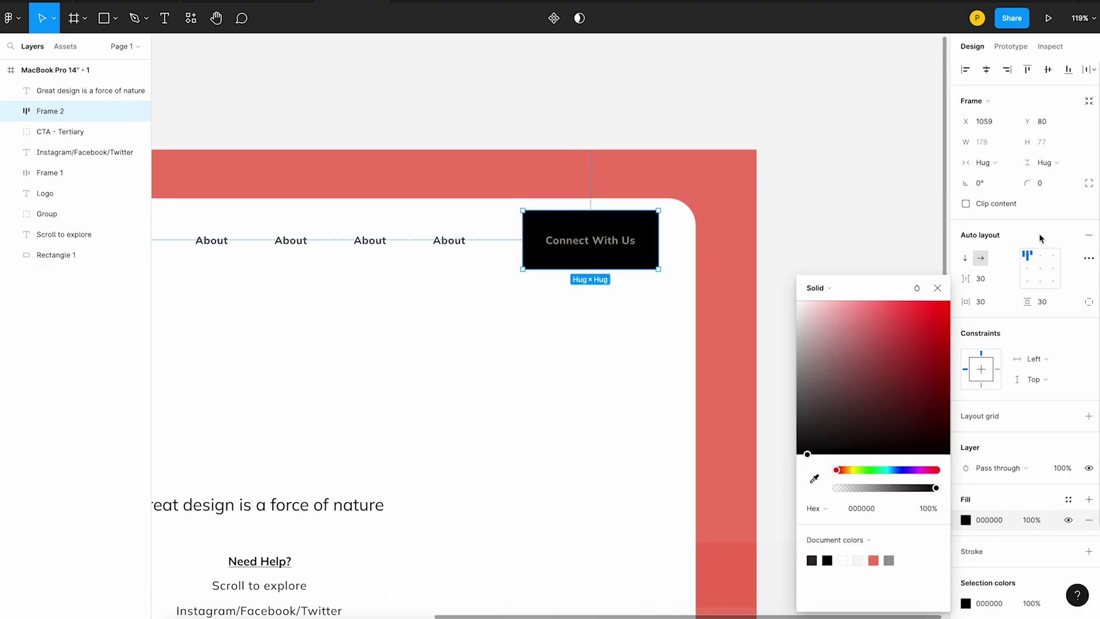
left_click_drag(966, 302, 1010, 302)
left_click(896, 216)
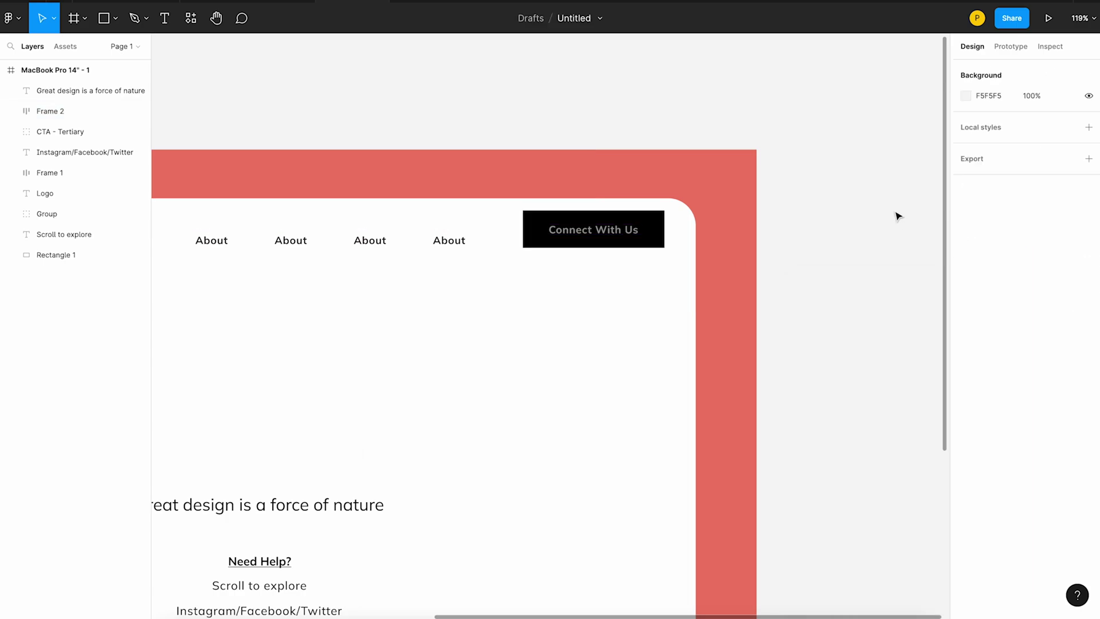
Step: Change the Connect With Us text colour to white
double_click(593, 230)
left_click(966, 406)
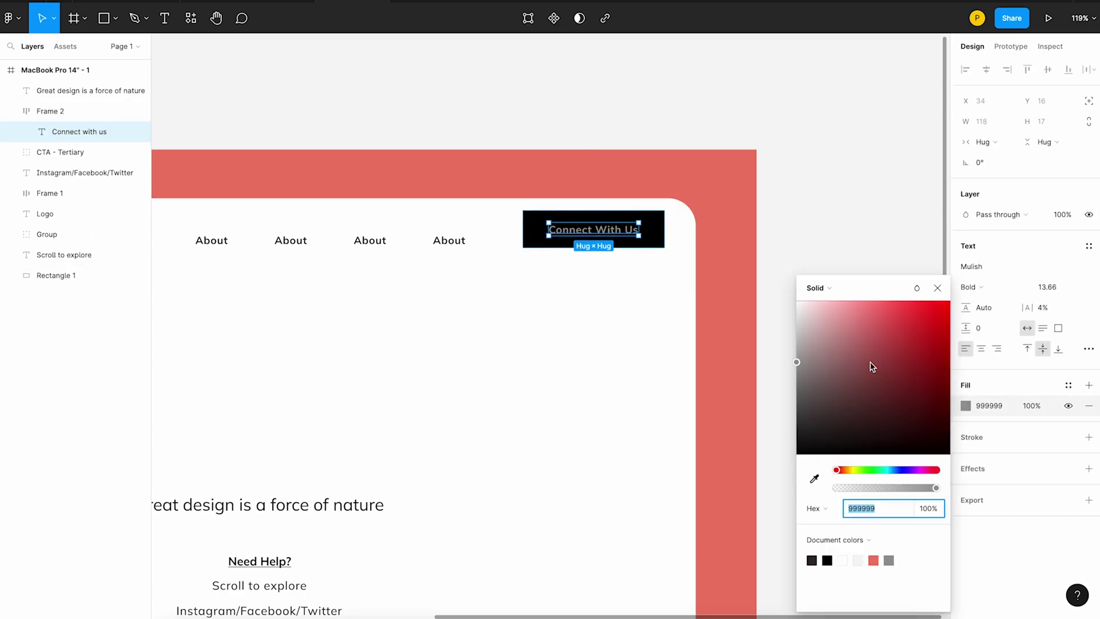
left_click_drag(871, 364, 808, 135)
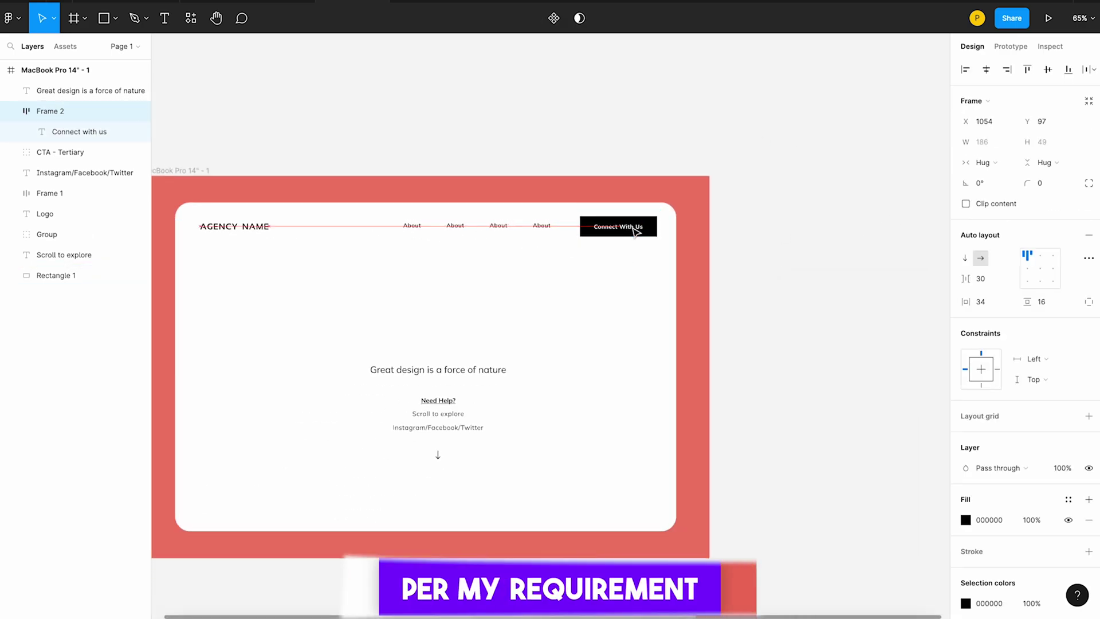
Step: Align the logo, About links and Connect With Us button on their vertical centres, and shift the row slightly to centre it in the panel
left_click(543, 231, "shift")
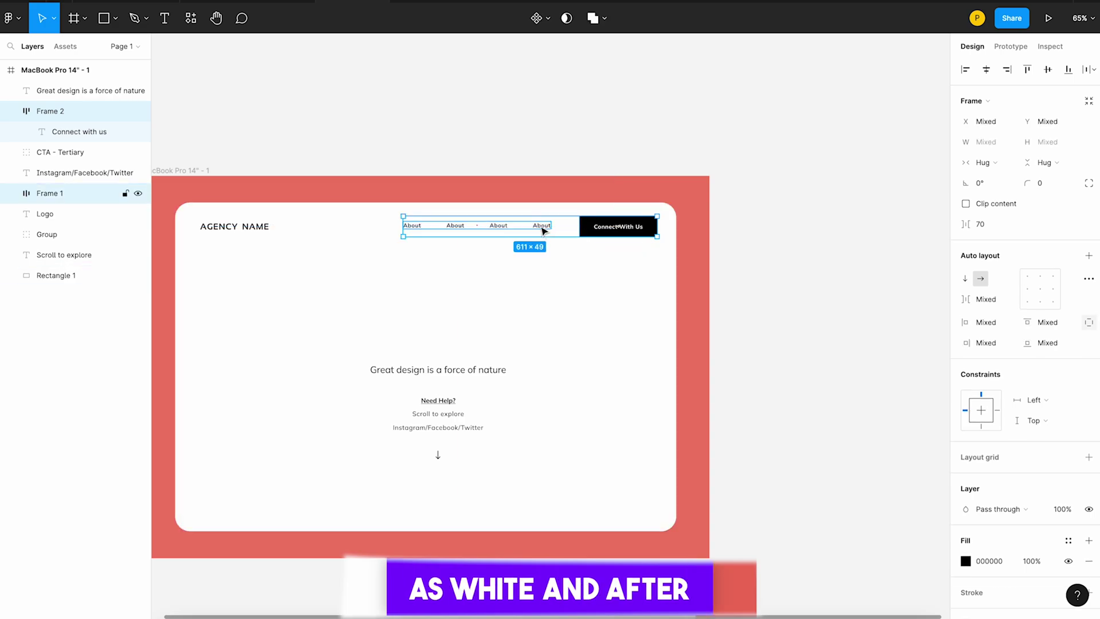
left_click(263, 226, "shift")
left_click(1048, 70)
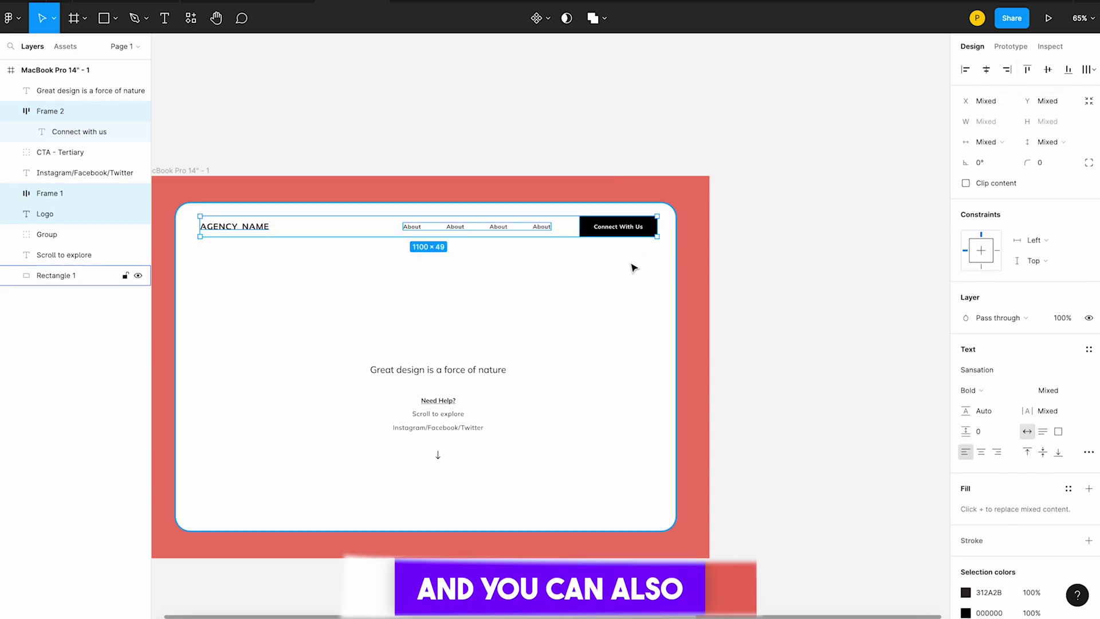
left_click_drag(644, 228, 638, 235)
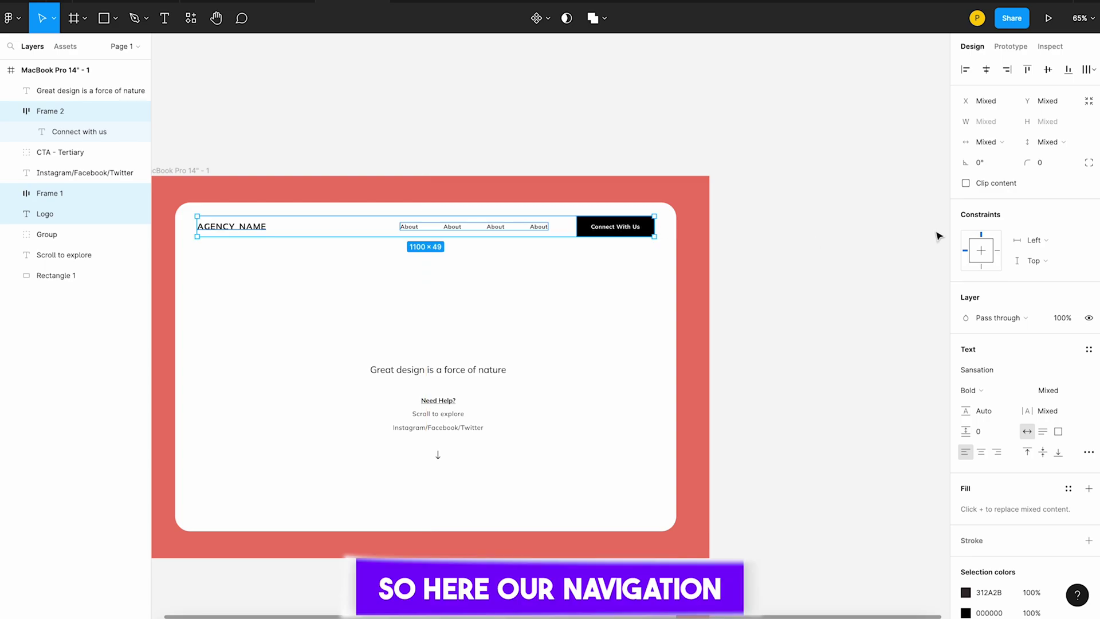
left_click(902, 241)
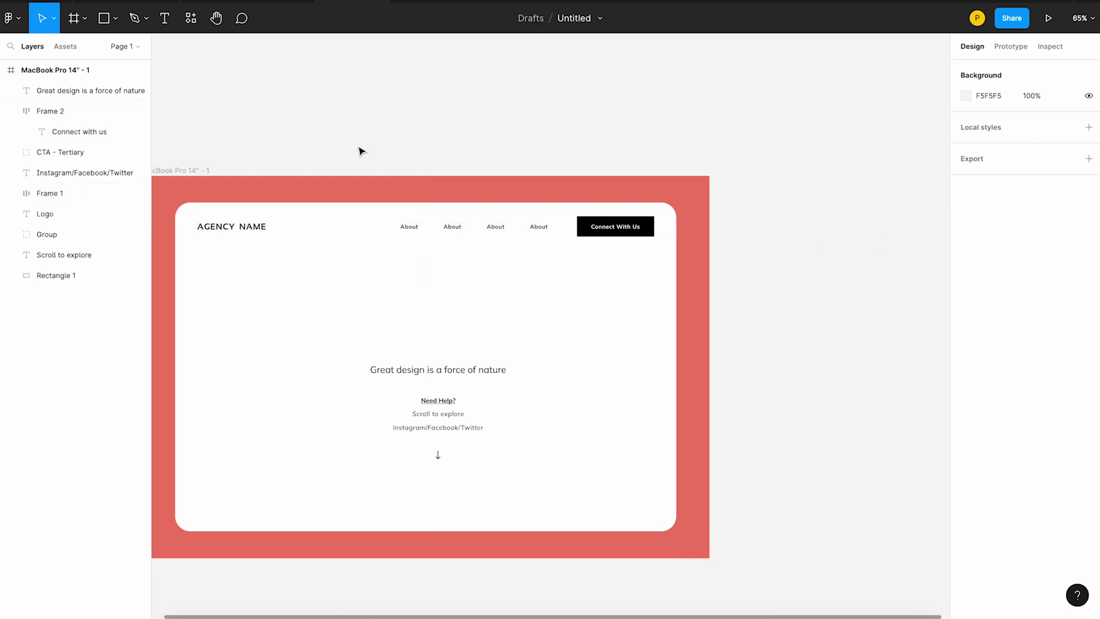
Step: Move Need Help? to the white panel's lower-left corner and Scroll to explore with its arrow to the lower centre
left_click_drag(439, 403, 218, 514)
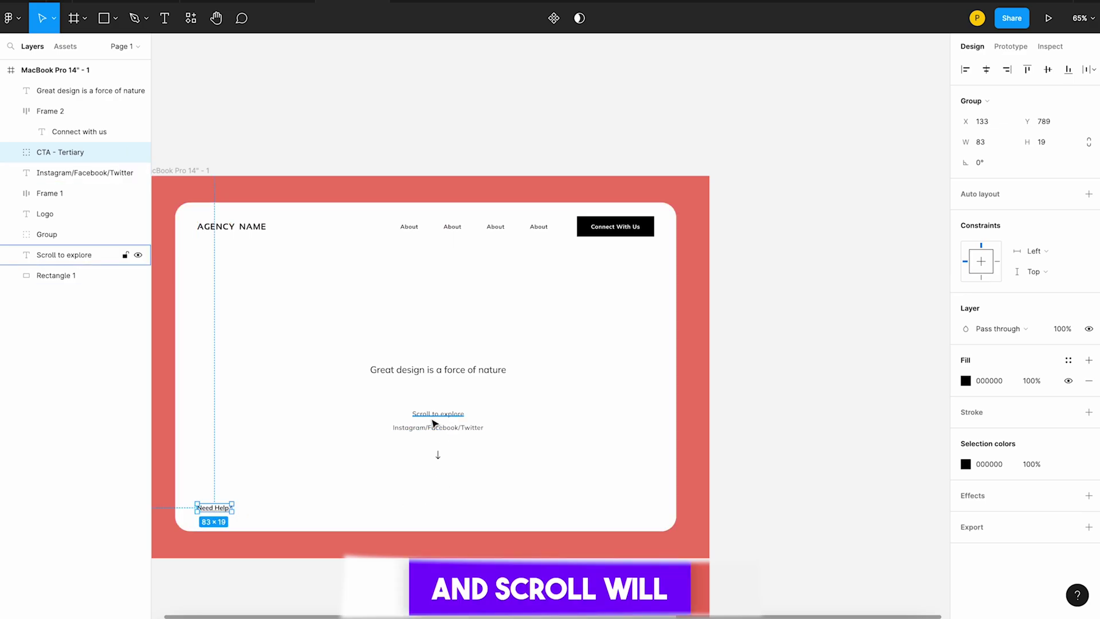
left_click_drag(435, 419, 432, 509)
left_click_drag(442, 461, 440, 518)
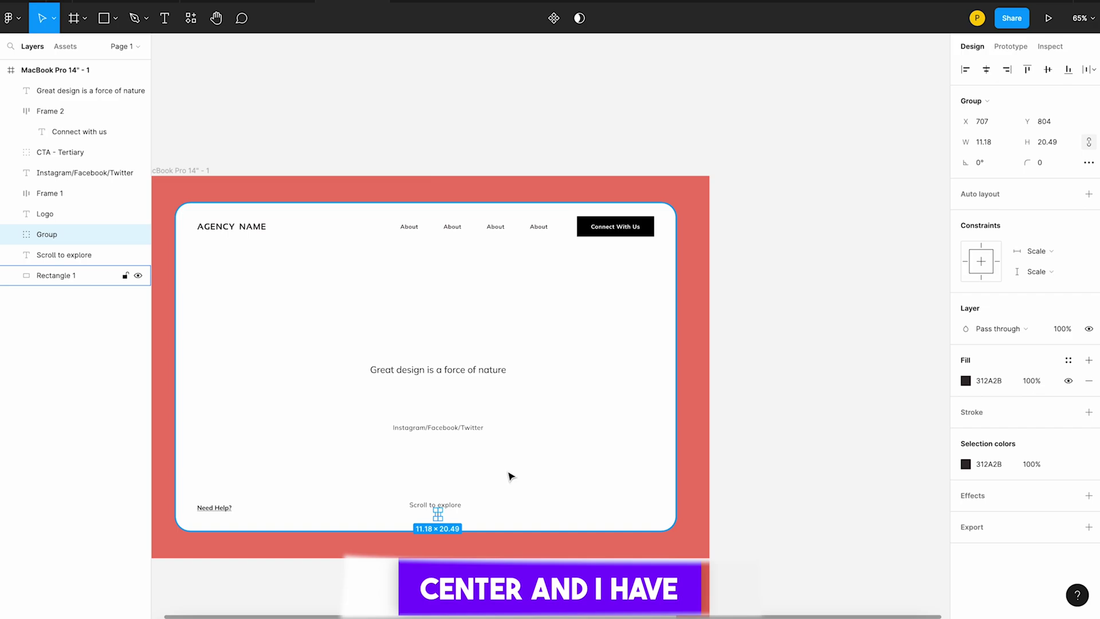
Step: Centre the arrow and the Scroll to explore text horizontally on the white panel
left_click(666, 374, "shift")
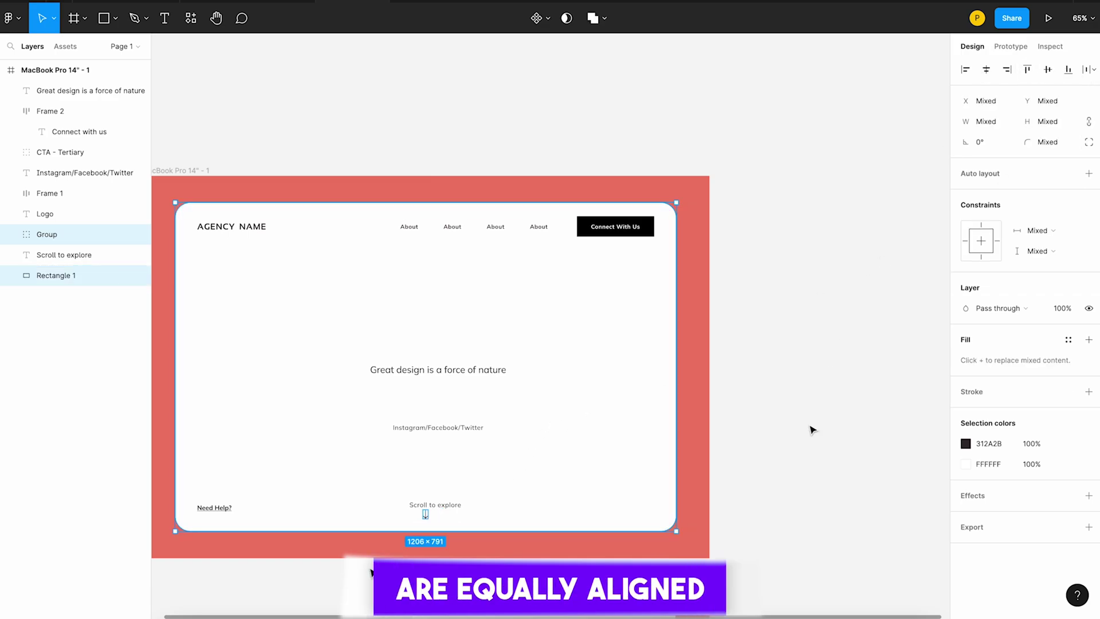
left_click(812, 430)
left_click(442, 506)
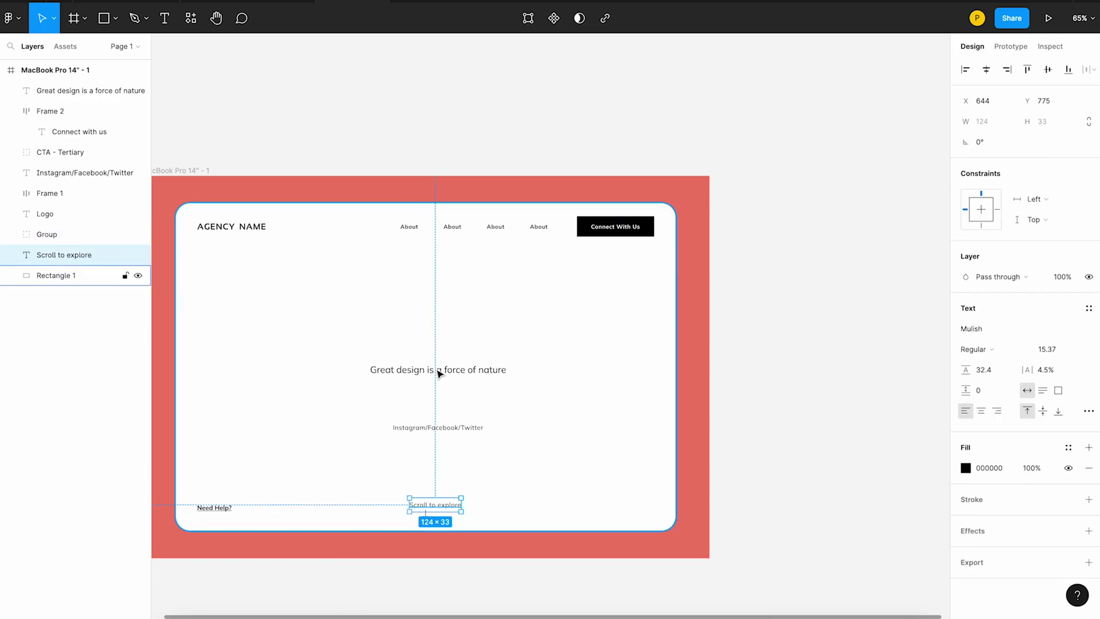
left_click(616, 328, "shift")
left_click(800, 358)
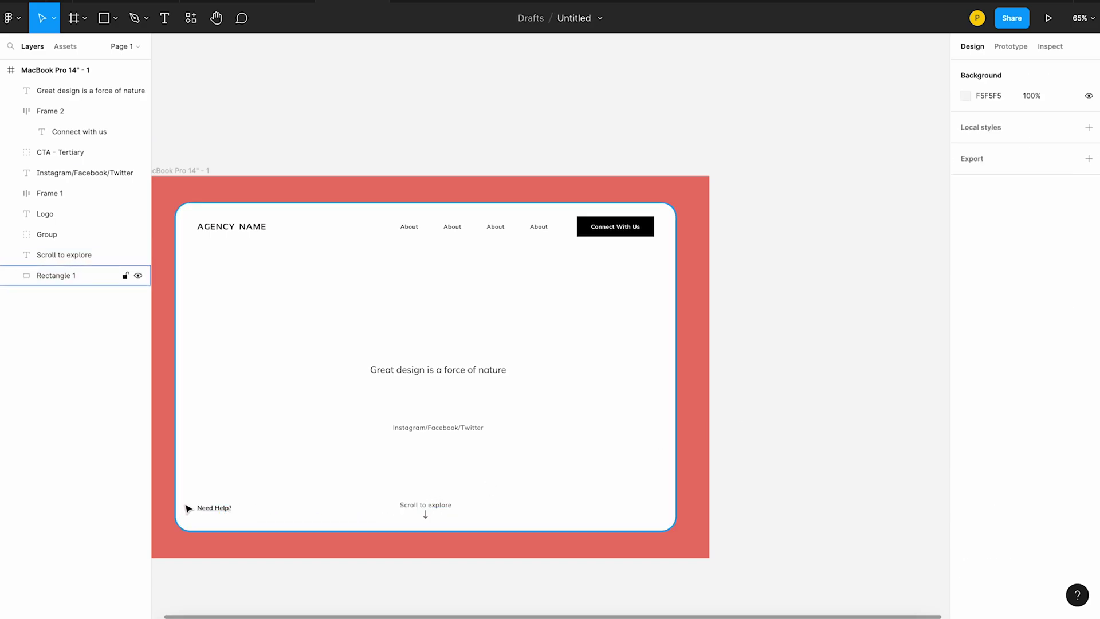
Step: Move Instagram/Facebook/Twitter to the footer row's right end and align the three footer labels on their vertical centres, nudged slightly down with the arrow
left_click_drag(424, 430, 597, 505)
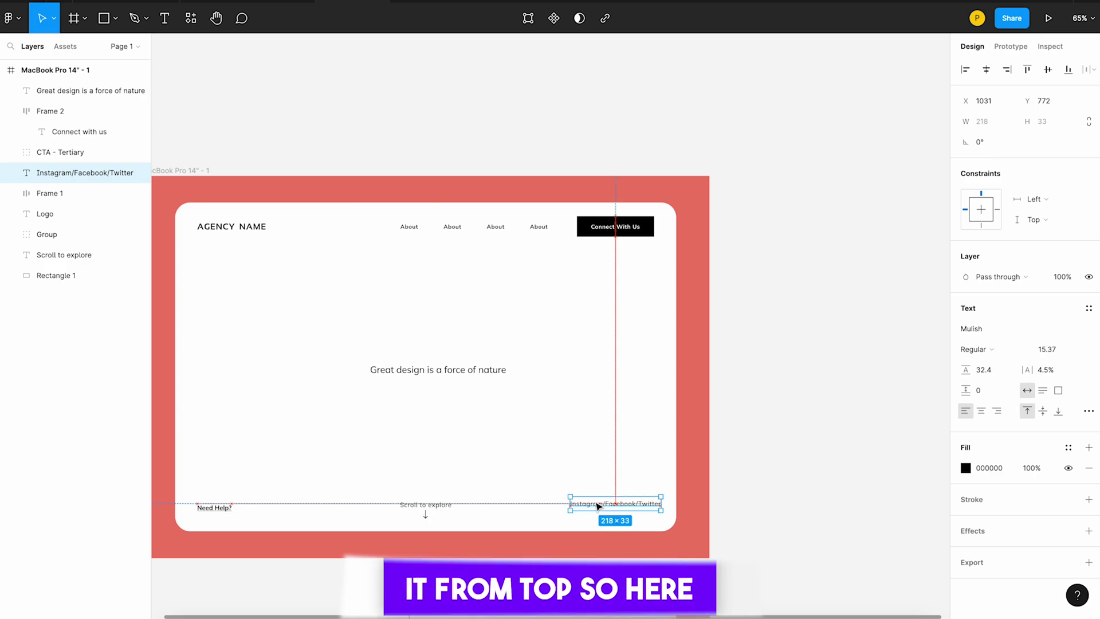
left_click(408, 511, "shift")
left_click(207, 511, "shift")
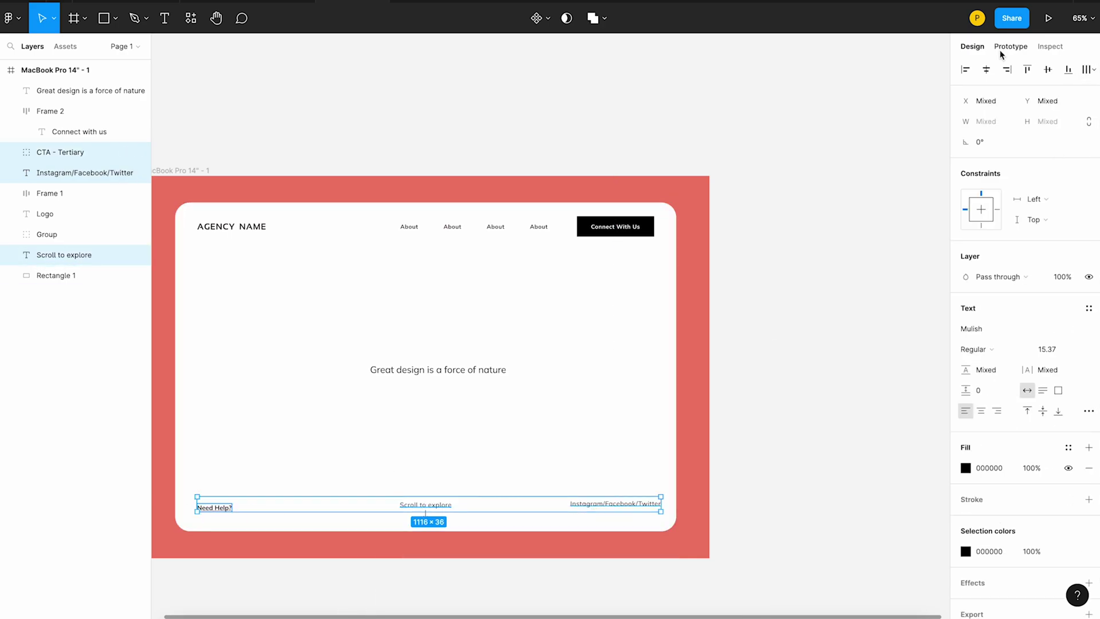
left_click(1047, 71)
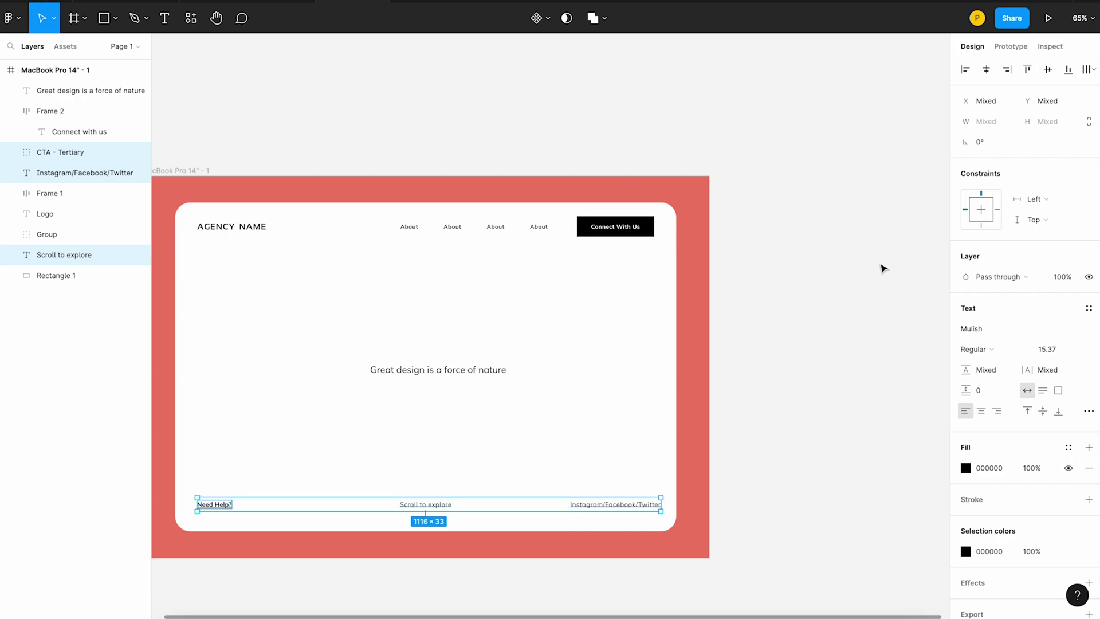
left_click(426, 514, "shift")
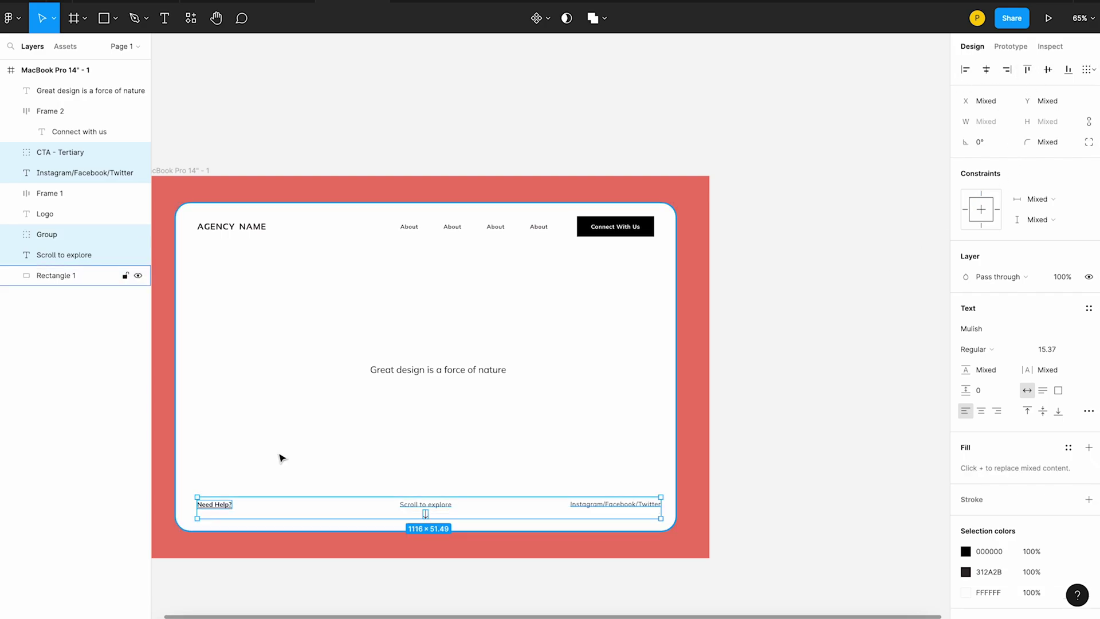
key("Down")
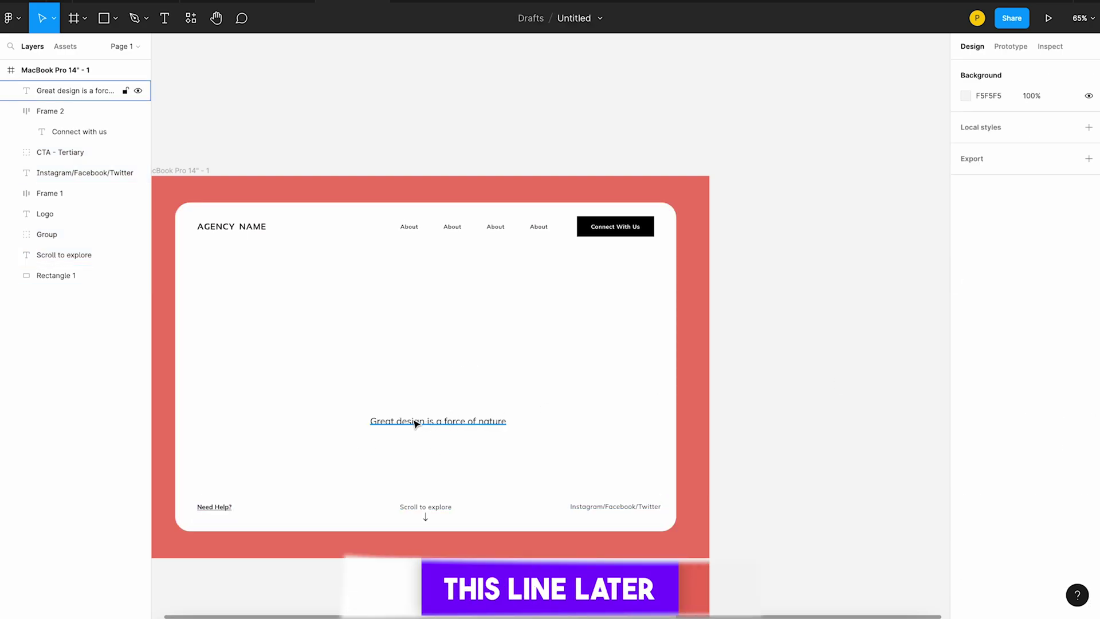
Step: Duplicate the "Great design is a force of nature" tagline above itself and change the copy's text to "Add Some"
left_click_drag(415, 426, 416, 371)
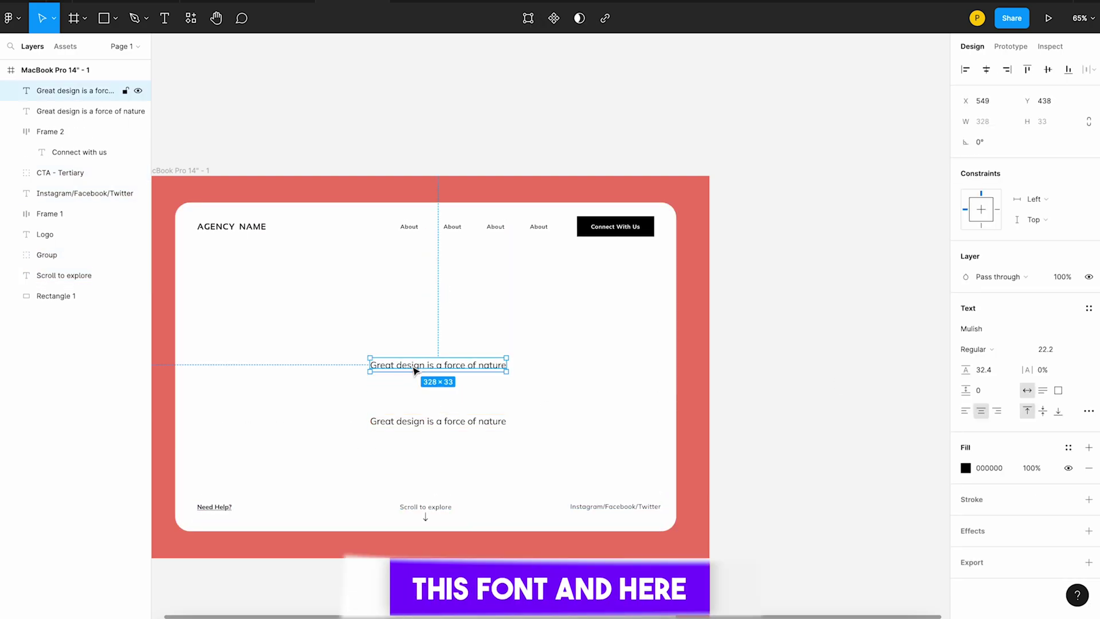
double_click(412, 366)
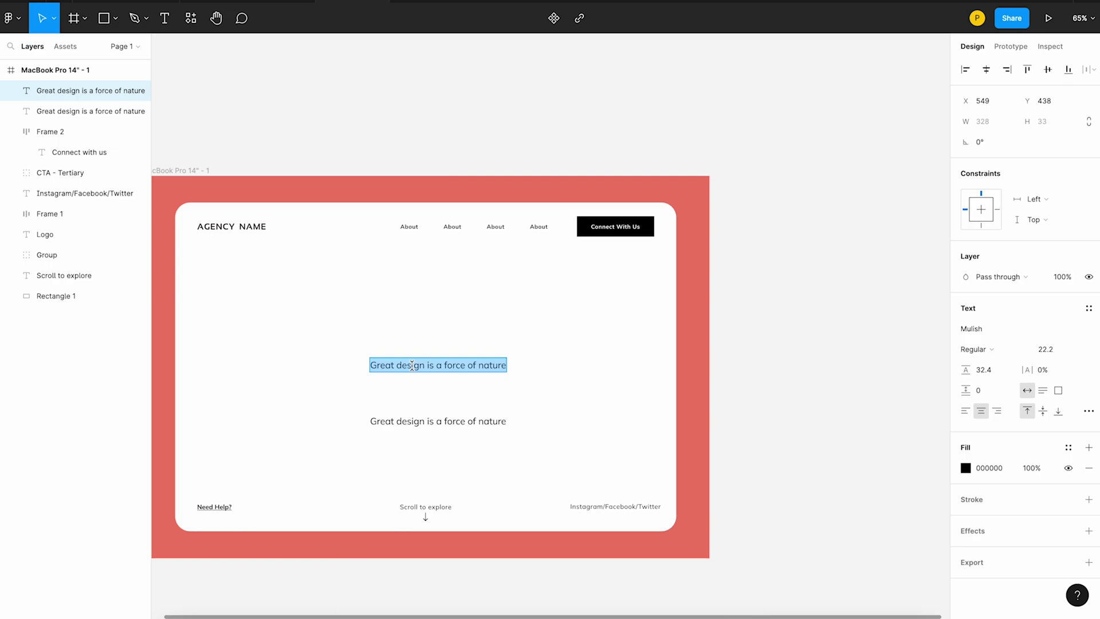
type("Add So")
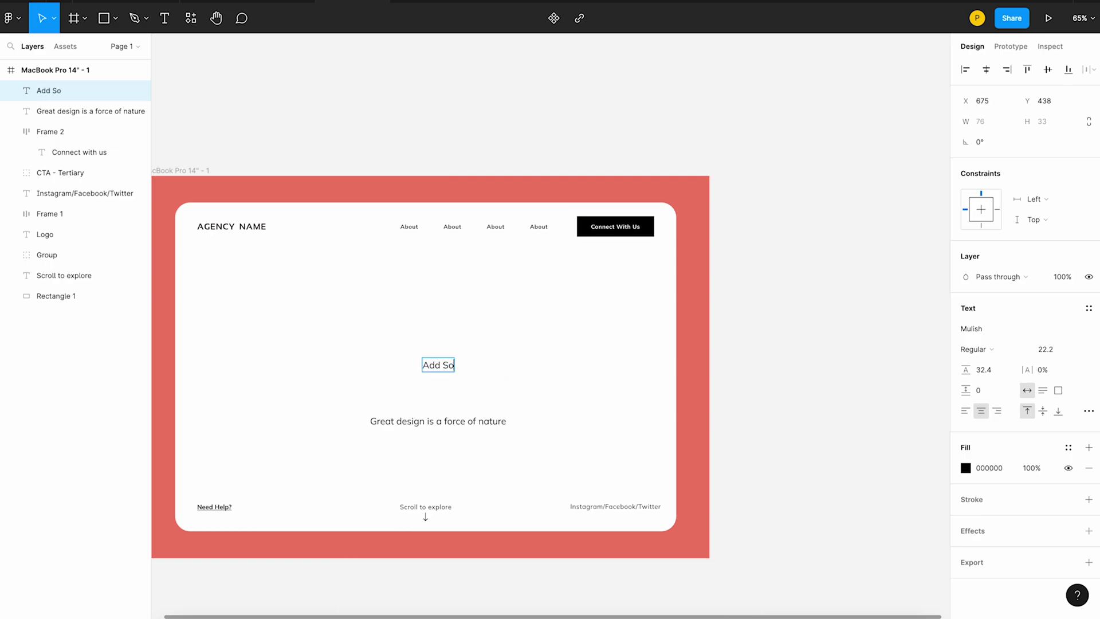
type("me")
key("Escape")
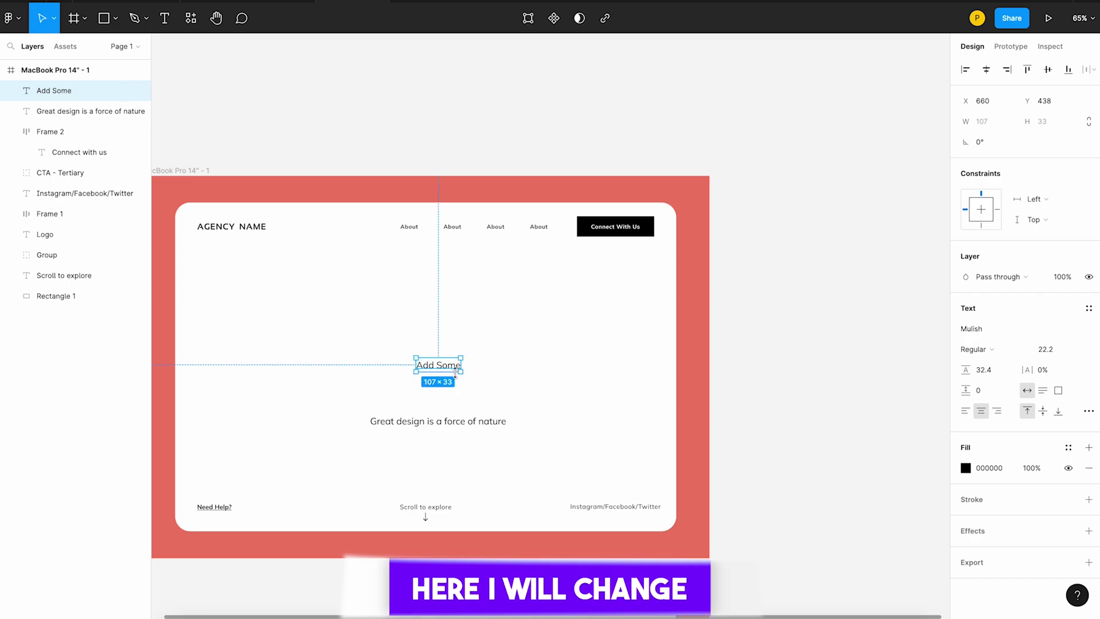
Step: Replace the Add Some text with a copy placed higher in the panel and set in Proxima Nova
left_click_drag(451, 369, 451, 317, "alt")
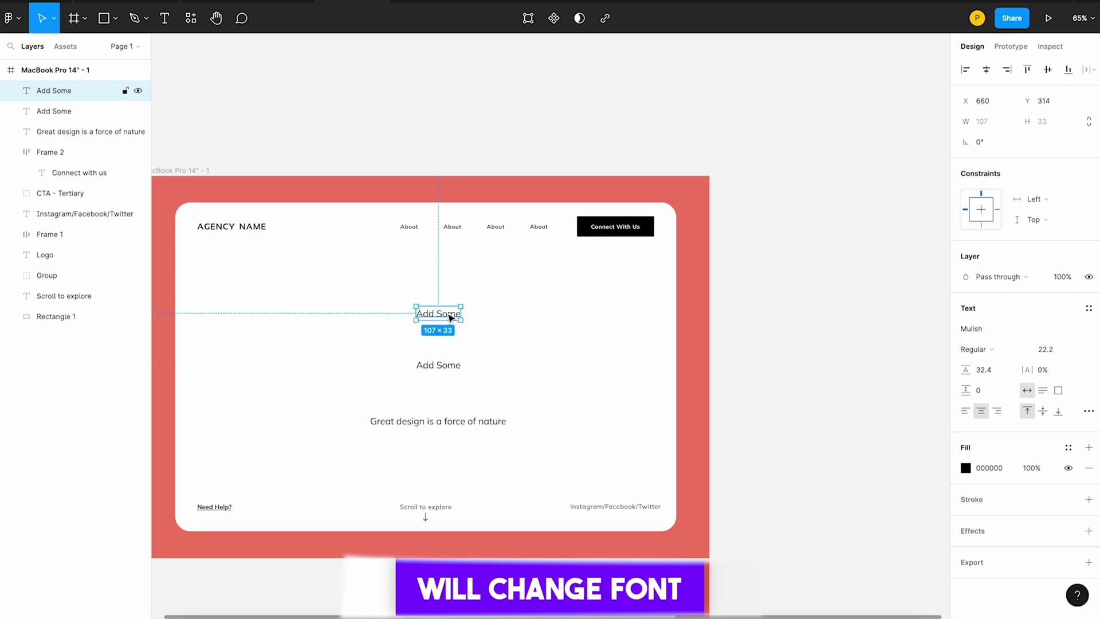
left_click(992, 331)
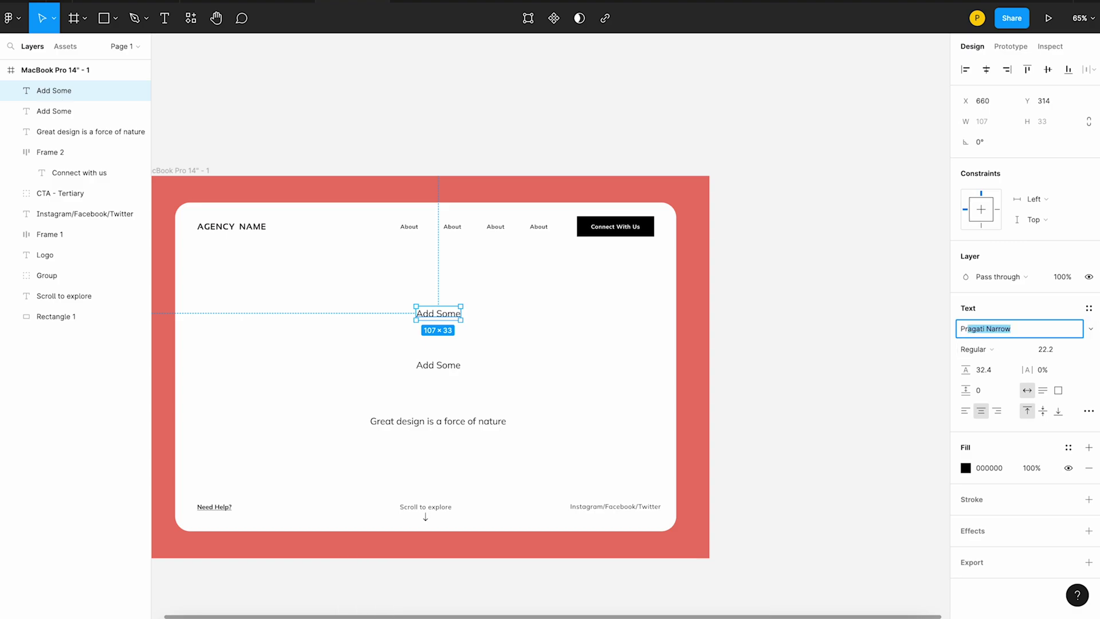
key("Return")
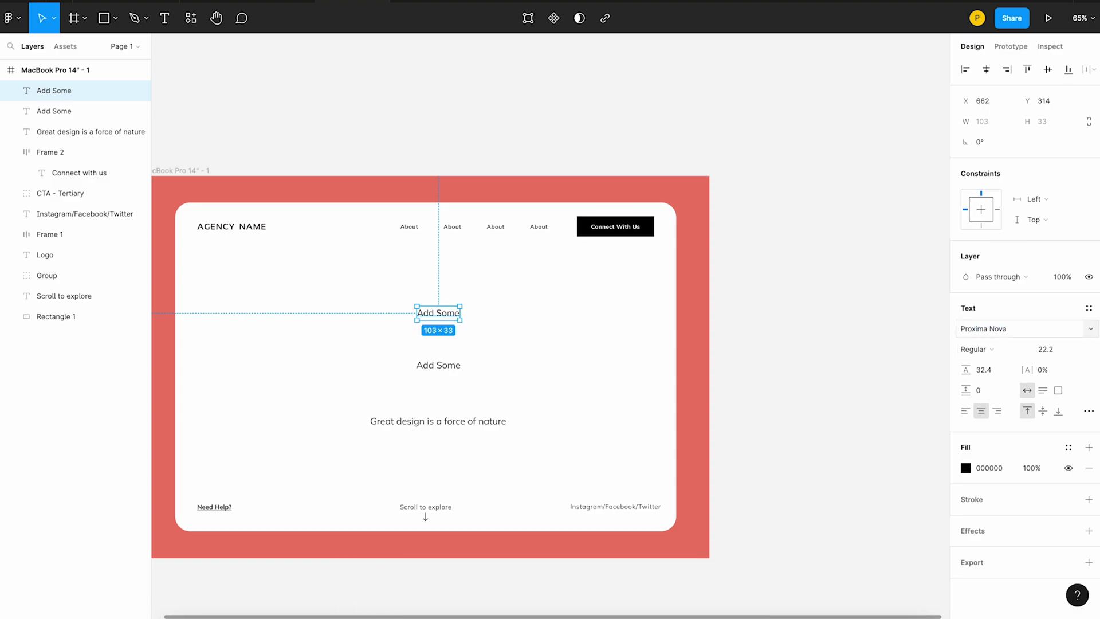
left_click(451, 367)
key("Delete")
Step: Duplicate the Add Some text below itself and change the copy's text to "Color"
left_click(445, 316)
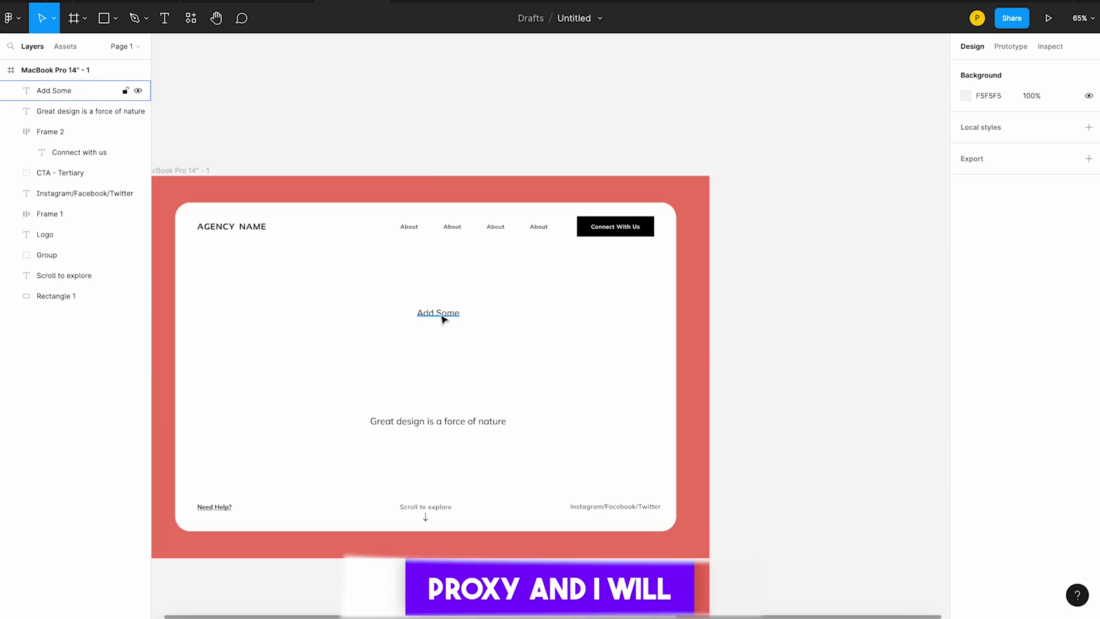
left_click_drag(445, 315, 444, 362)
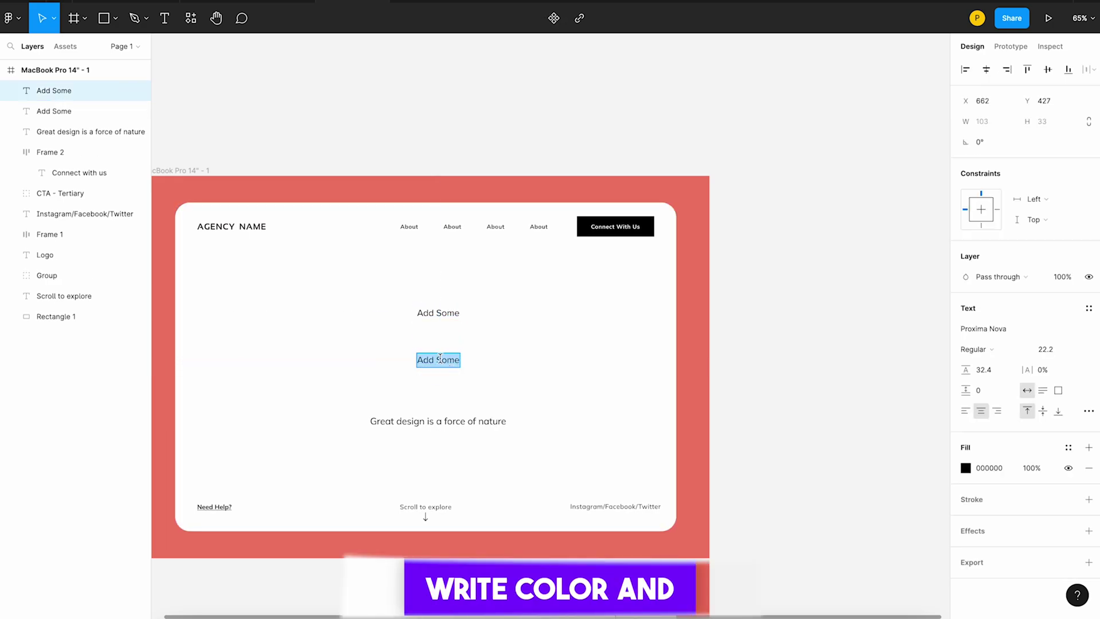
type("or")
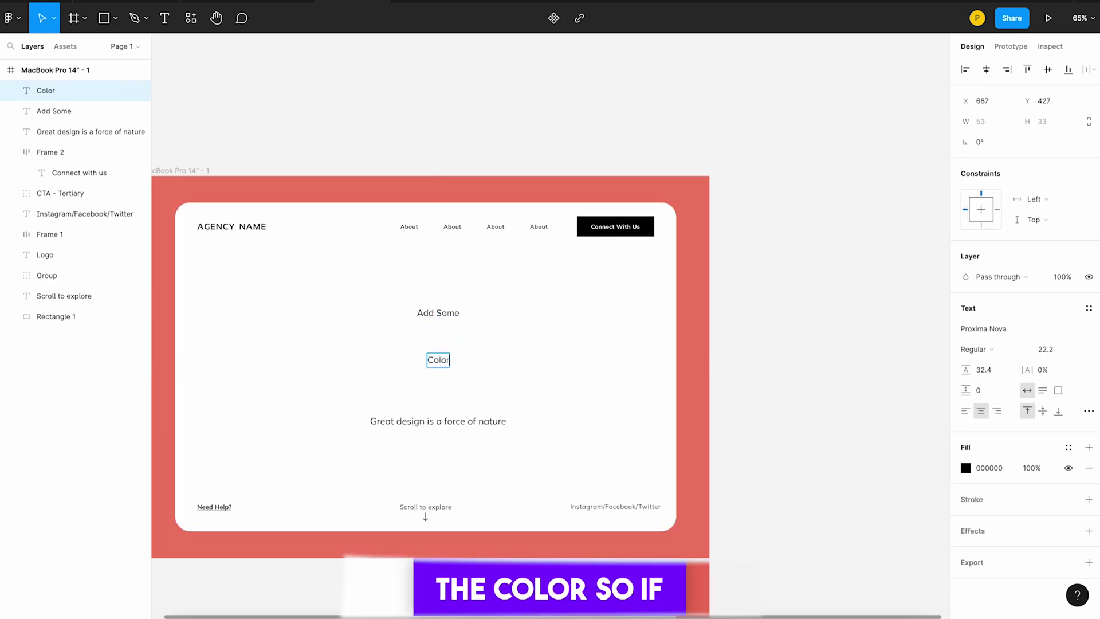
key("Escape")
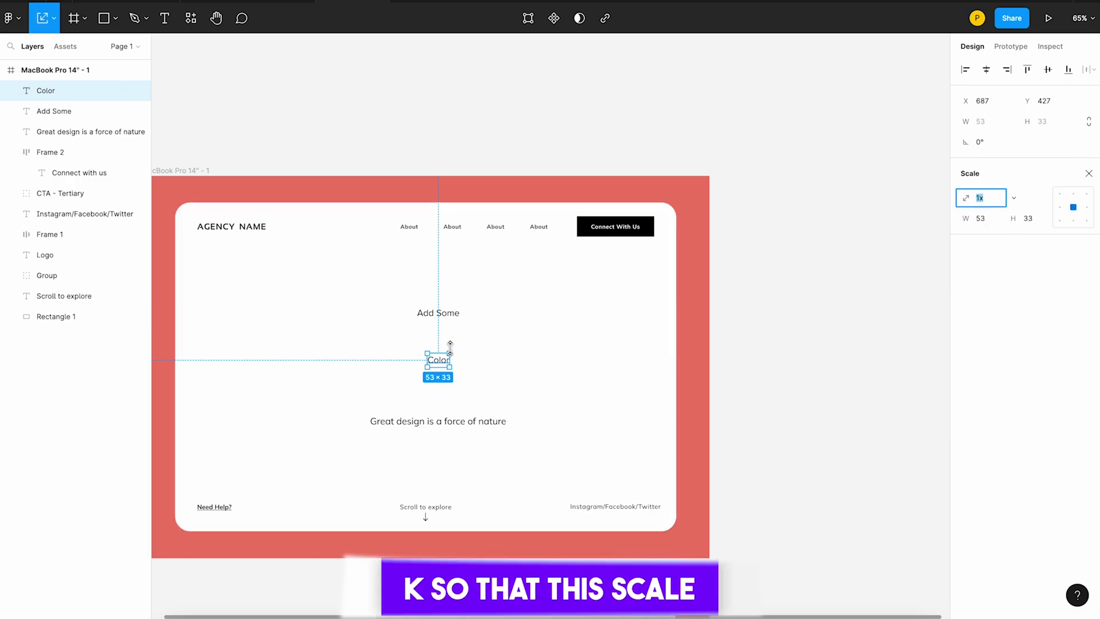
Step: Scale the Color text up proportionally to about 865 × 533 and centre it under the navigation row
left_click_drag(449, 351, 630, 220)
left_click_drag(541, 324, 385, 376)
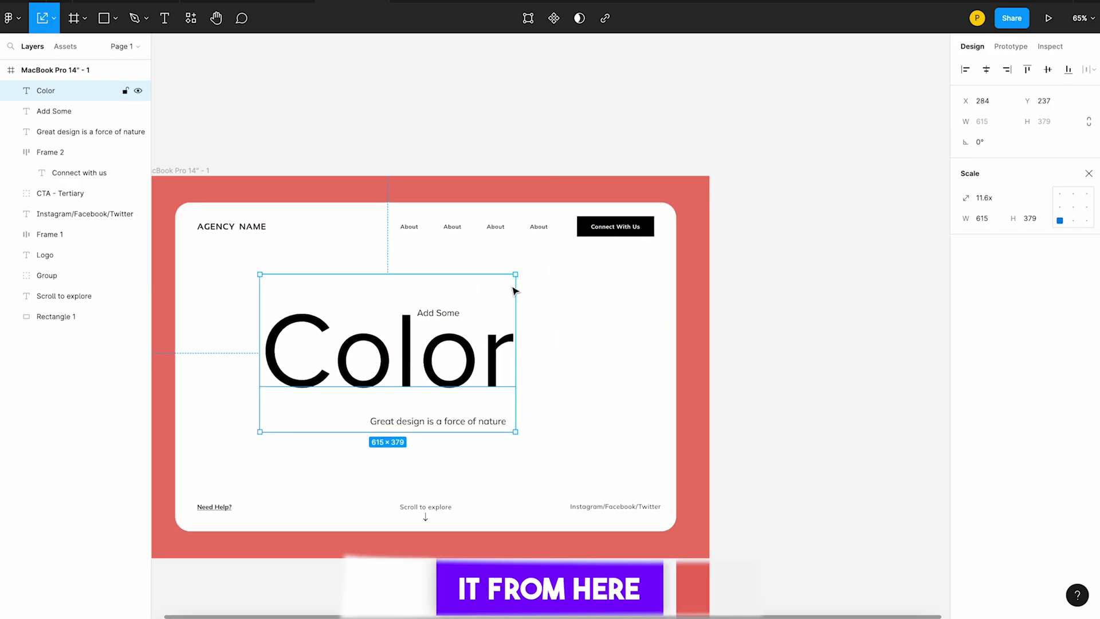
left_click_drag(515, 275, 619, 216)
left_click_drag(535, 315, 536, 326)
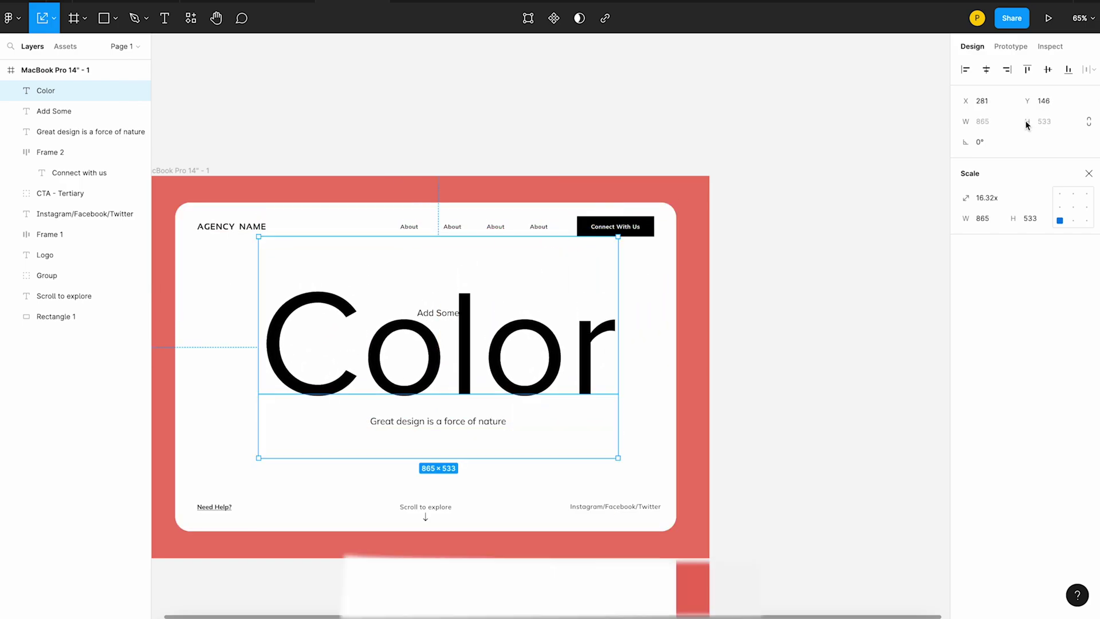
Step: Set the Color text's font weight to Black and its case to uppercase
left_click(1088, 173)
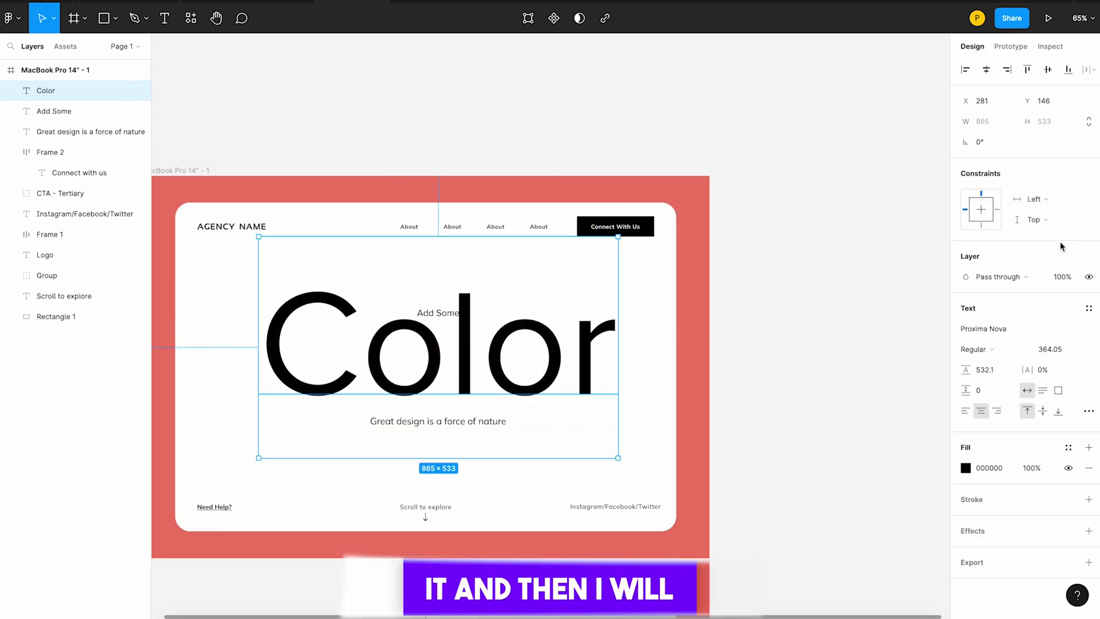
left_click(1019, 351)
left_click(991, 407)
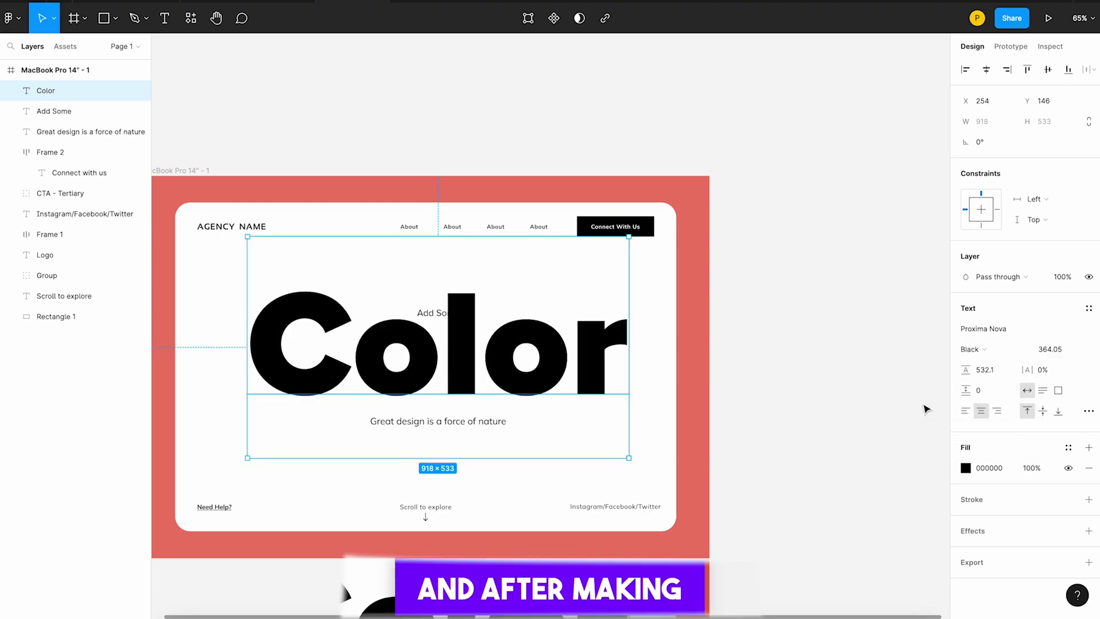
left_click(1089, 411)
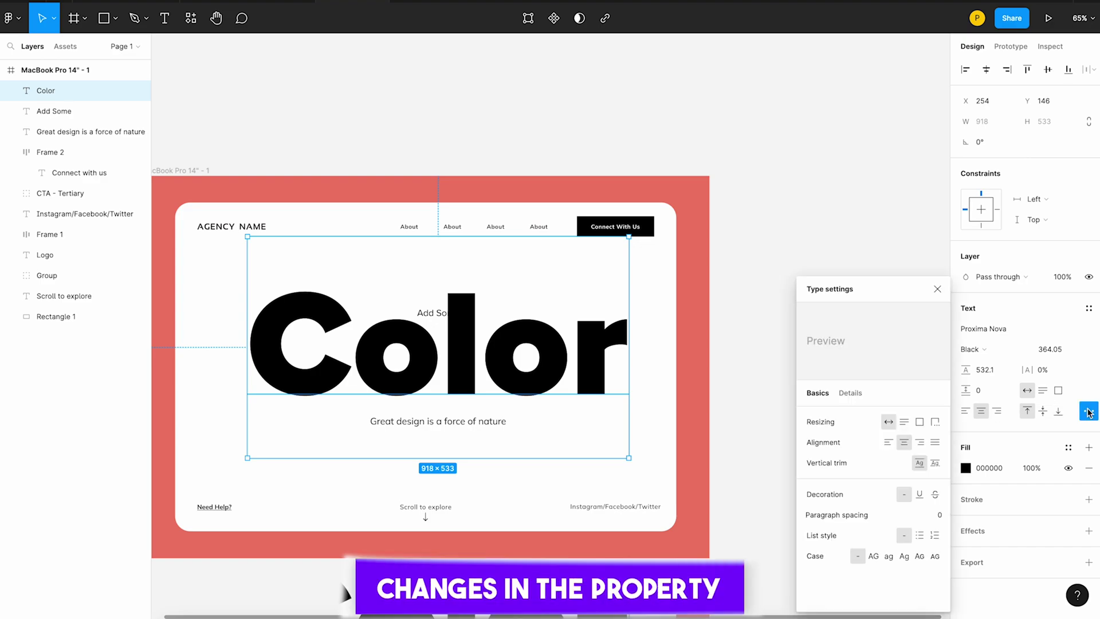
left_click(874, 555)
Step: Scale the COLOR text down proportionally to about 1007 × 430 so it fits inside the white panel
left_click_drag(697, 236, 665, 229)
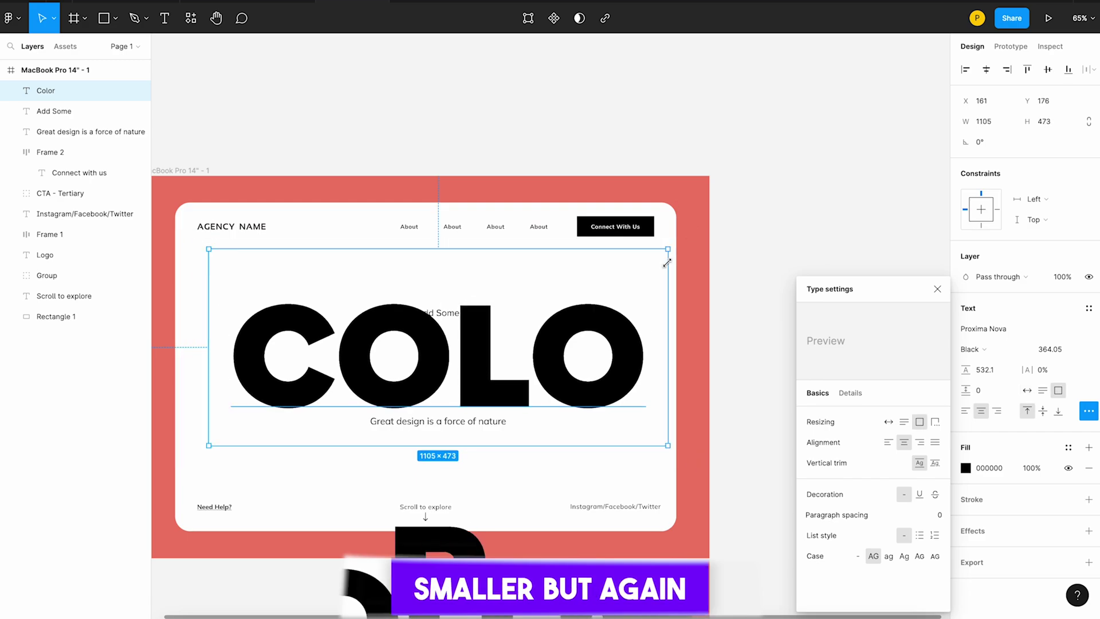
key("ctrl+z")
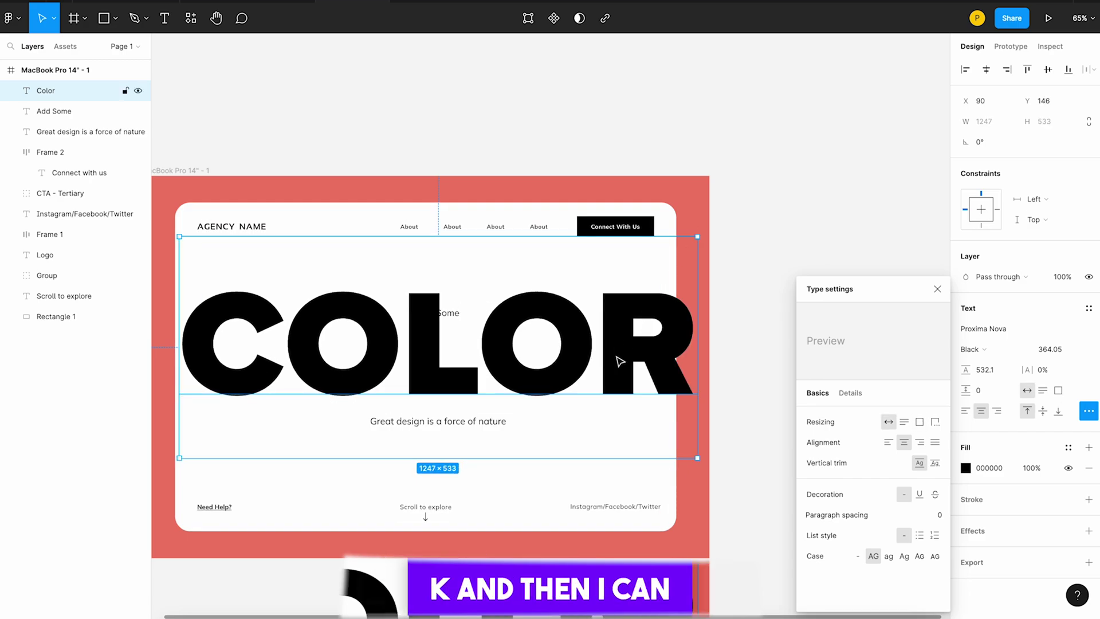
key("k")
left_click_drag(702, 241, 647, 275)
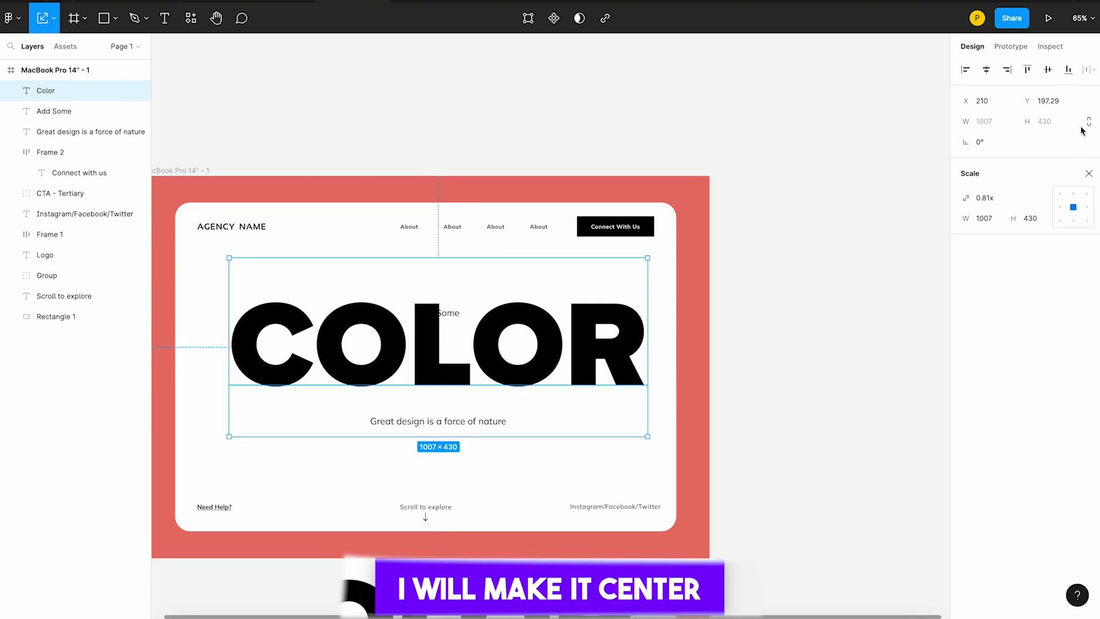
Step: Centre the COLOR text horizontally in the frame and move it down to Y 227
left_click(989, 75)
left_click(761, 341)
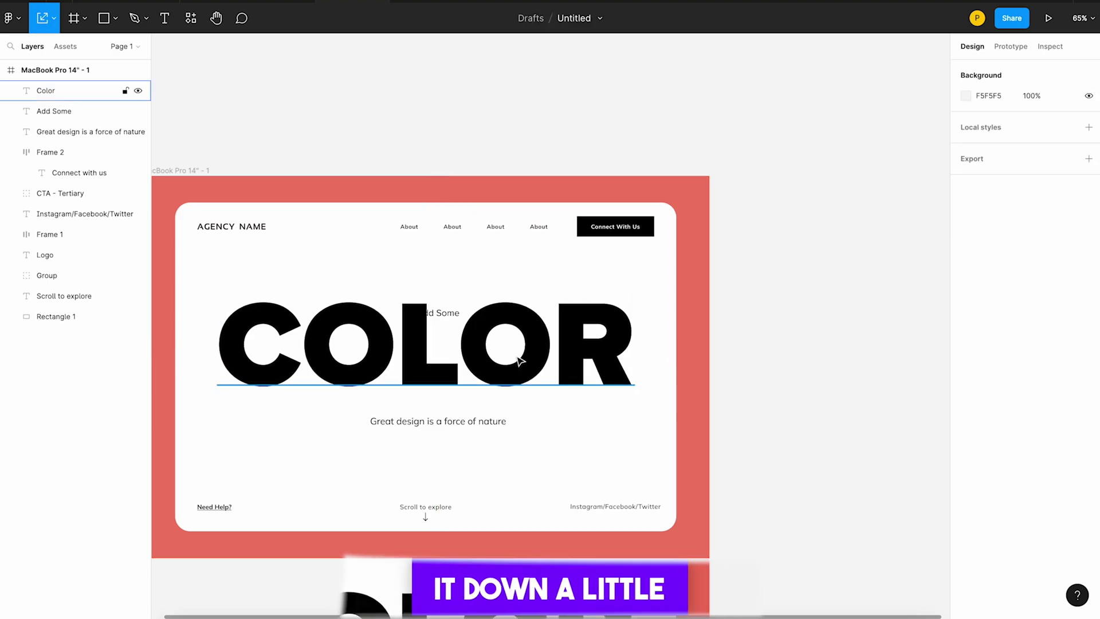
left_click_drag(520, 361, 518, 370)
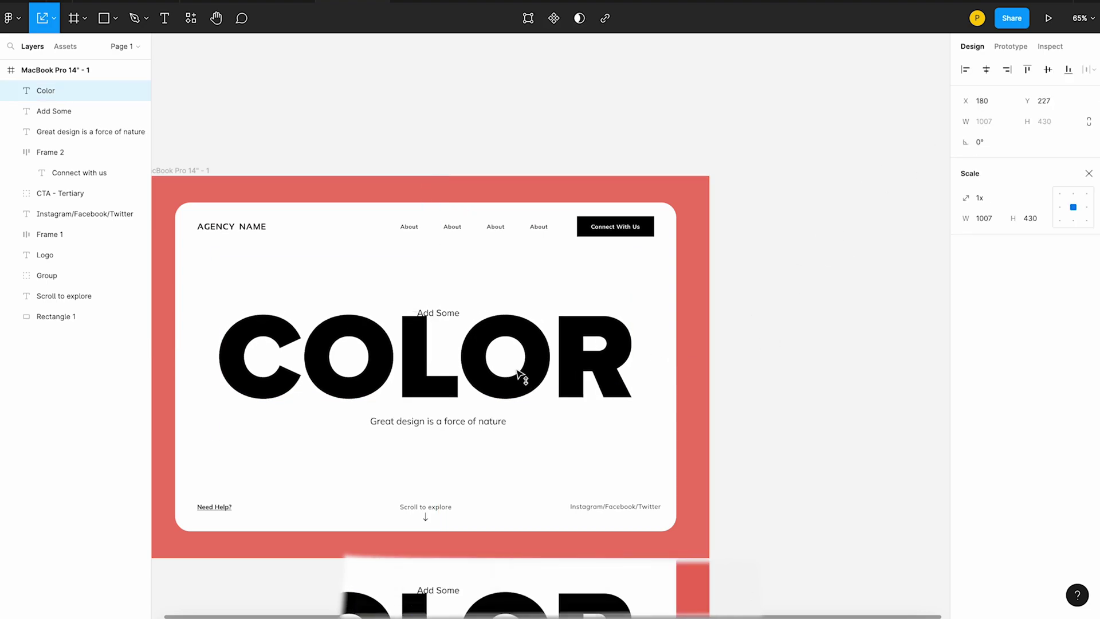
left_click(827, 349)
Step: Bring the Add Some layer above the Color layer and move it over the left side of the letter C
left_click(446, 318)
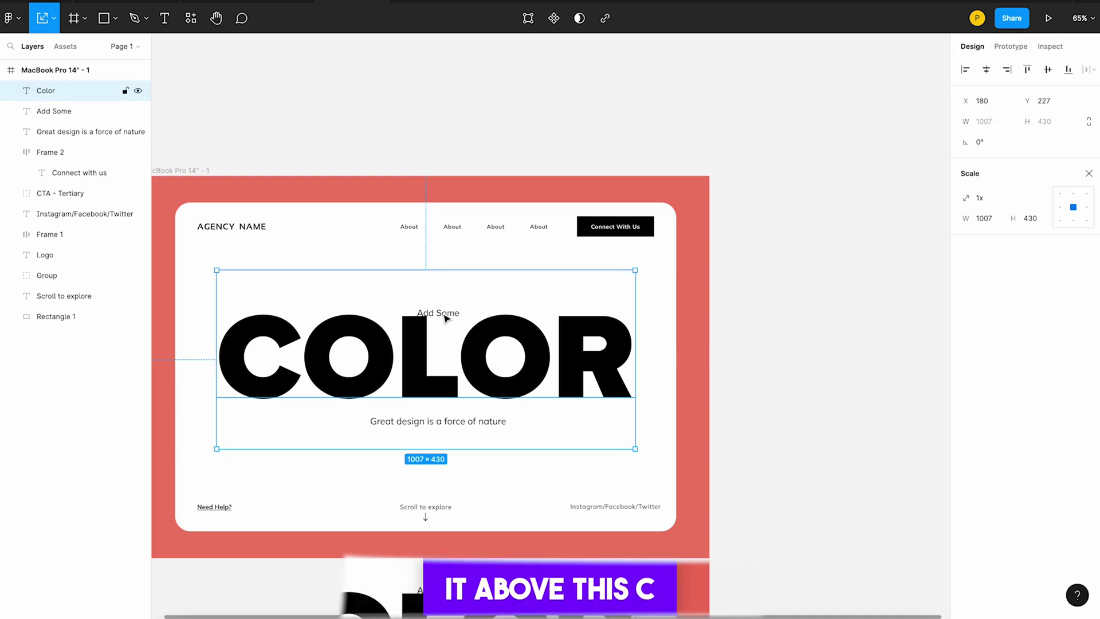
left_click(60, 112)
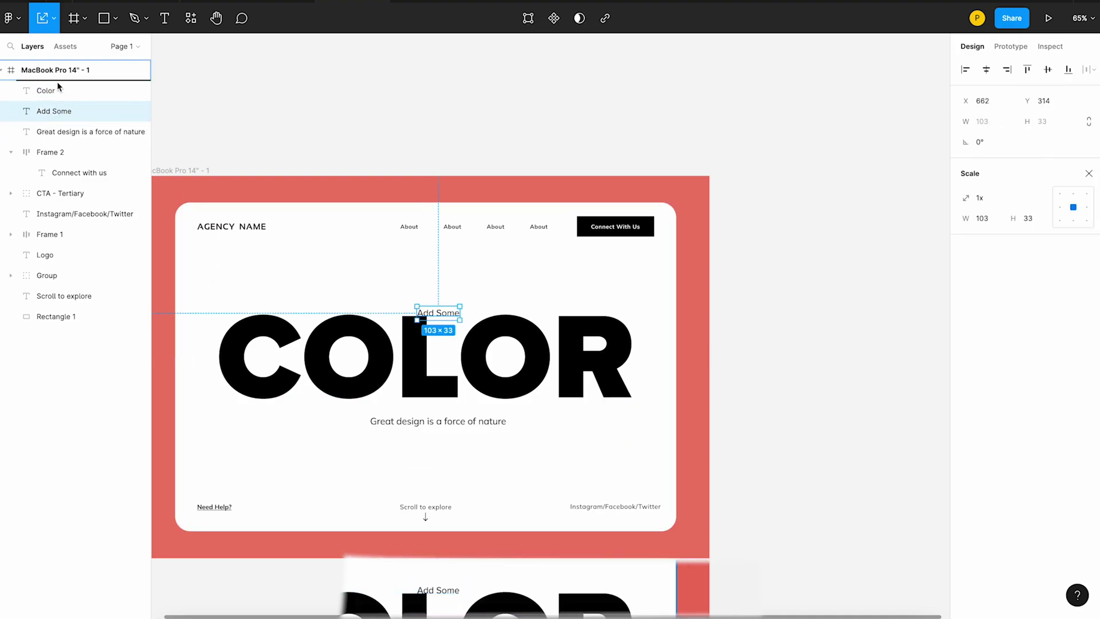
left_click_drag(57, 82, 56, 81)
left_click(393, 260)
left_click_drag(449, 314, 274, 354)
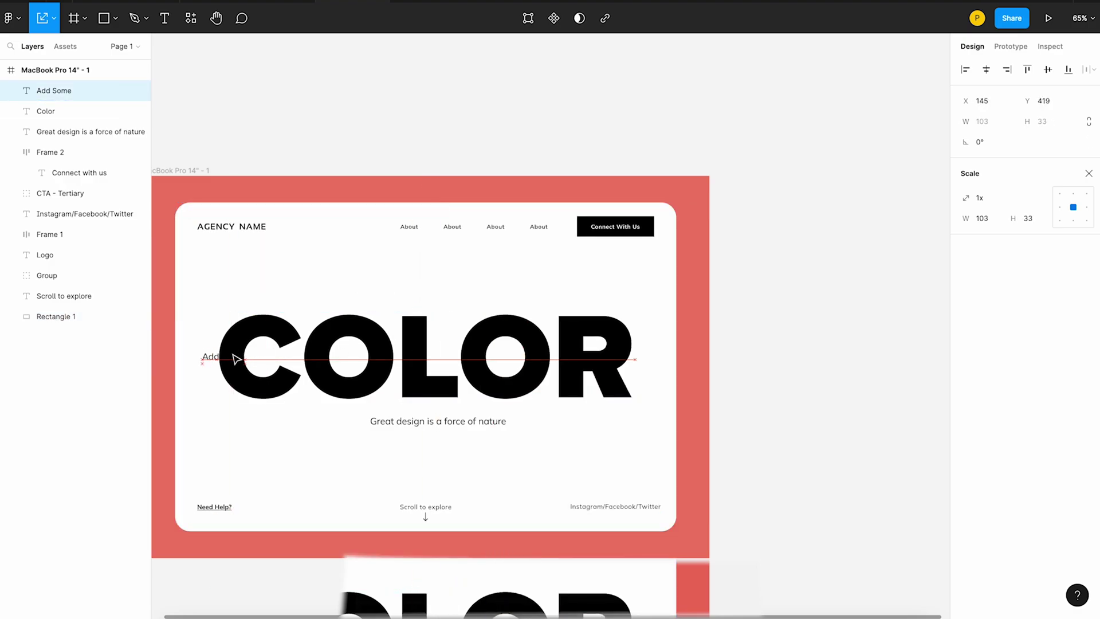
left_click_drag(246, 356, 242, 357)
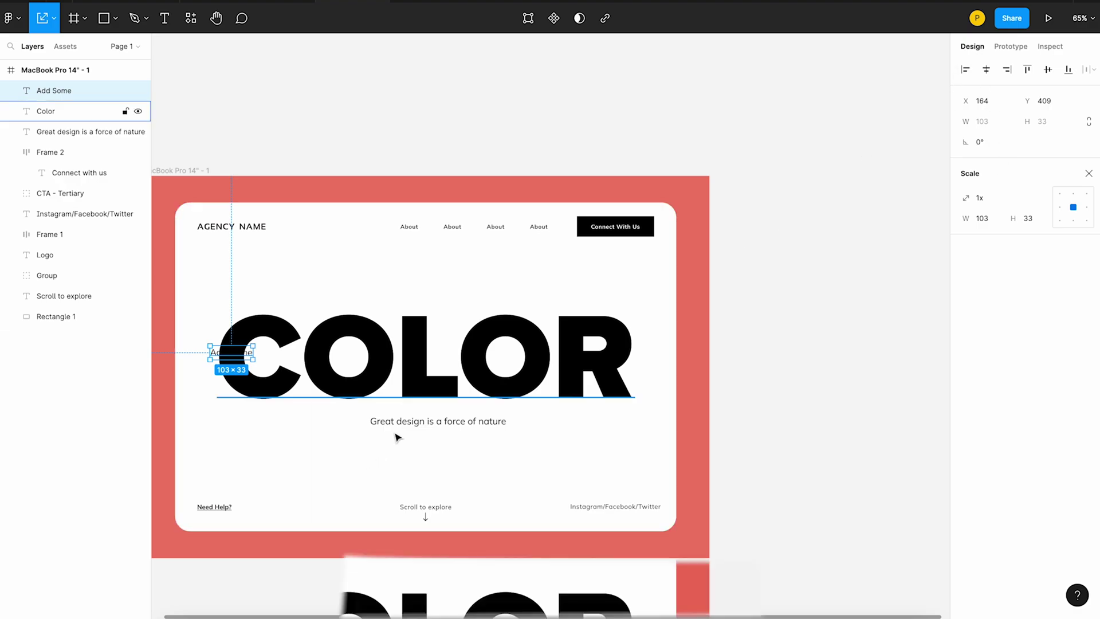
Step: Set the Add Some text to uppercase and Bold, and move it down to Y 419 on the letter C
left_click(1089, 173)
left_click(1088, 411)
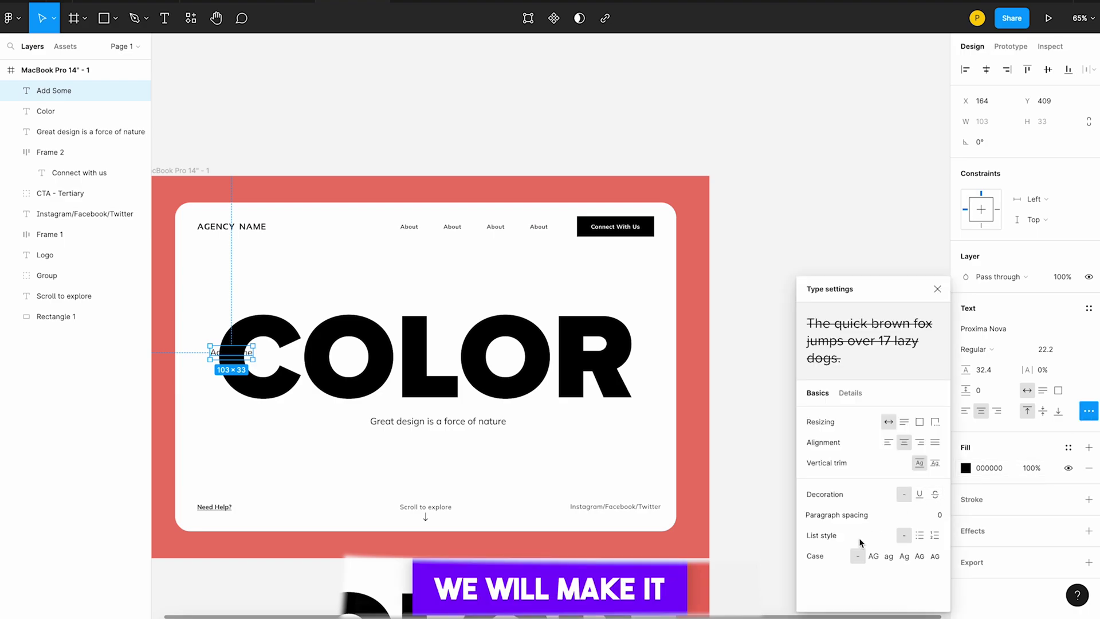
left_click(874, 557)
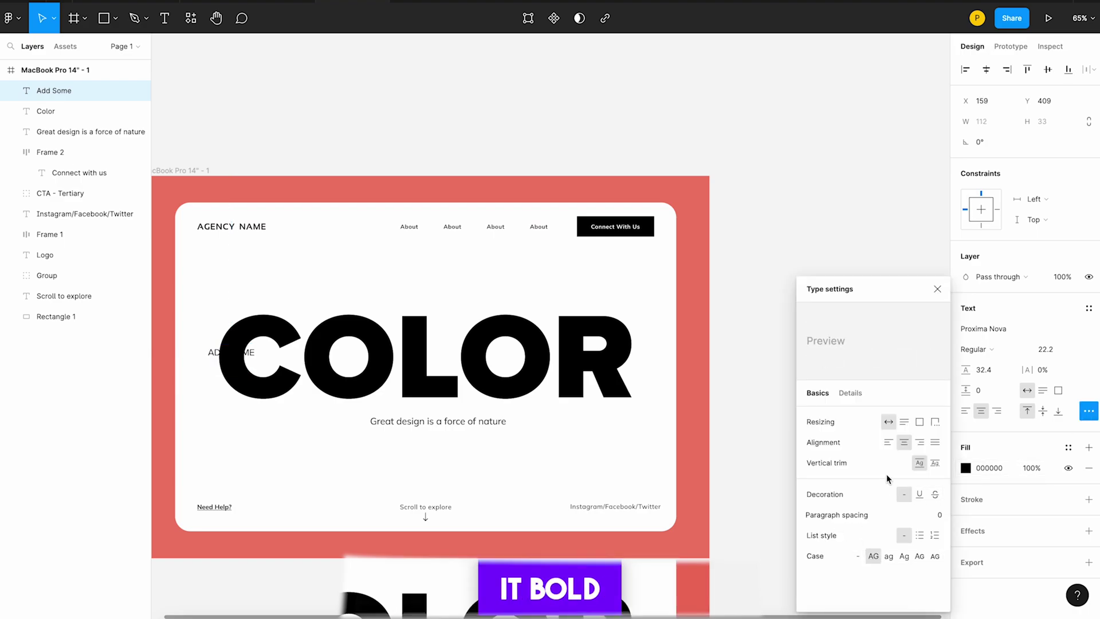
left_click(938, 290)
left_click(994, 347)
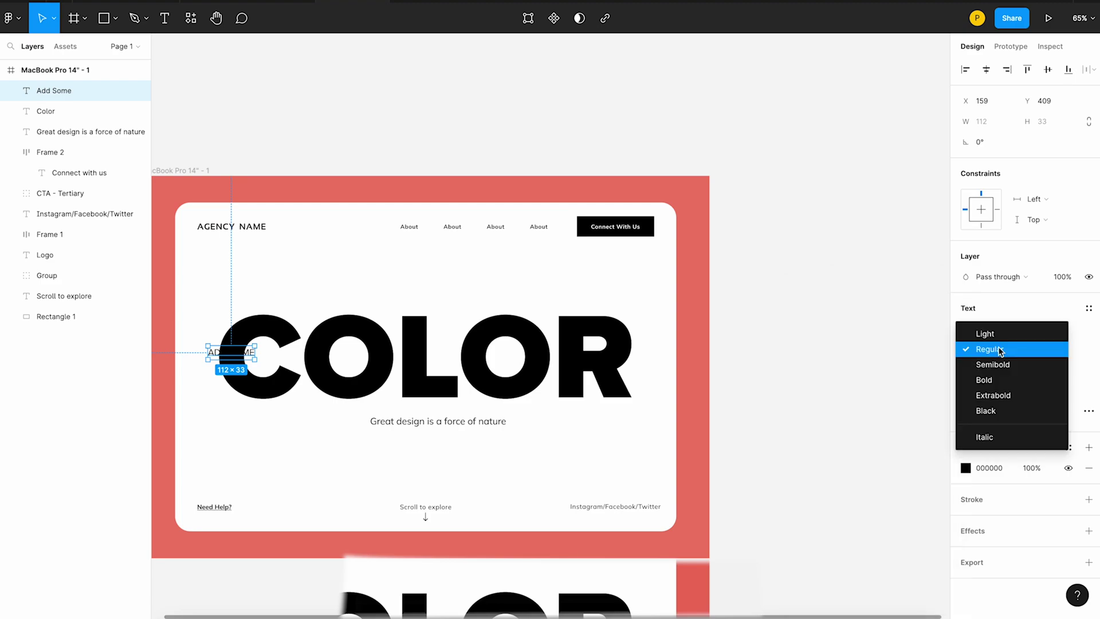
left_click(994, 380)
left_click(884, 319)
left_click_drag(216, 353, 213, 364)
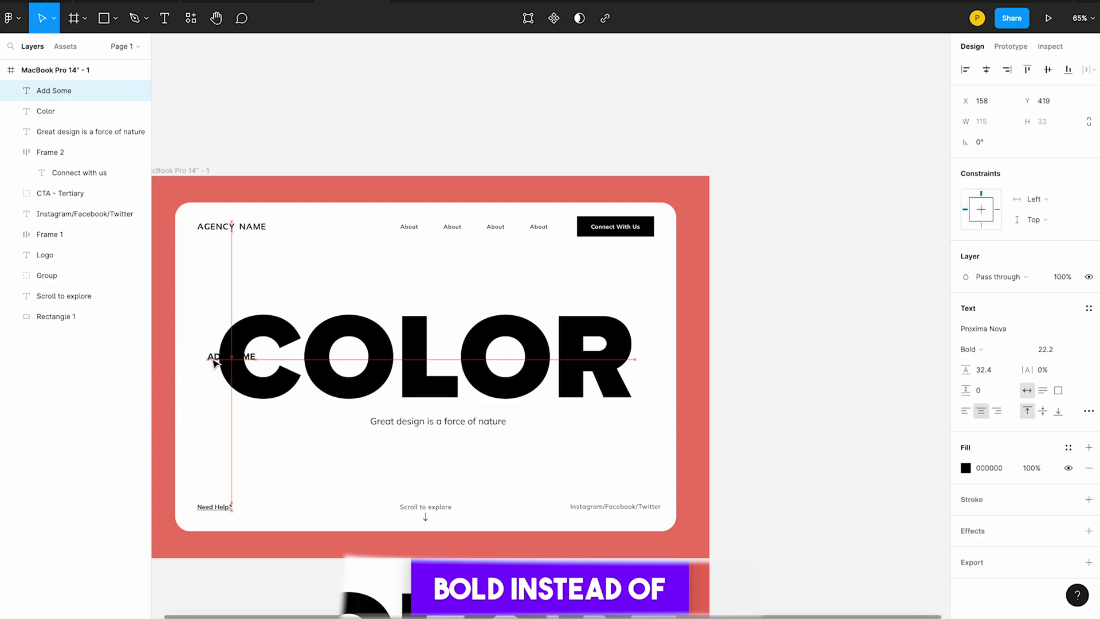
Step: Draw a rectangle about 142 × 49 covering the ADD SOME text and fill it with the panel's white, FFFFFF
scroll(213, 363, "up", 5)
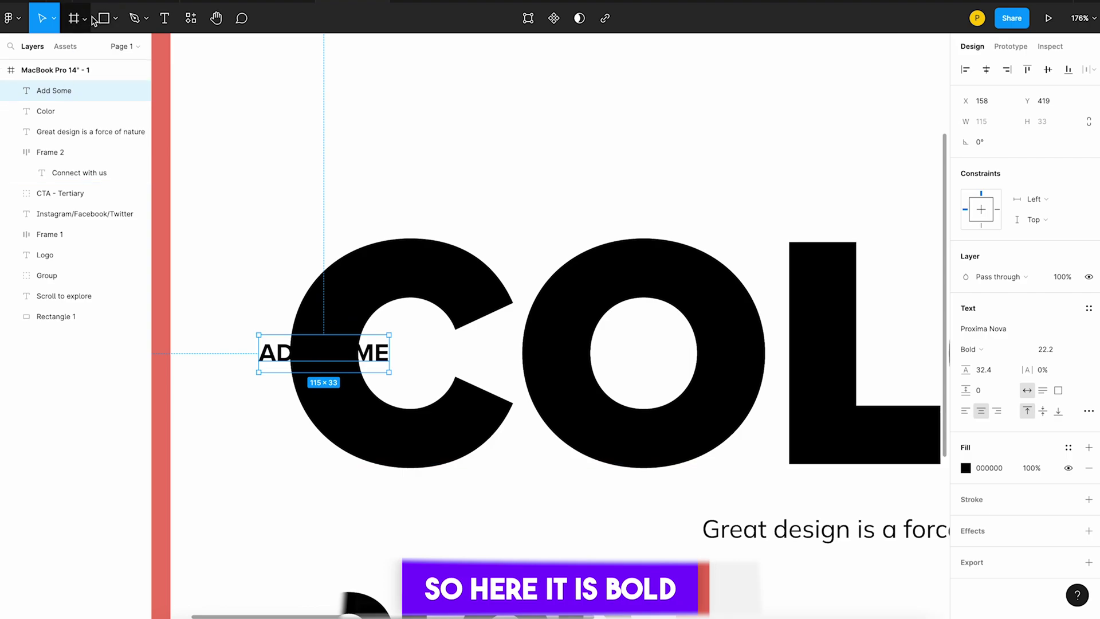
left_click(104, 18)
left_click_drag(247, 323, 408, 377)
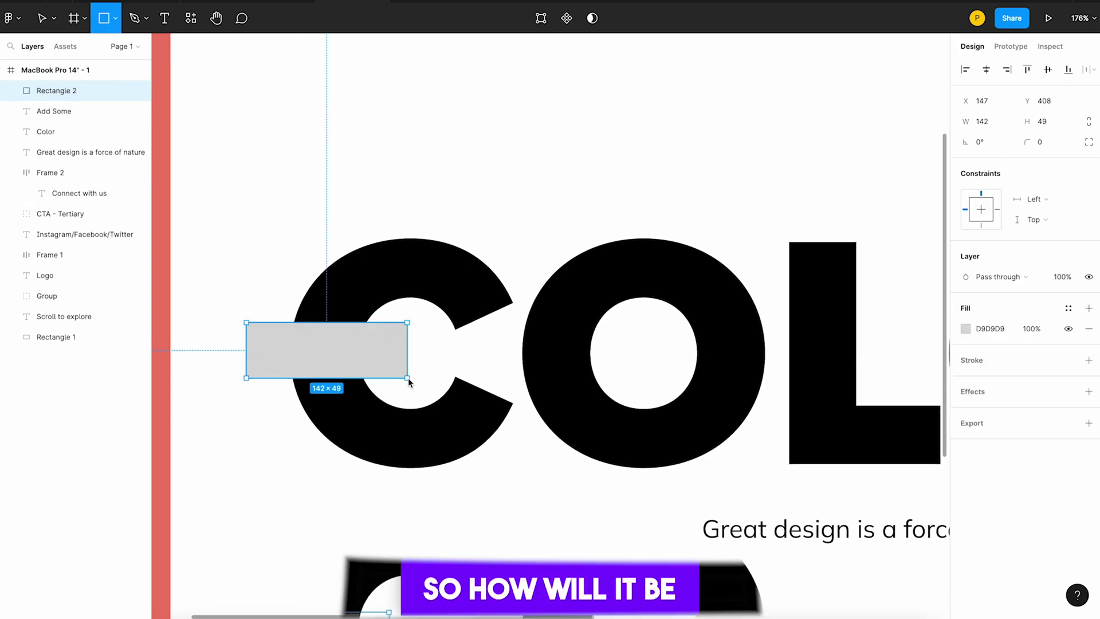
key("i")
left_click(368, 179)
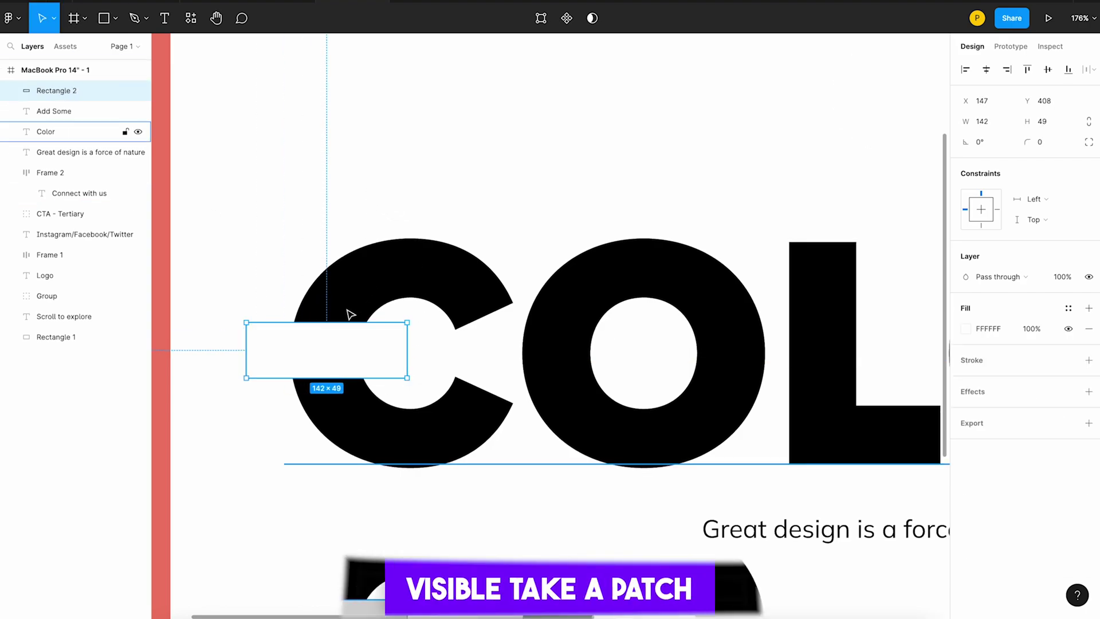
left_click(361, 277)
left_click(312, 343)
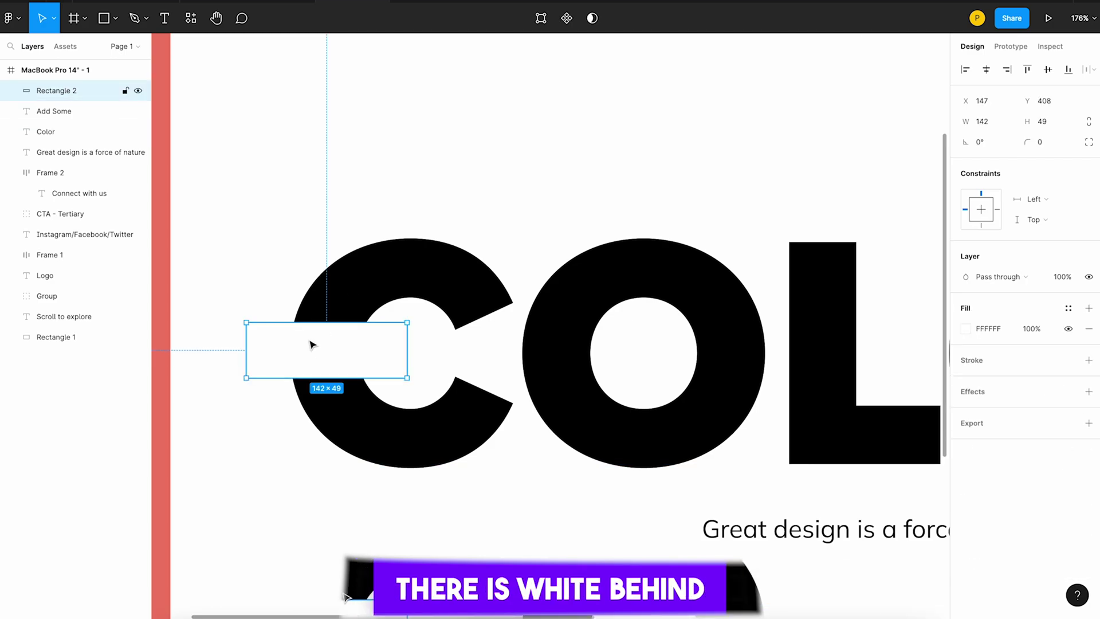
Step: Bring the Add Some layer above the white rectangle and align both by their vertical centres
left_click(67, 111)
mouse_move(67, 111)
left_mouse_down()
mouse_move(62, 81)
mouse_move(62, 91)
left_mouse_up()
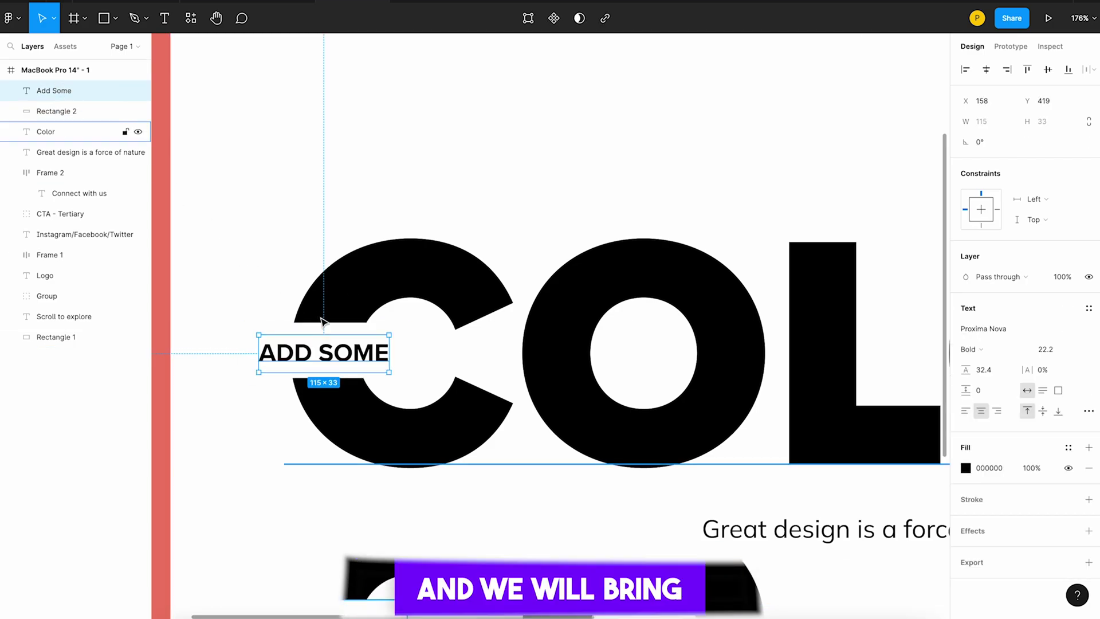
left_click(352, 325, "shift")
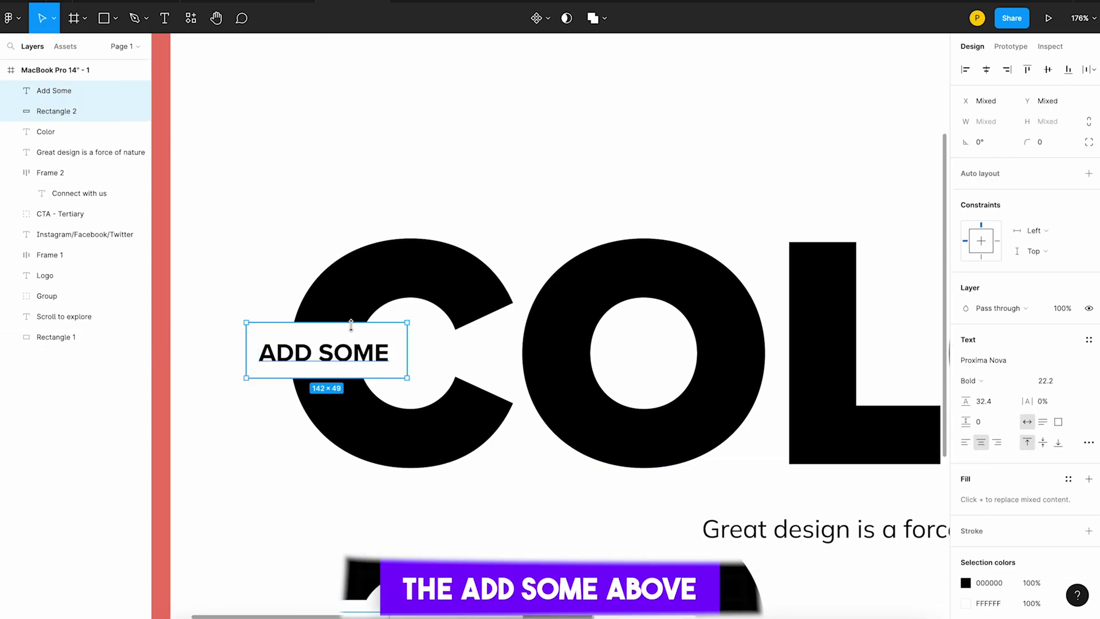
left_click(1048, 69)
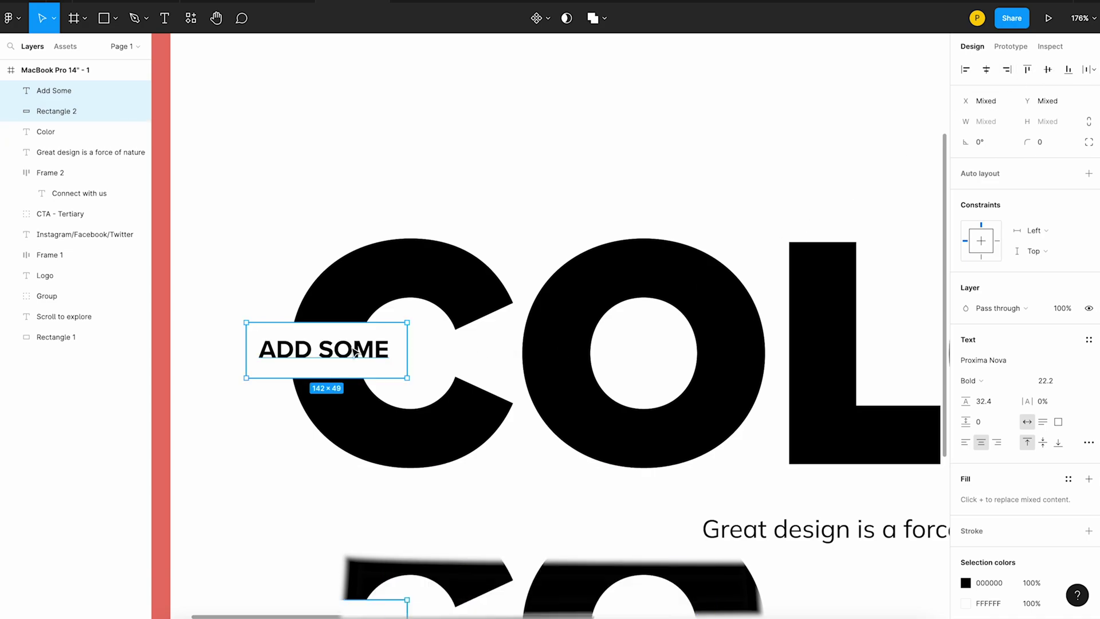
Step: Group the ADD SOME text with its white rectangle and move the group slightly down to Y 411
key("ctrl+g")
left_click_drag(354, 352, 355, 355)
key("shift+1")
left_click(796, 210)
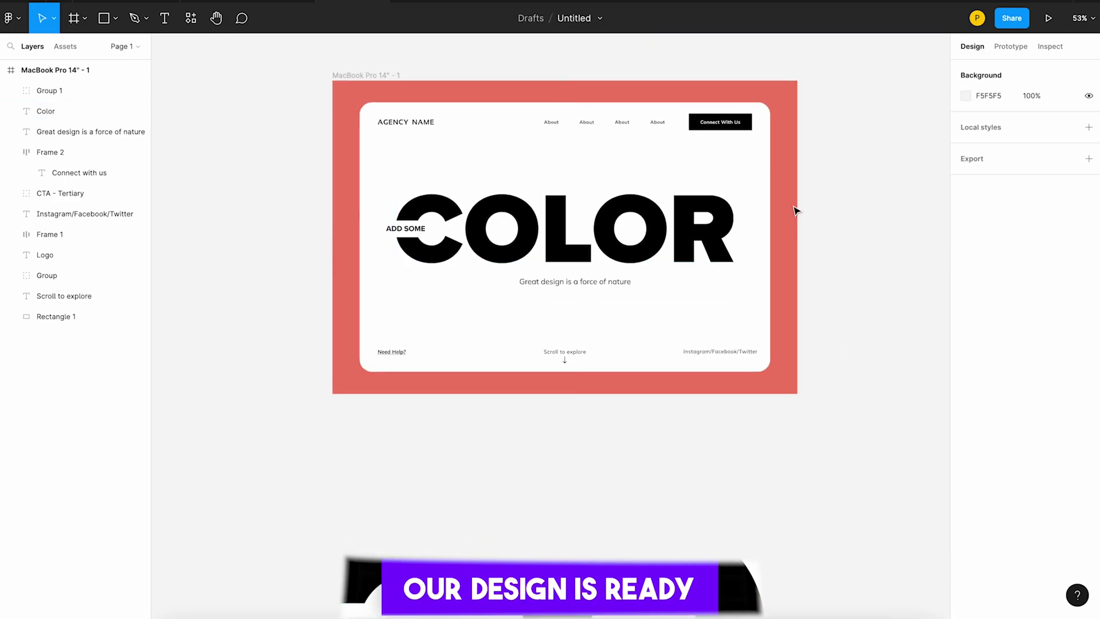
Step: Delete the last two letters of the COLOR headline so that the text reads "Col"
scroll(796, 210, "up", 2)
scroll(653, 305, "up", 1)
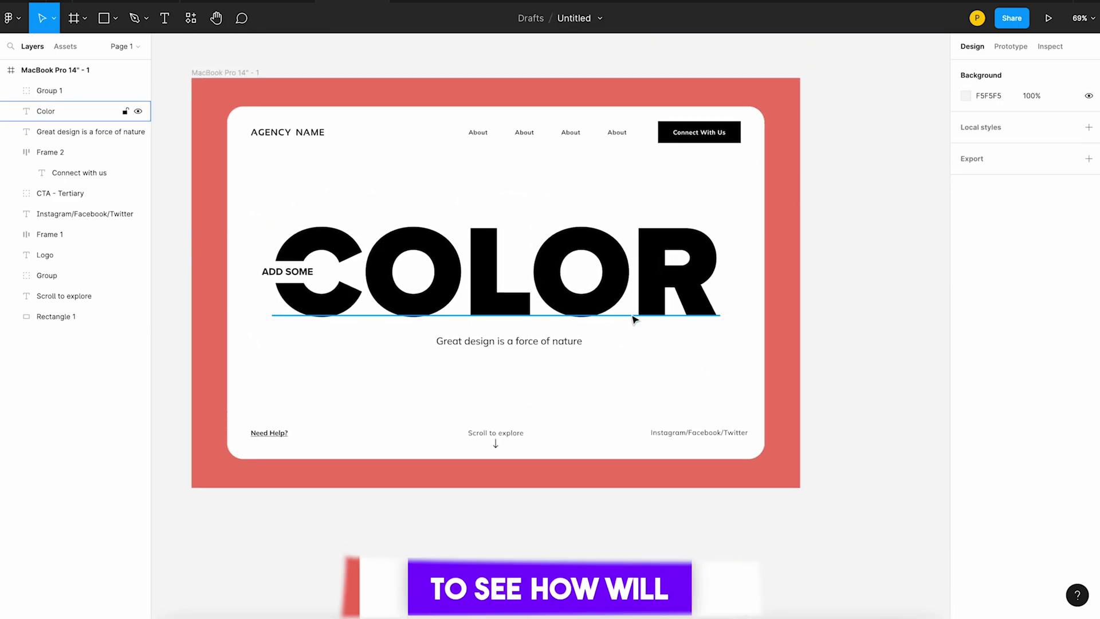
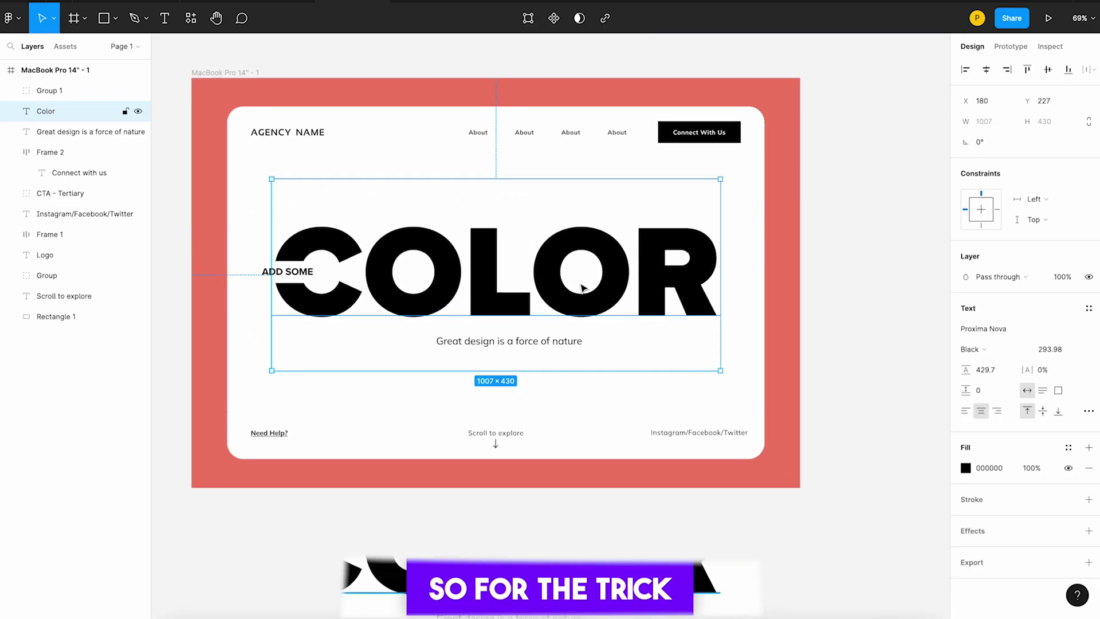
double_click(567, 292)
left_click(549, 293)
left_click_drag(550, 292, 721, 278)
key("BackSpace")
key("Escape")
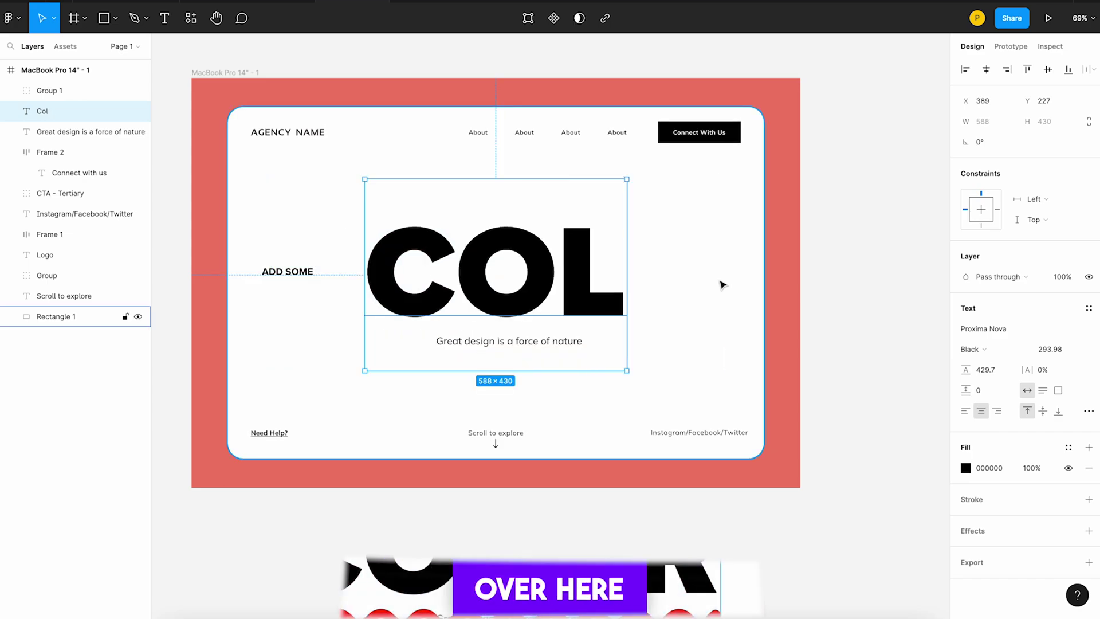
Step: Duplicate the COL text, change the copy to "or" and place it directly beside COL to complete the word COLOR
left_click_drag(545, 279, 727, 287)
double_click(615, 268)
type("or")
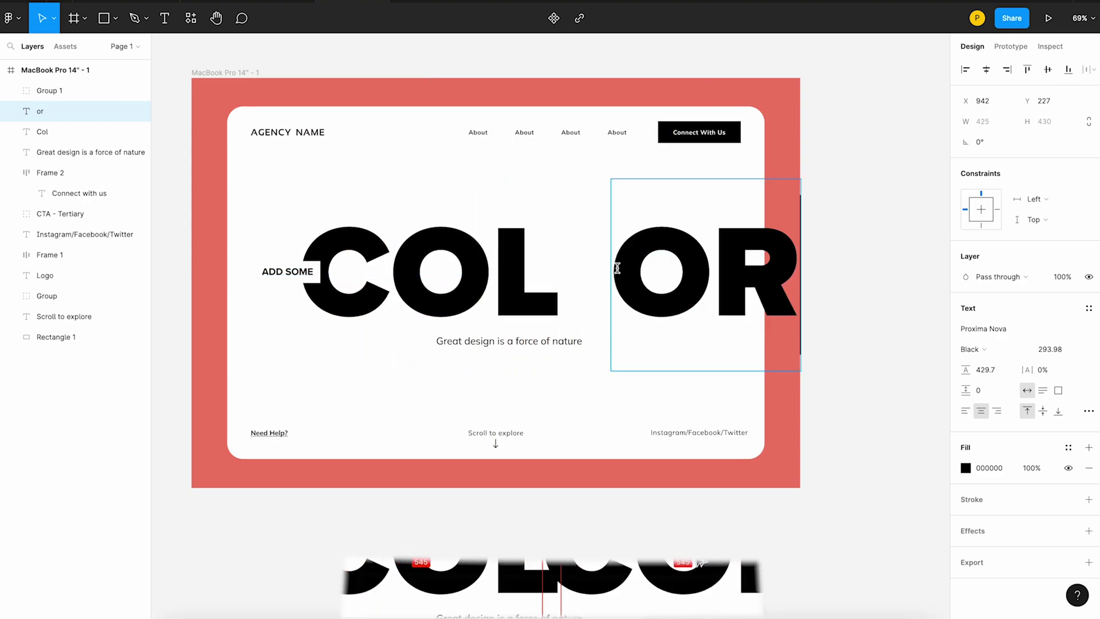
key("Escape")
left_click_drag(644, 265, 594, 266)
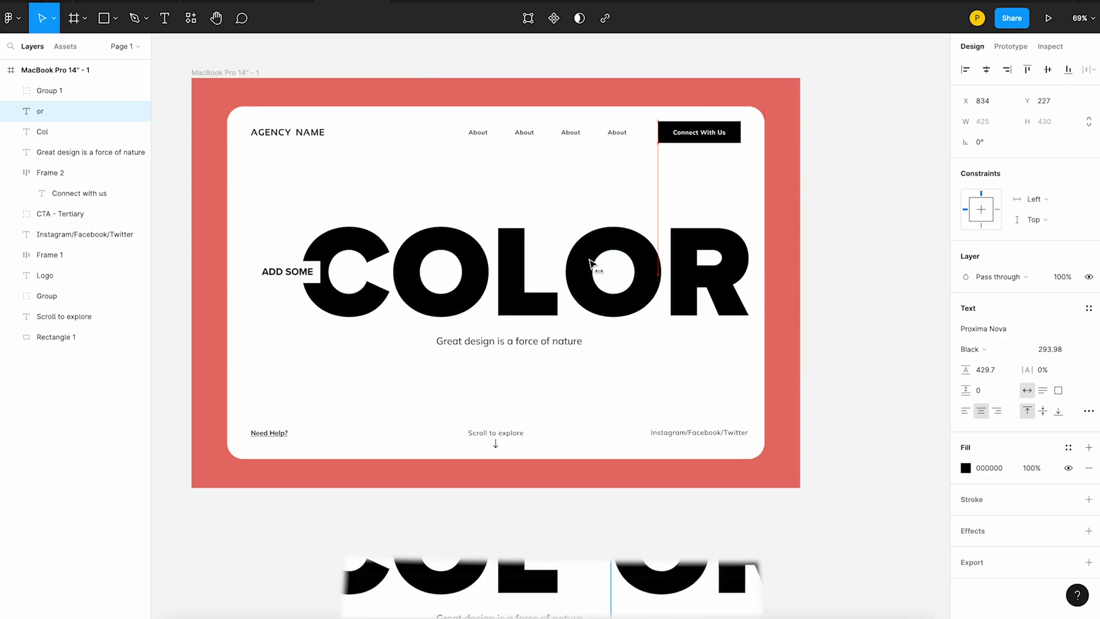
Step: Group the COL and OR texts and centre the group horizontally in the frame
left_click(514, 261, "shift")
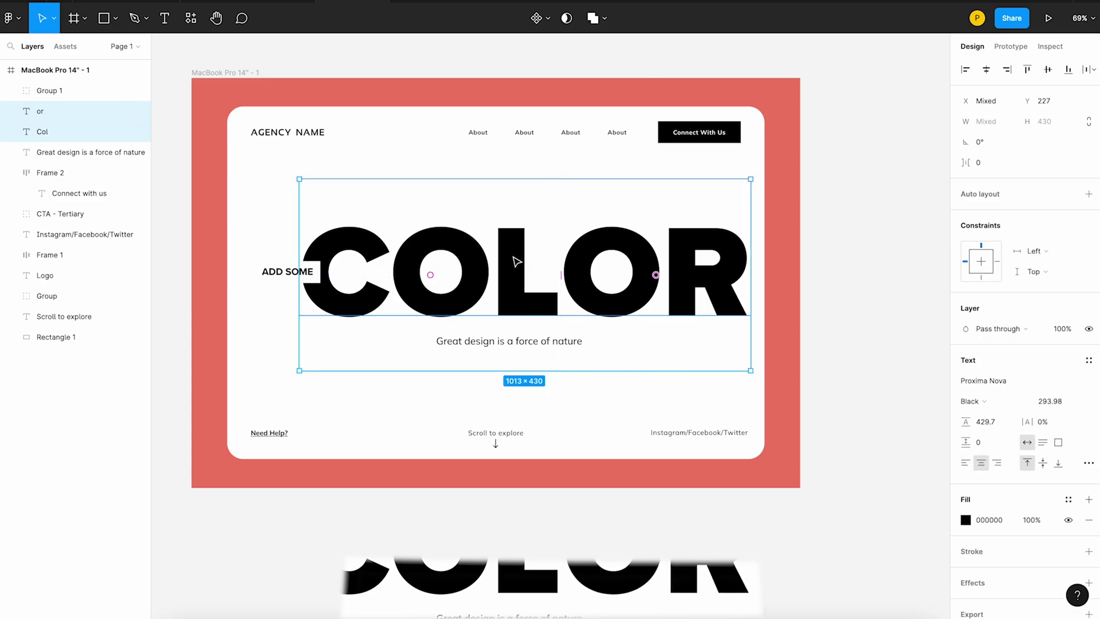
key("ctrl+g")
left_click(986, 69)
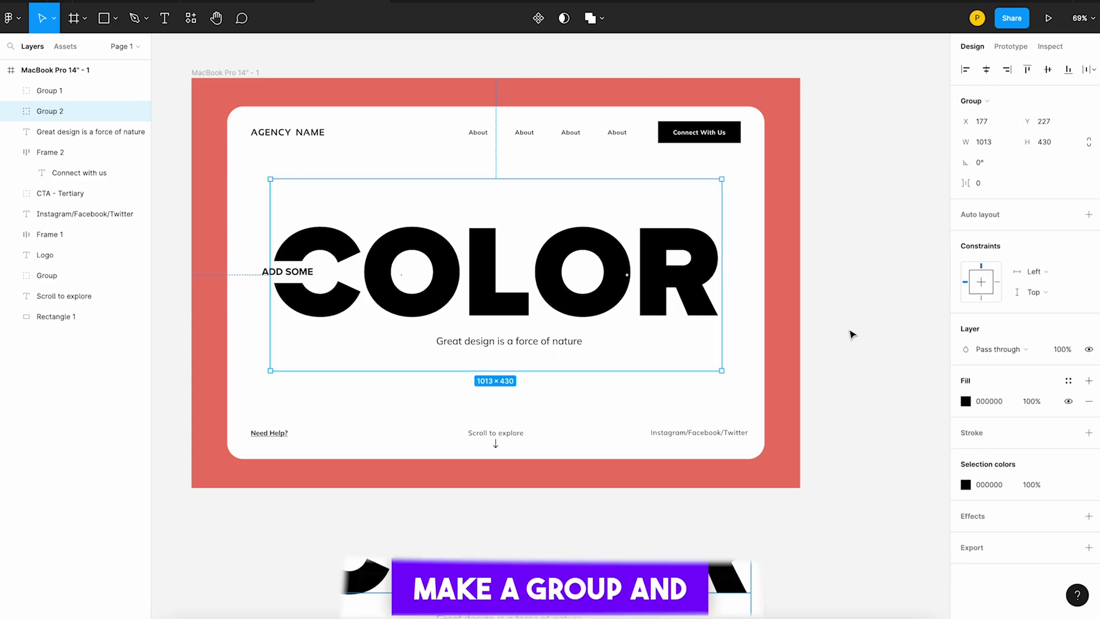
left_click(850, 332)
Step: Ungroup the centred headline into separate COL and OR text layers
left_click(553, 281)
right_click(552, 281)
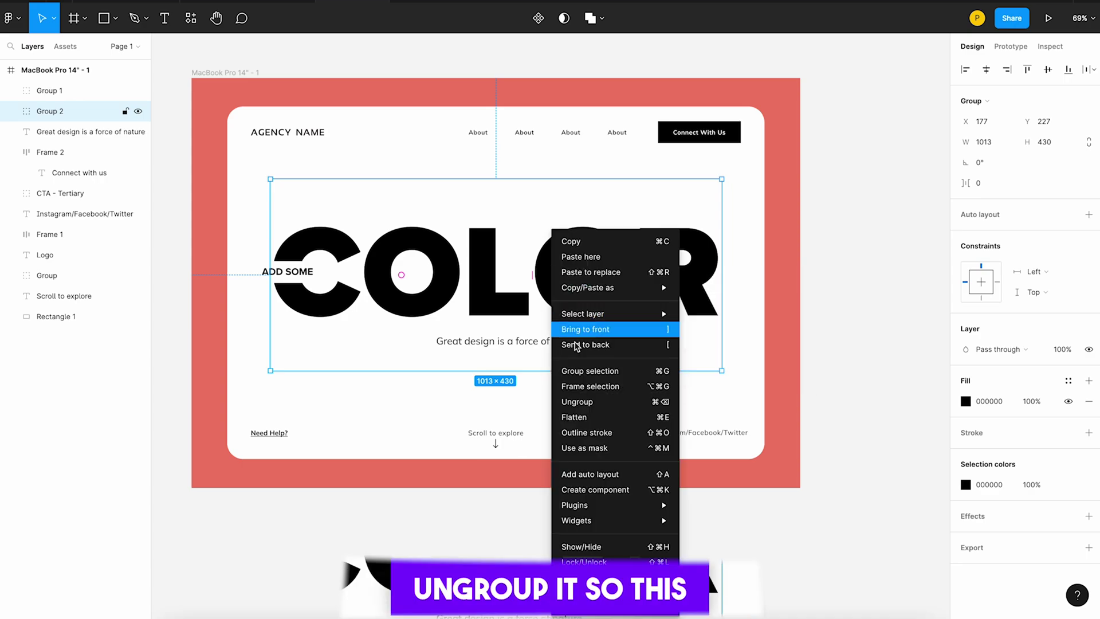
left_click(593, 401)
left_click(849, 317)
left_click(621, 279)
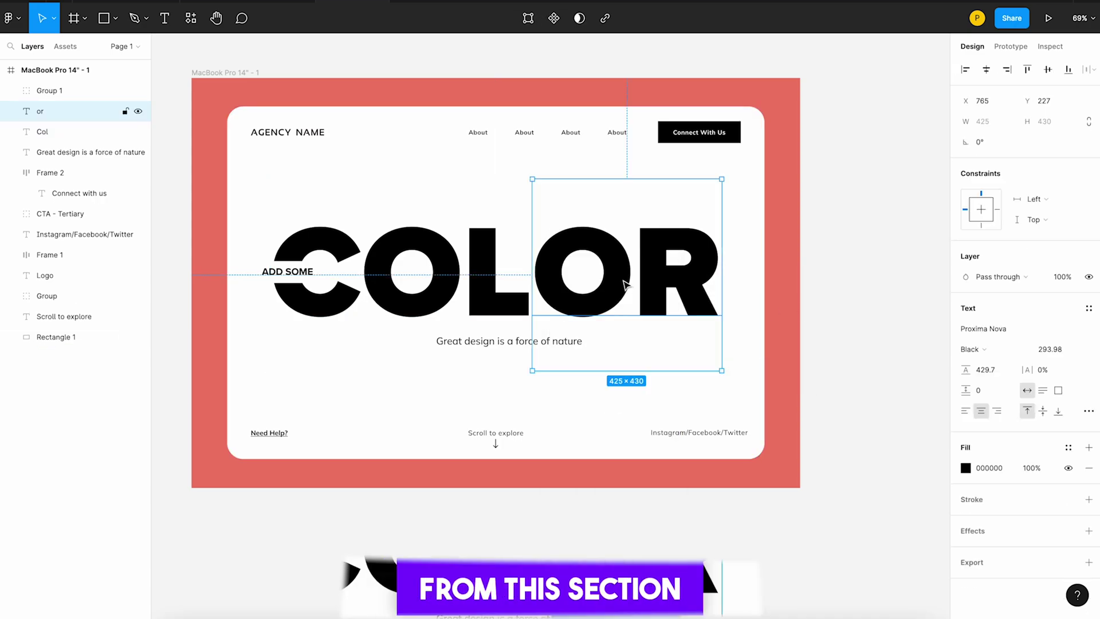
left_click(483, 282)
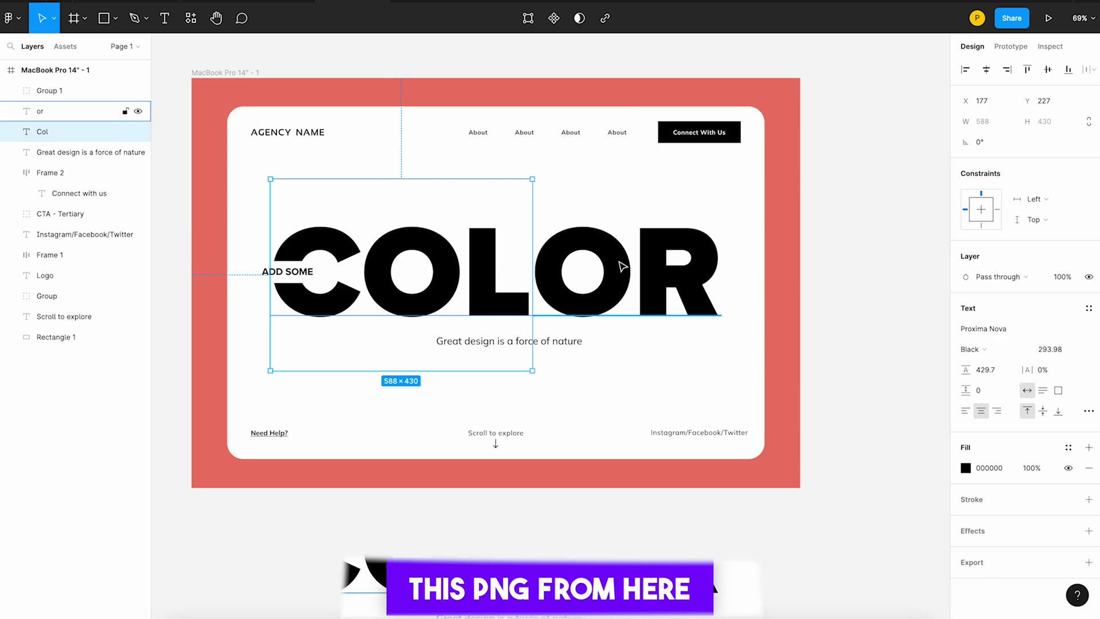
Step: Open the Video In Text folder on the desktop and import AdobeStock_561327202.png from it onto the Figma canvas
key("ctrl+Right")
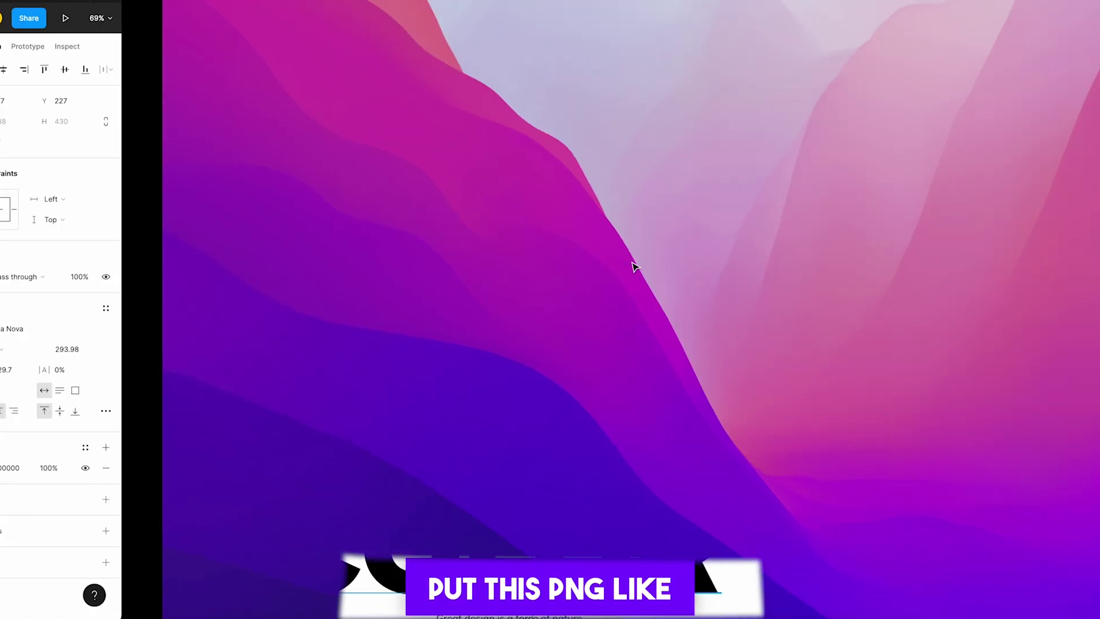
double_click(1048, 81)
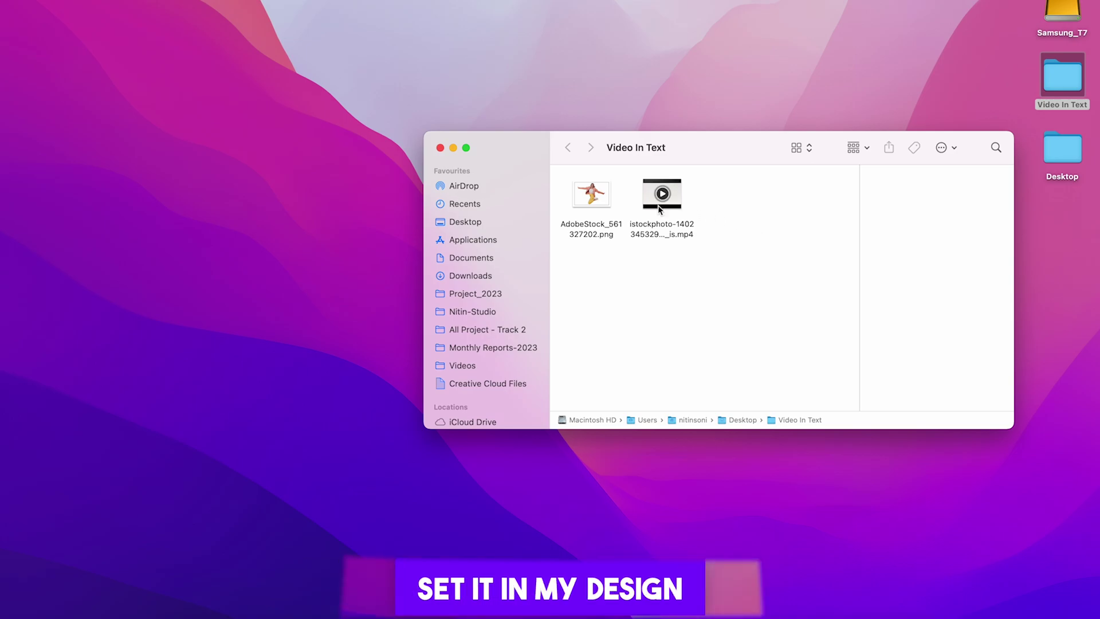
key("ctrl+Left")
left_click_drag(602, 202, 553, 550)
scroll(560, 523, "down", 5)
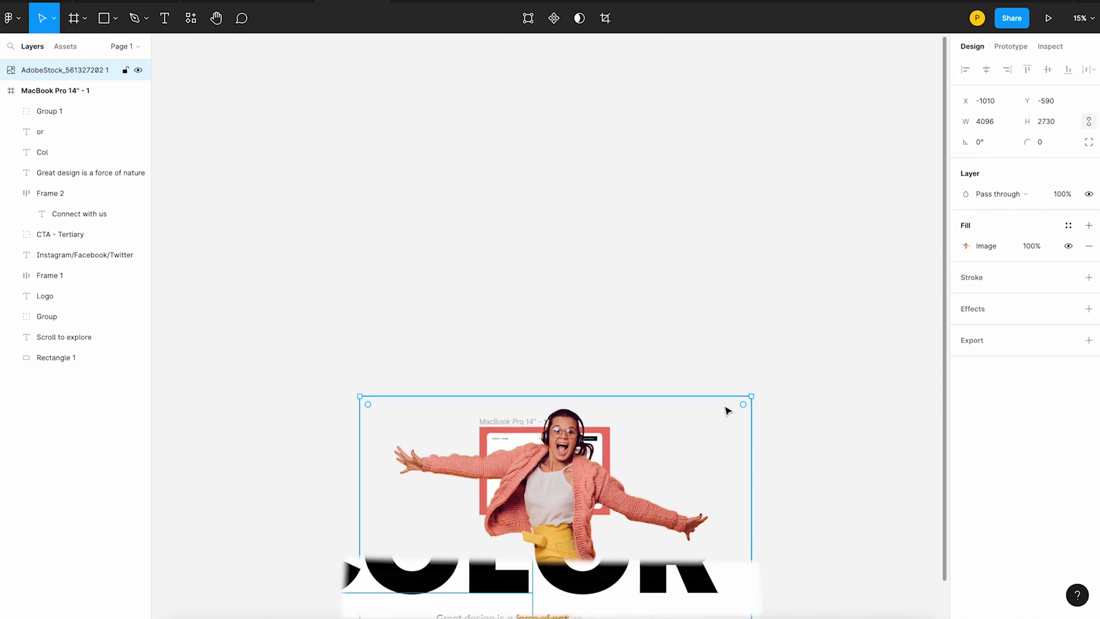
Step: Scale the imported image of the jumping woman down to about 594 × 396 and place it over the middle of the COLOR headline
left_click_drag(749, 394, 566, 385)
left_click(712, 513)
scroll(560, 533, "up", 5)
scroll(556, 387, "up", 5)
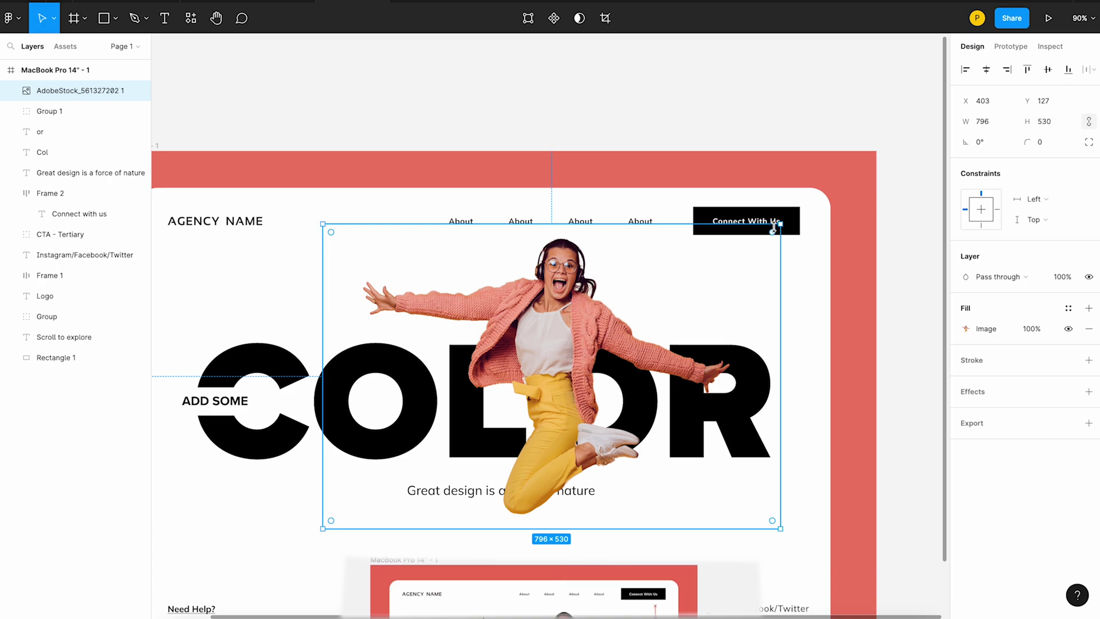
left_click_drag(779, 226, 709, 263)
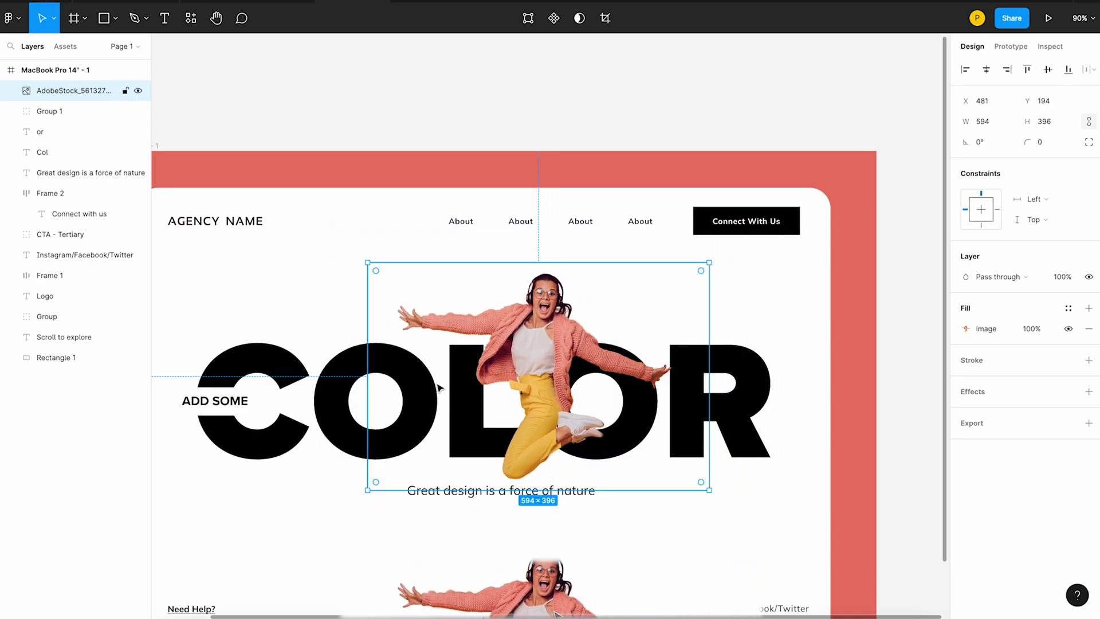
Step: Bring the ADD SOME group and the COL text layer to the front, above the image of the jumping woman
left_click(348, 377)
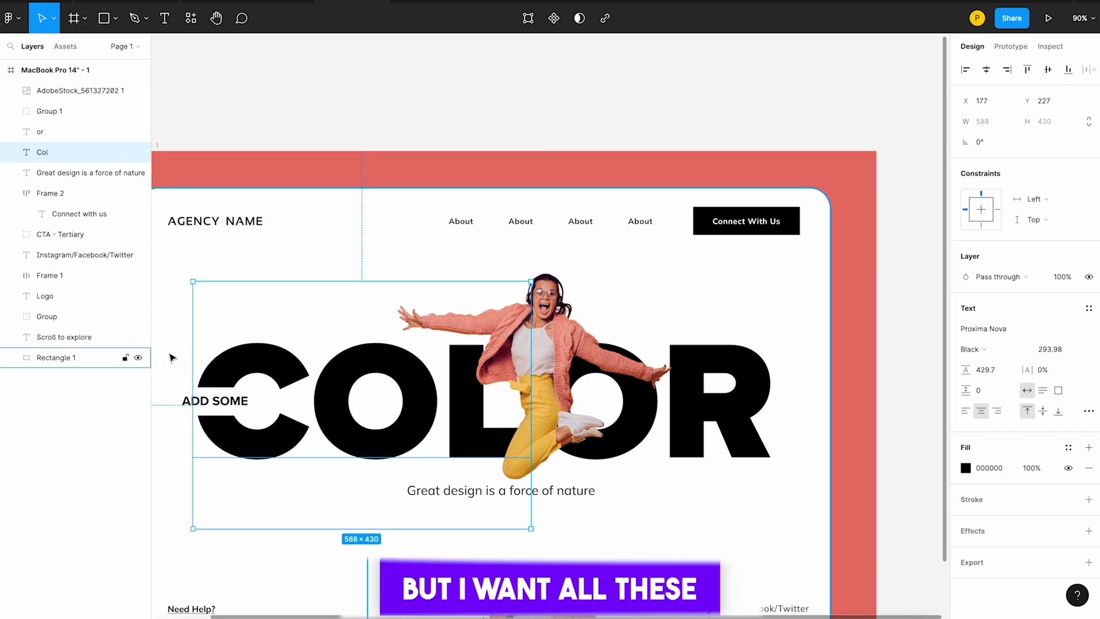
left_click(184, 401)
left_click(218, 404)
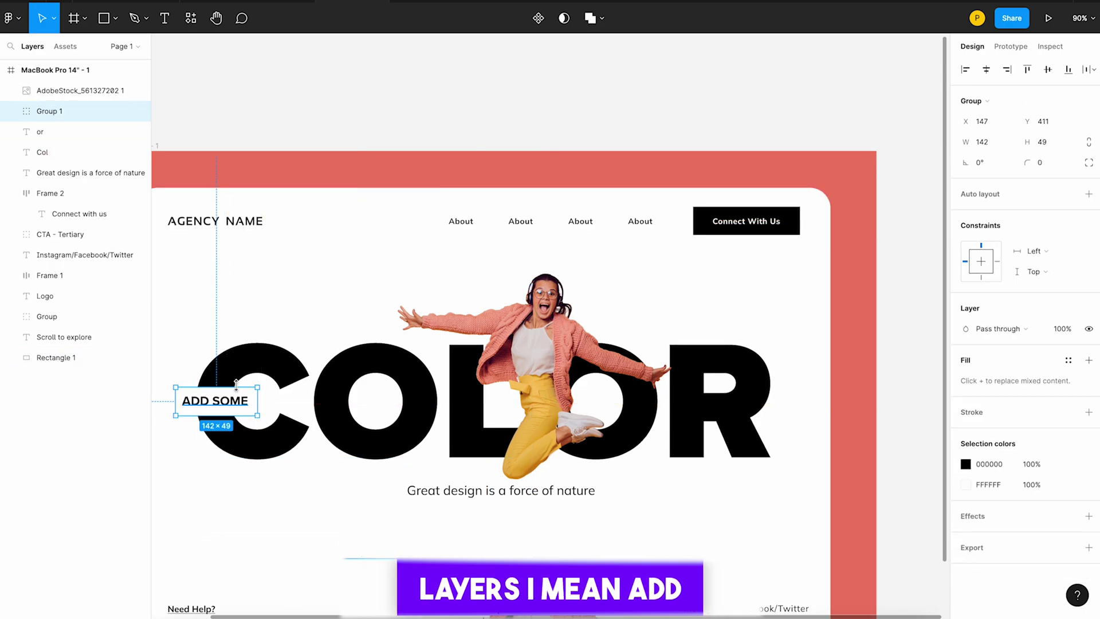
left_click(265, 368, "shift")
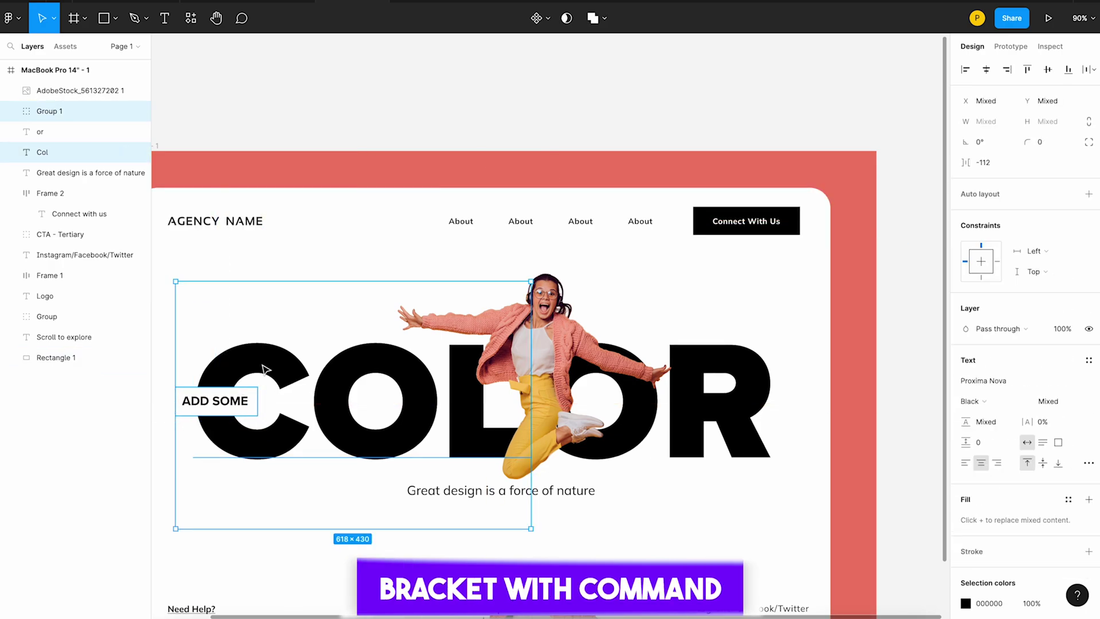
key("super+alt+bracketright")
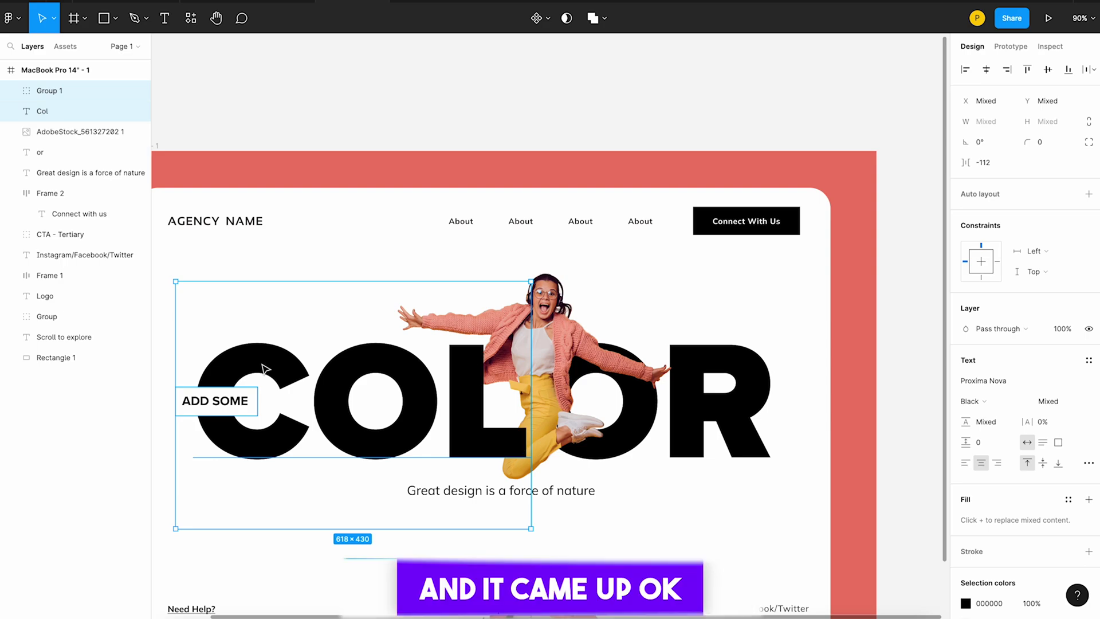
left_click(484, 94)
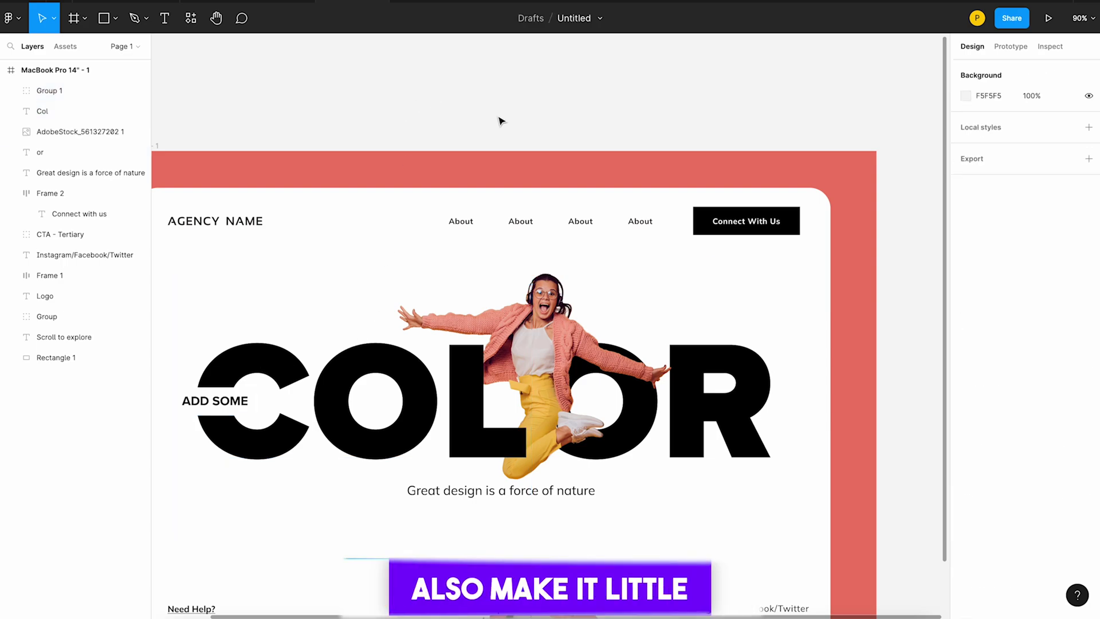
Step: Scale the image of the jumping woman down slightly to 576 × 384 around its centre
left_click(533, 323)
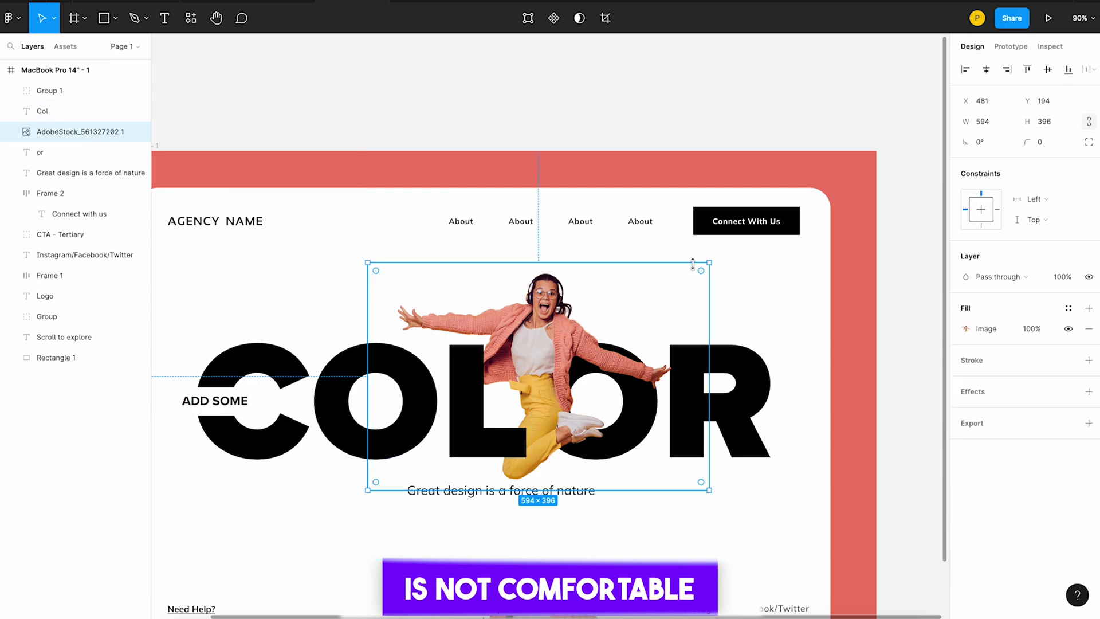
left_click_drag(693, 263, 694, 267)
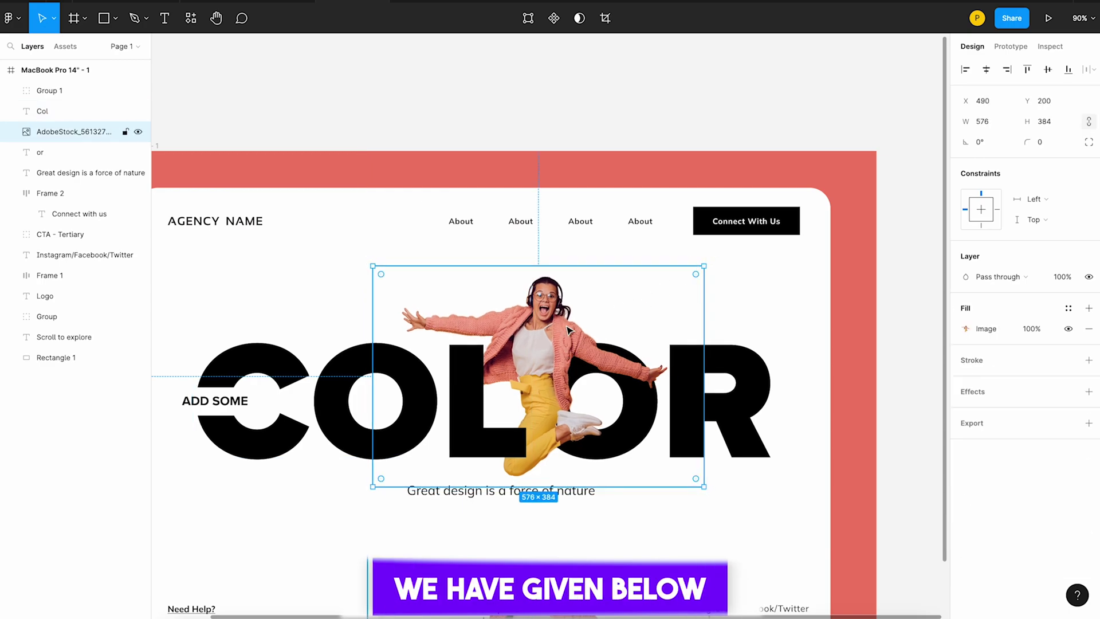
scroll(567, 330, "down", 5)
left_click(579, 192)
Step: Set the letter spacing of the "Great design is a force of nature" tagline to 30%
left_click(510, 427)
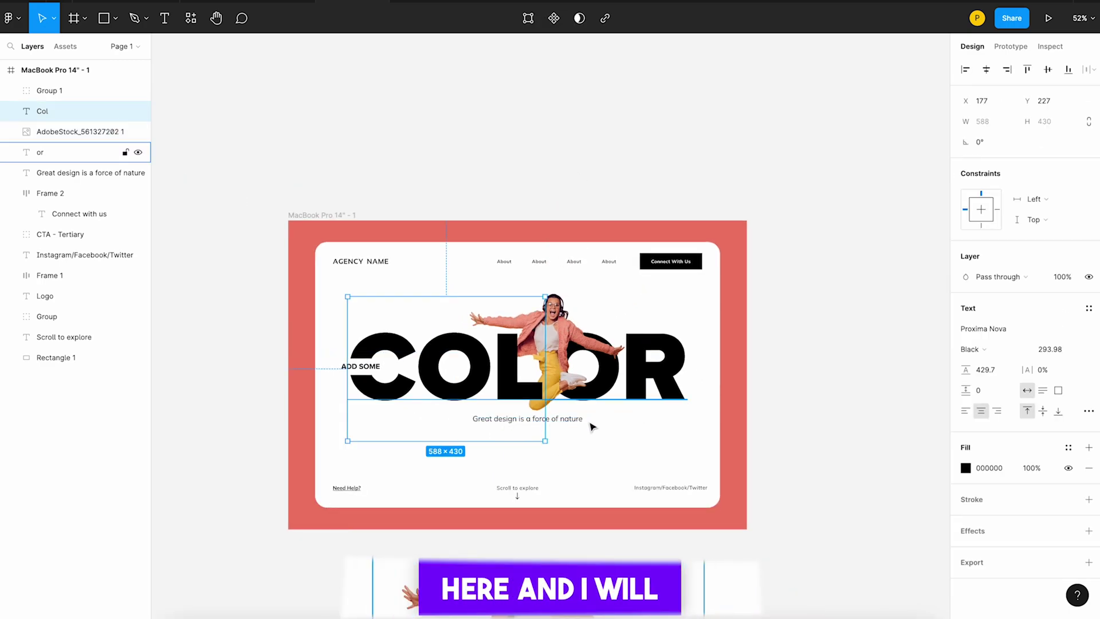
left_click(70, 173)
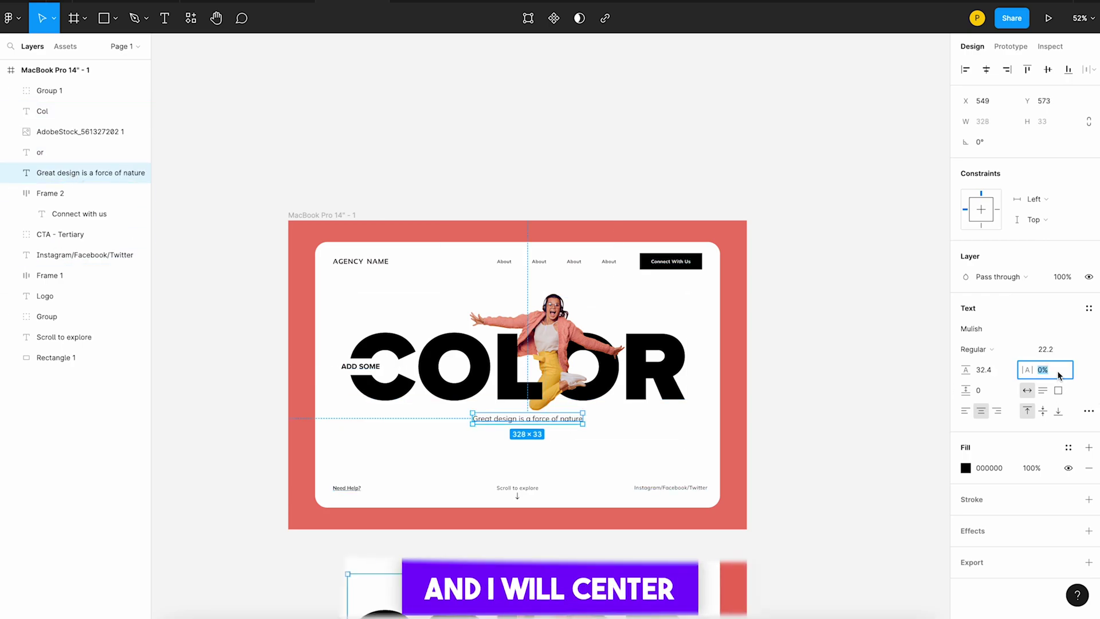
type("30")
key("Return")
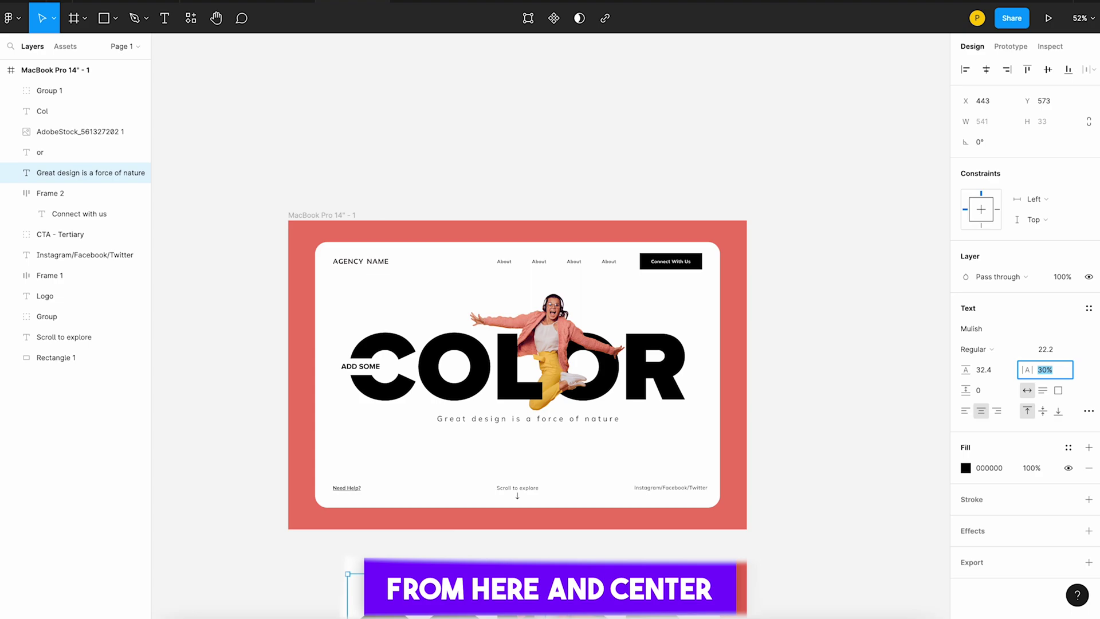
left_click(879, 473)
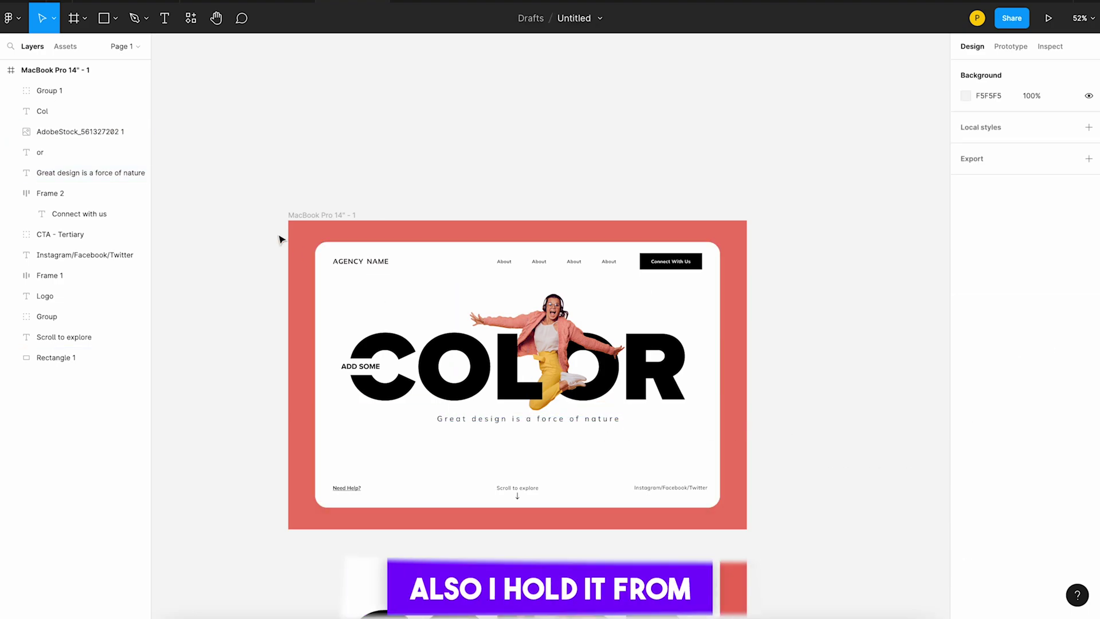
Step: Centre the "Great design is a force of nature" tagline horizontally in the frame and lower it to Y 603
left_click(63, 172)
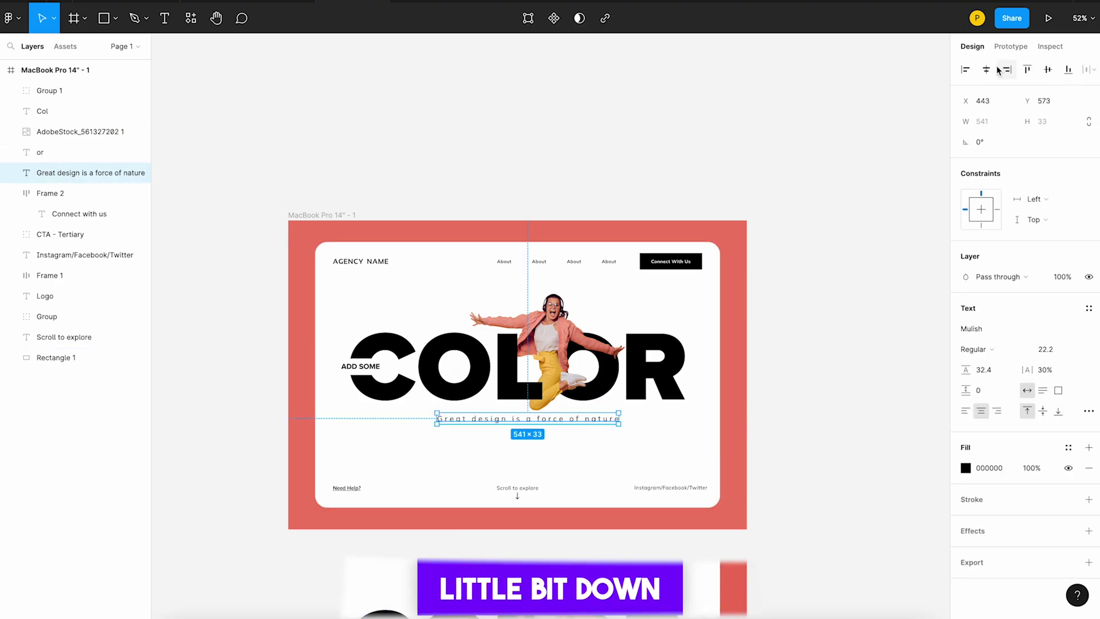
left_click(861, 343)
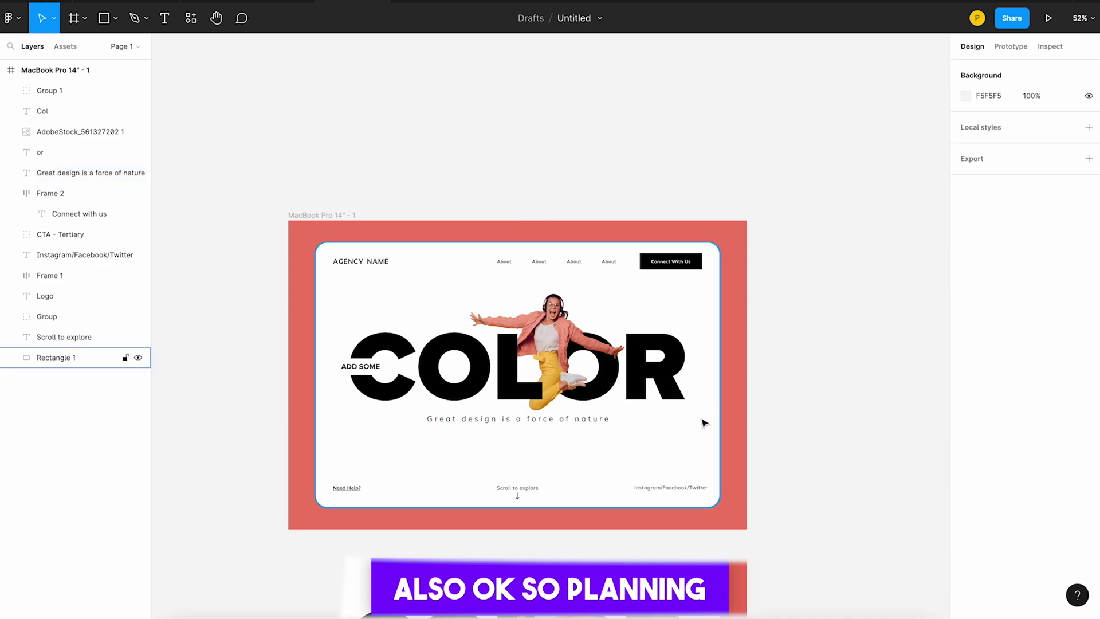
left_click(544, 431)
key("Escape")
left_click(115, 131)
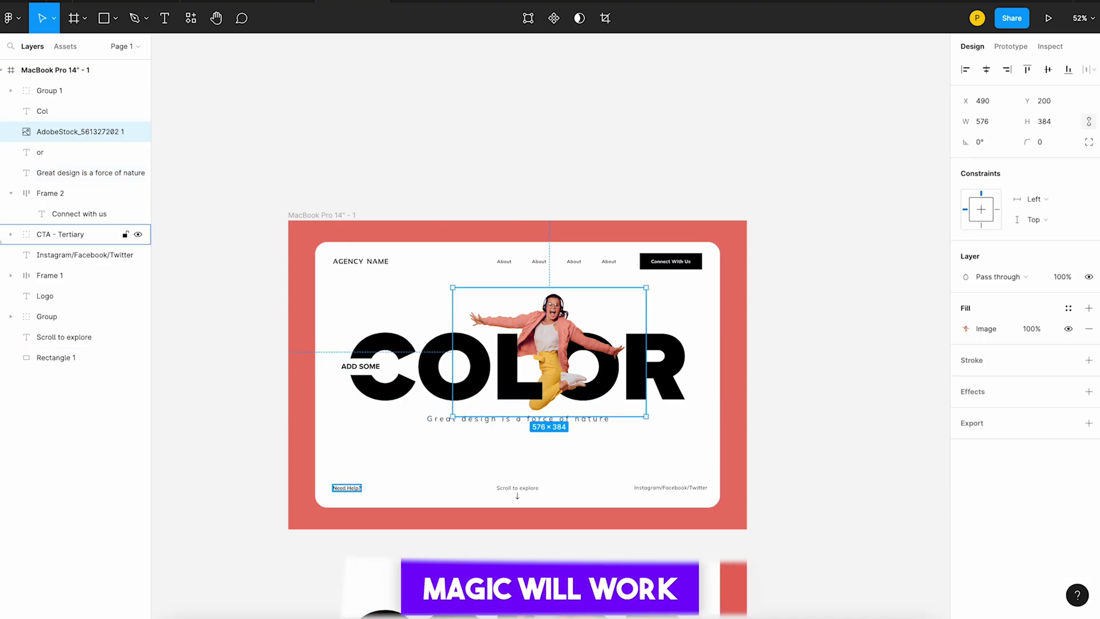
left_click(107, 179)
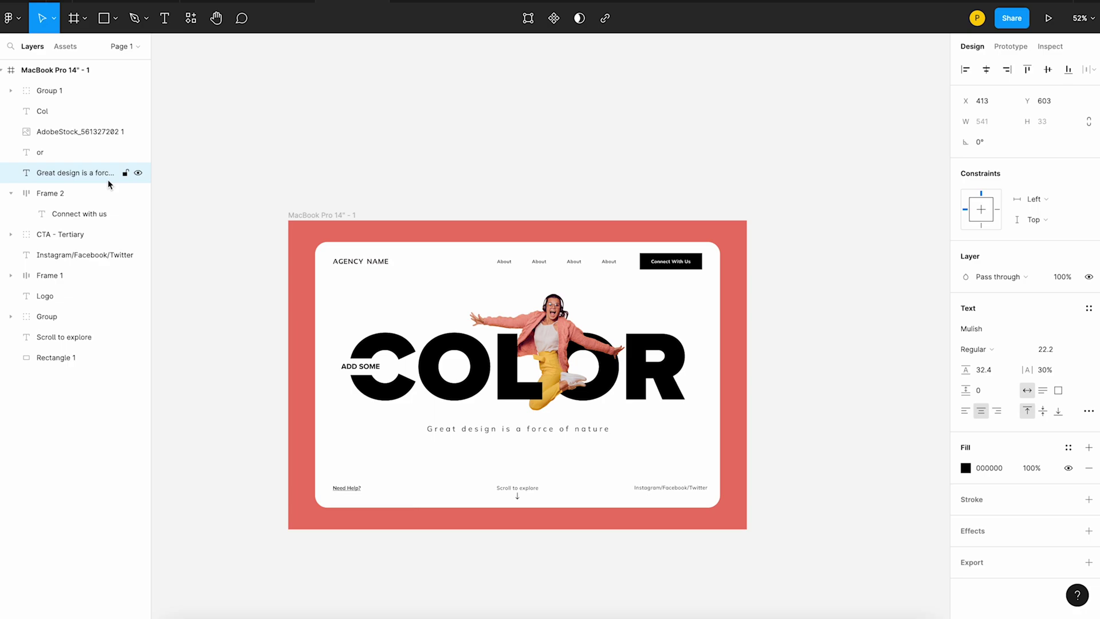
left_click(838, 263)
scroll(643, 385, "up", 3)
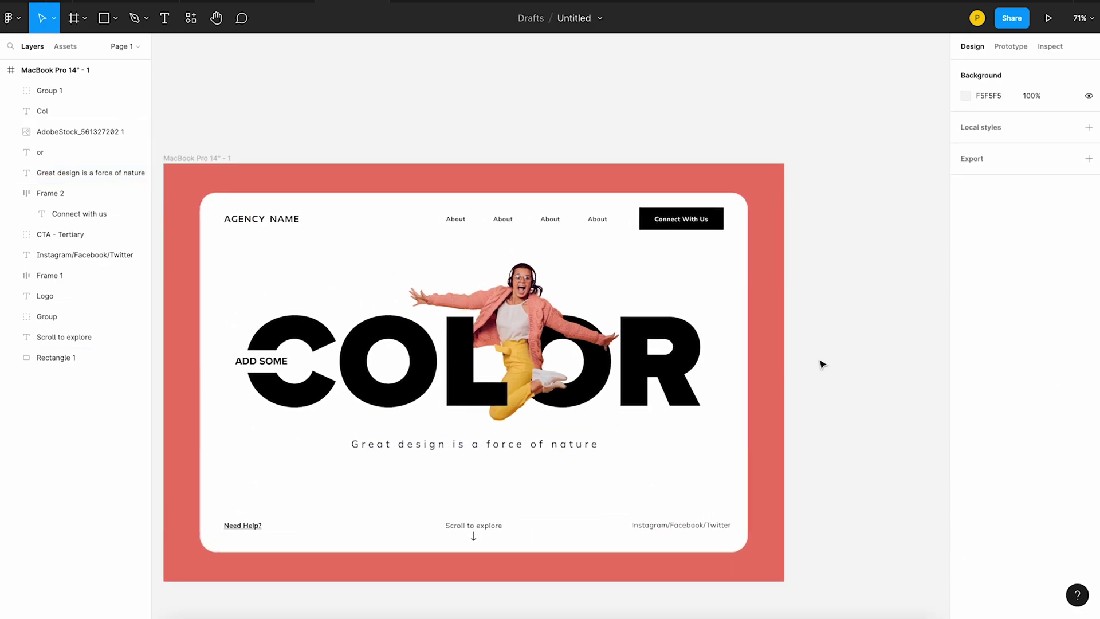
Step: Change the fill type of the COL text from solid to video
left_click(382, 330)
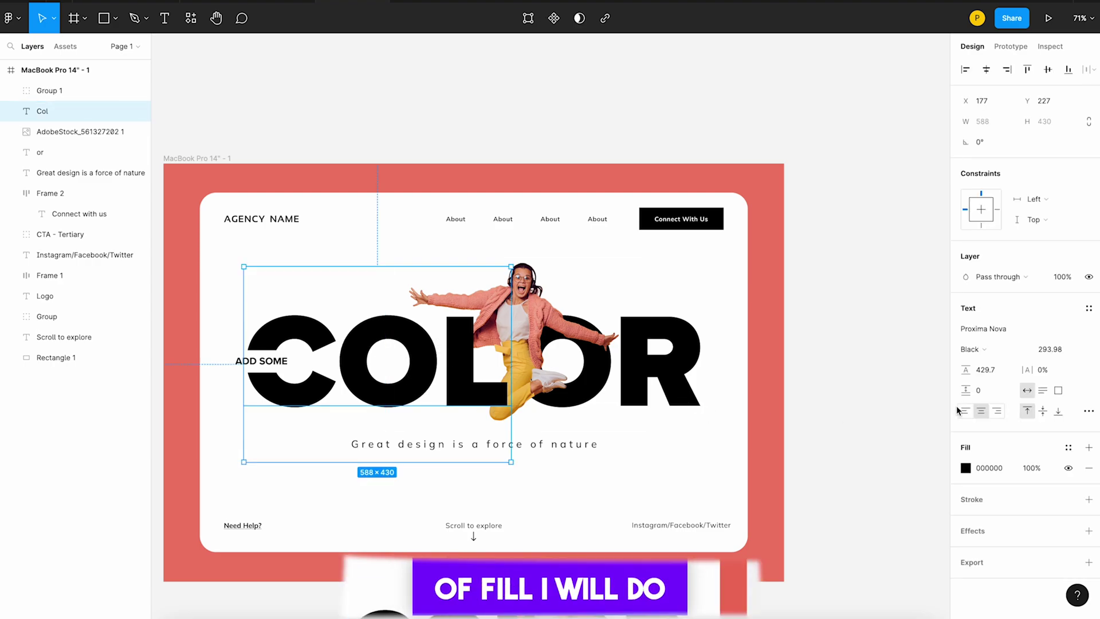
left_click(965, 467)
left_click(829, 289)
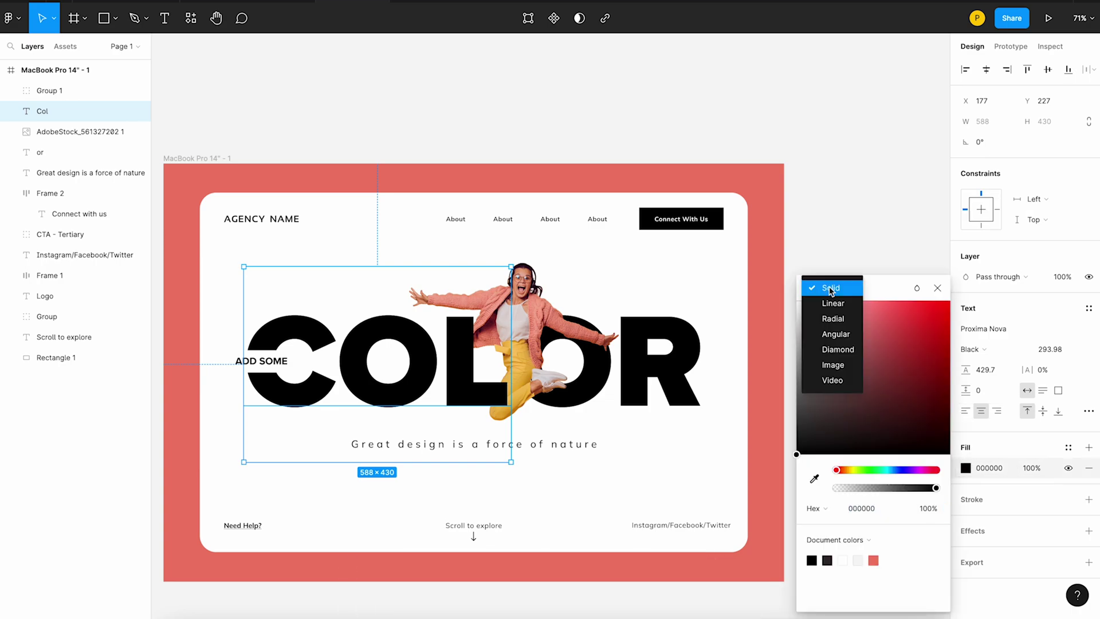
left_click(835, 381)
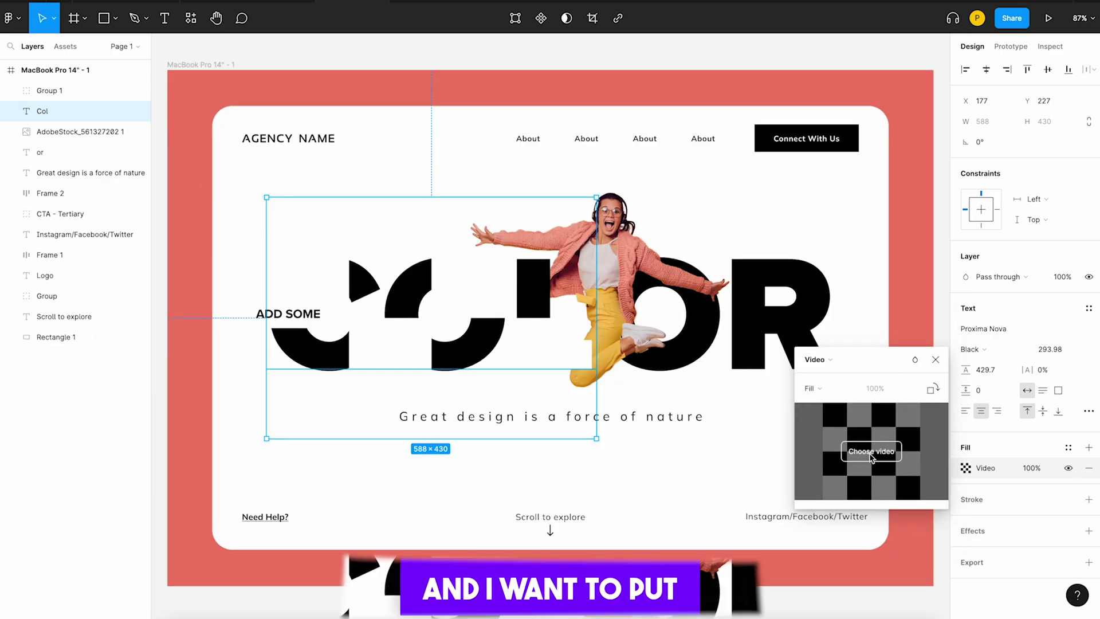
left_click(870, 452)
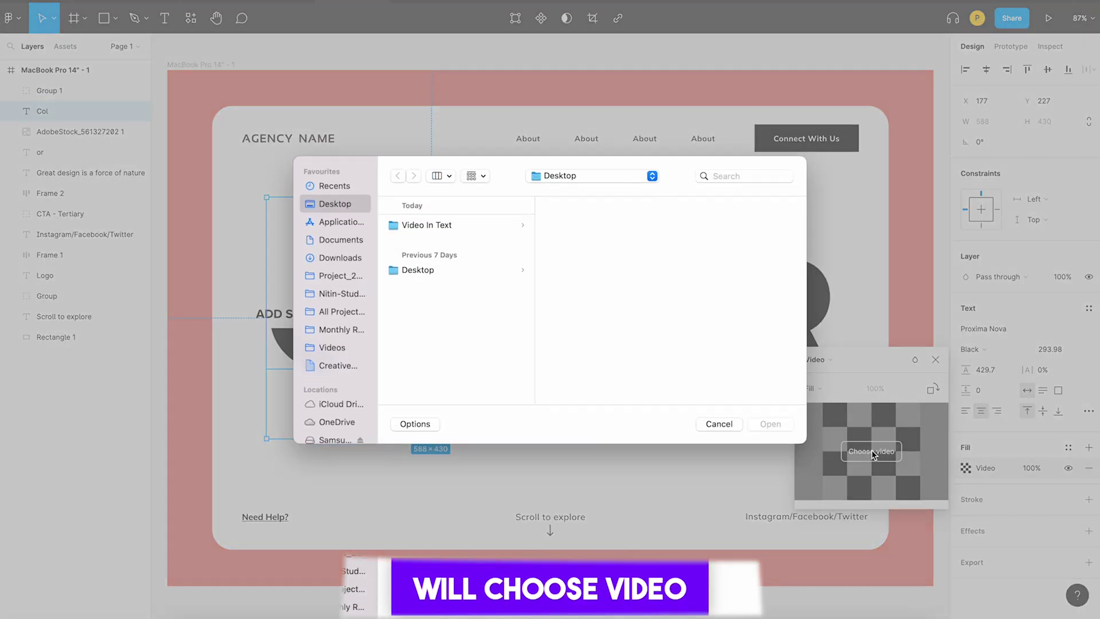
left_click(430, 225)
left_click(602, 238)
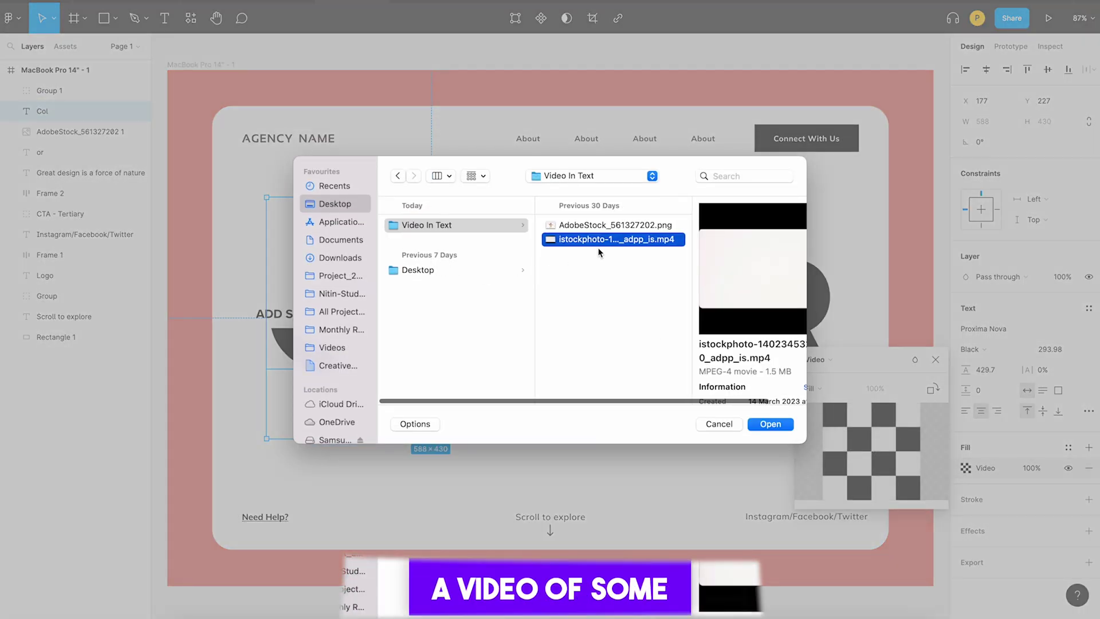
key("space")
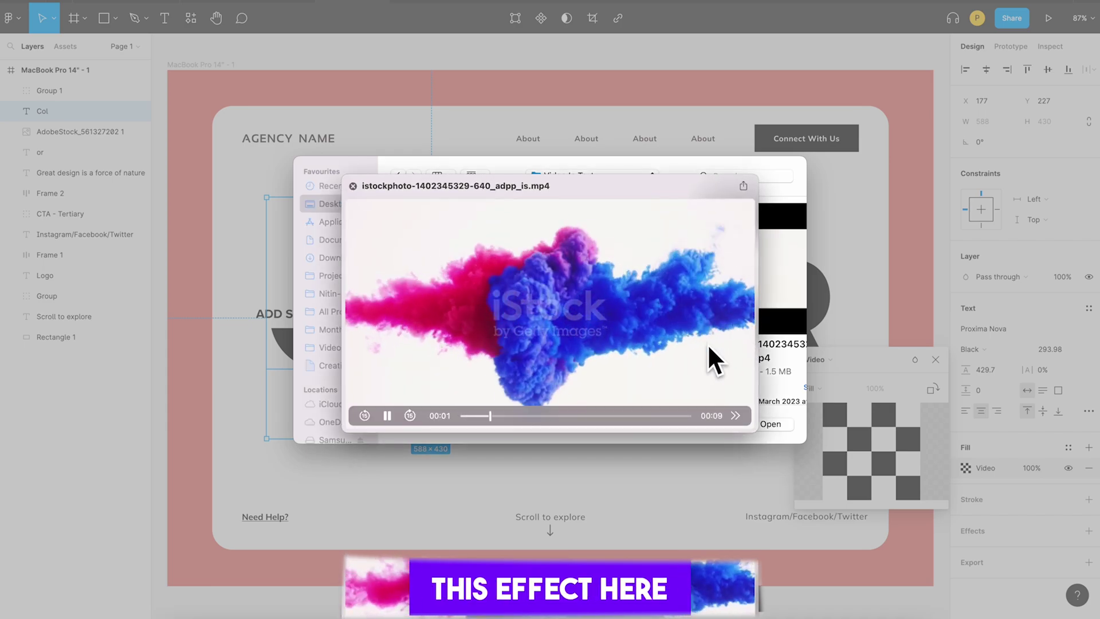
key("space")
double_click(583, 240)
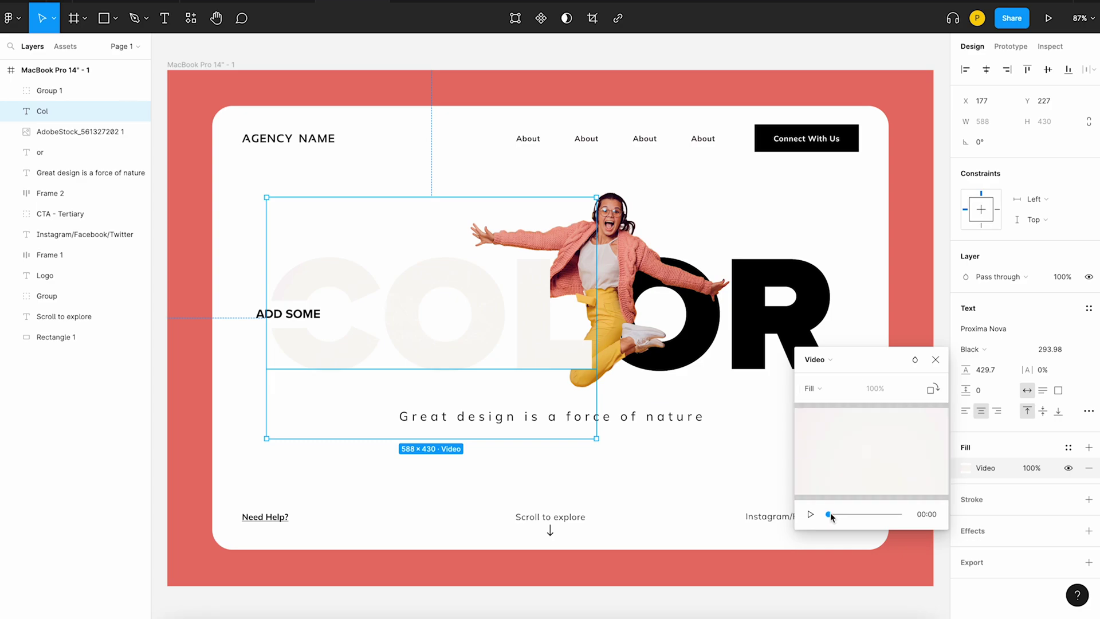
mouse_move(830, 514)
left_mouse_down()
mouse_move(878, 513)
mouse_move(841, 510)
left_mouse_up()
left_click(69, 152)
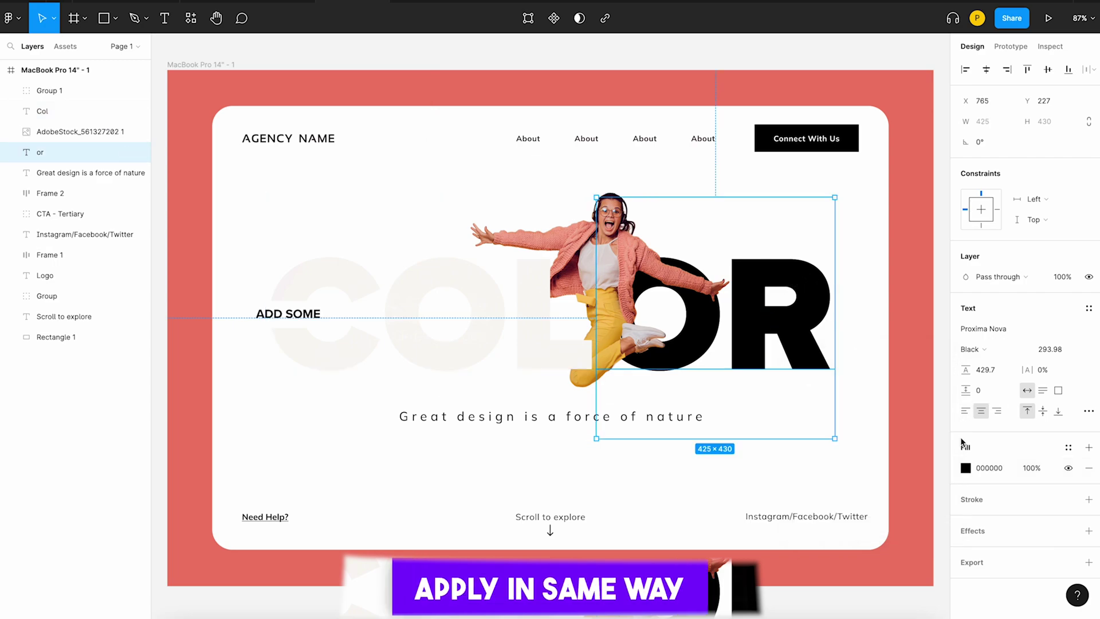
left_click(966, 468)
left_click(828, 289)
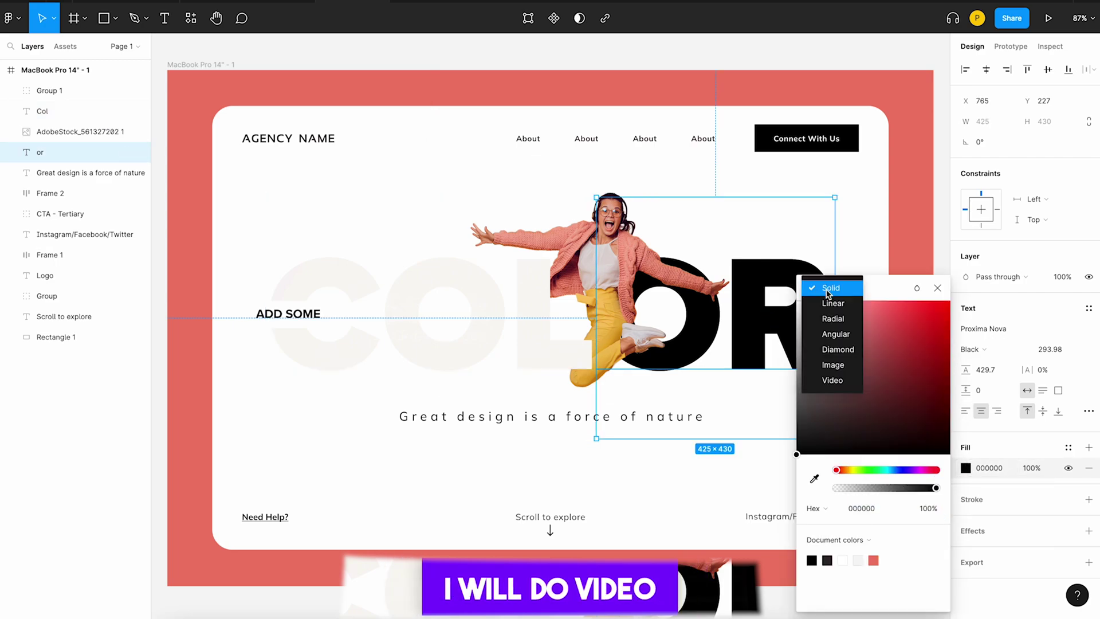
left_click(833, 380)
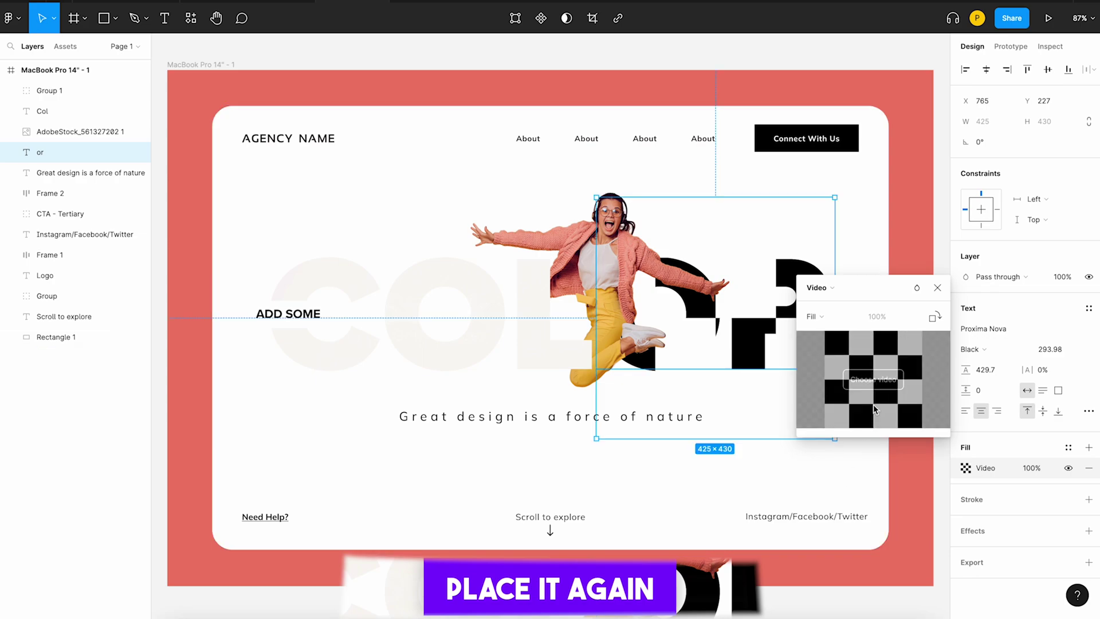
left_click(862, 378)
double_click(415, 240)
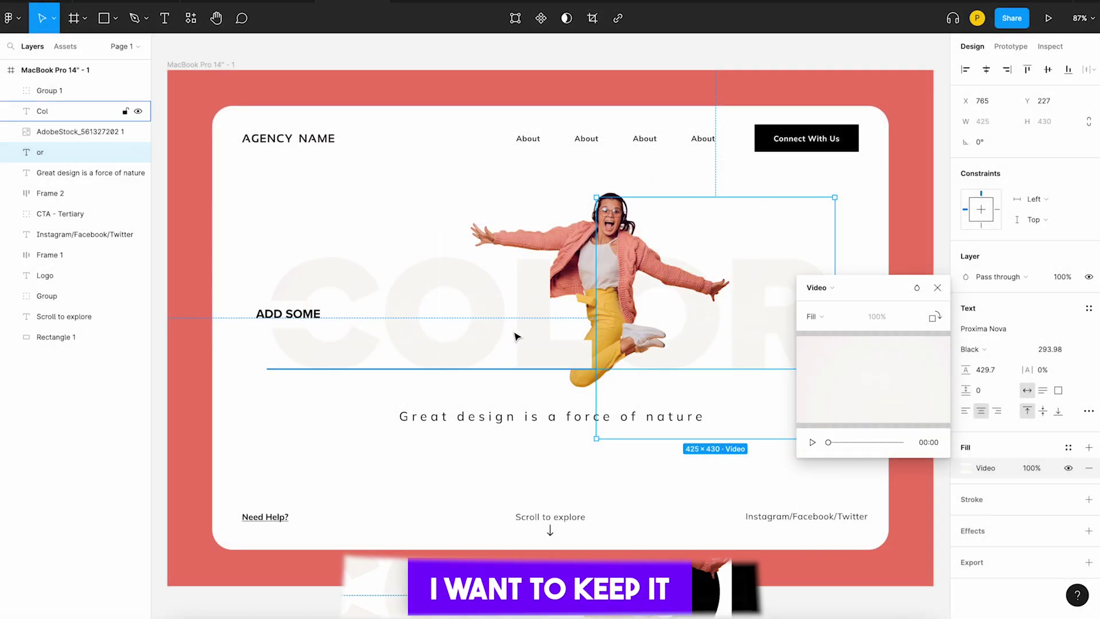
scroll(491, 314, "right", 3)
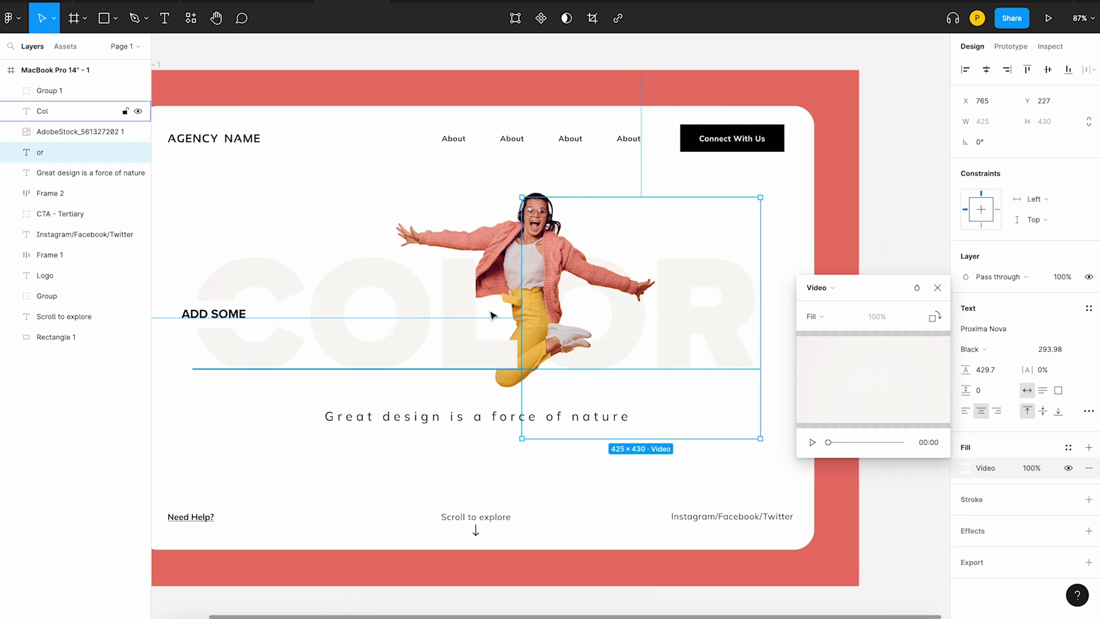
left_click(938, 288)
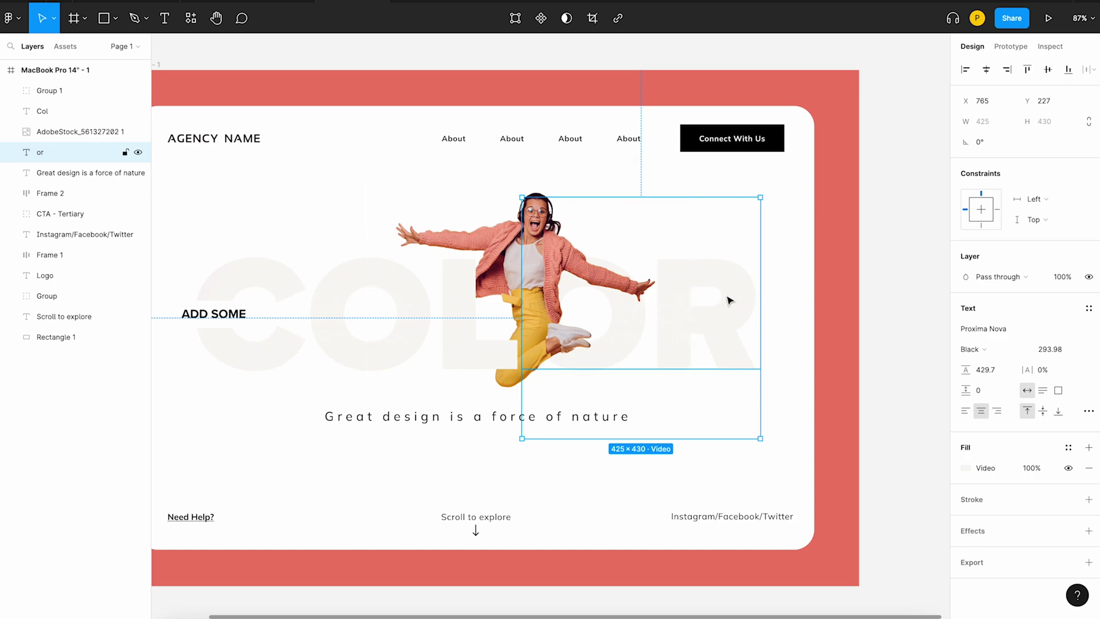
Step: Check the prototype video settings, including autoplay, of the video-filled COL text
left_click(1010, 45)
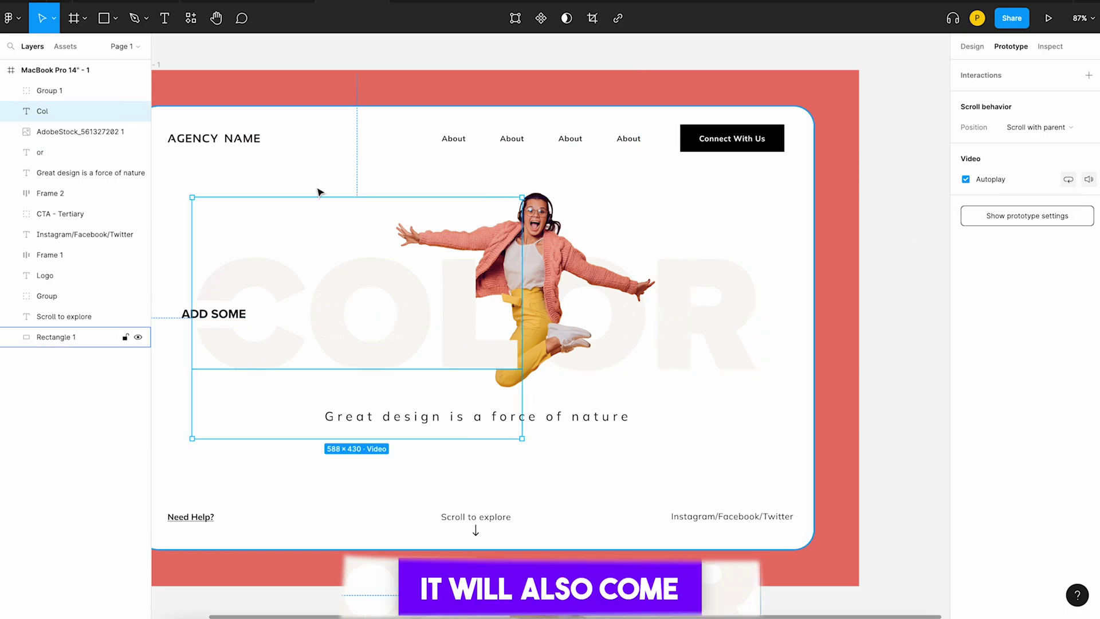
left_click(897, 266)
Step: Duplicate the image of the jumping woman onto the empty canvas beside the frame
left_click(534, 255)
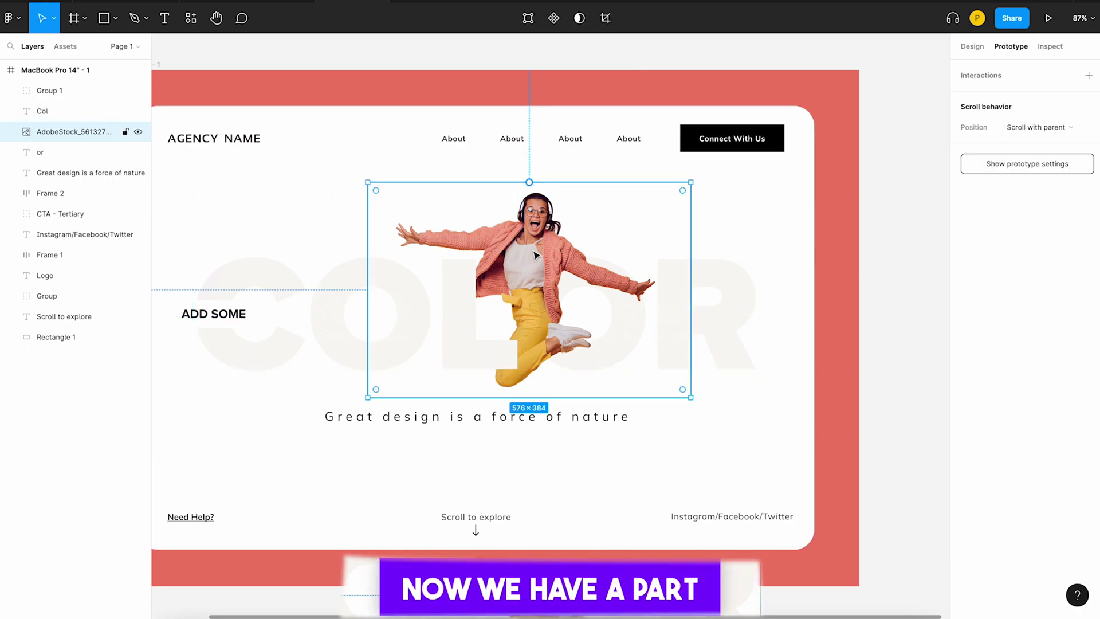
scroll(537, 254, "down", 5)
scroll(541, 253, "up", 3)
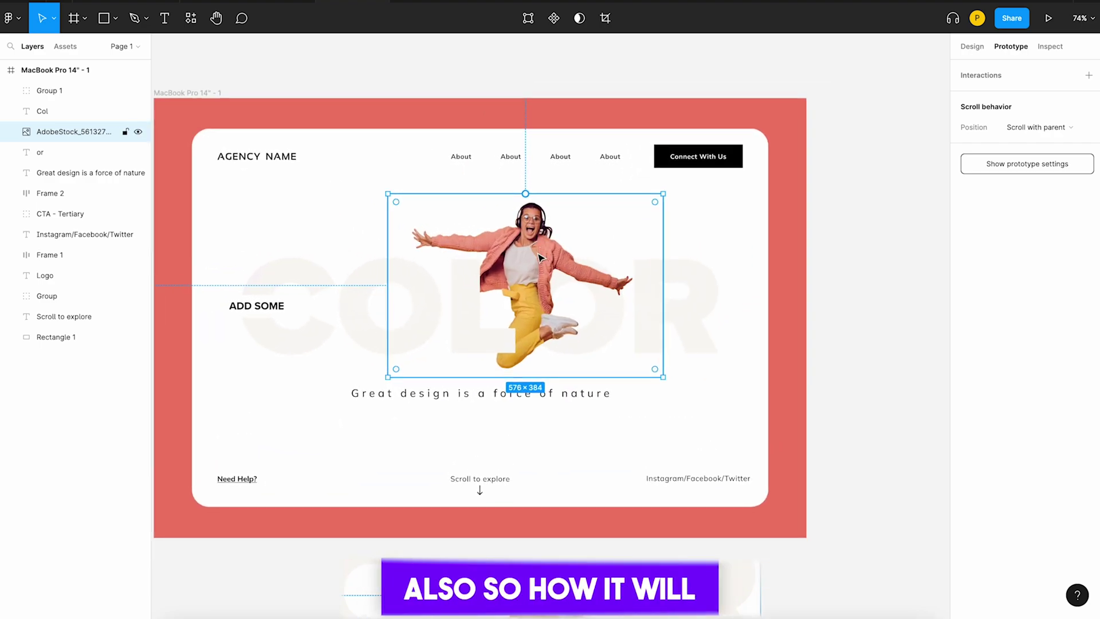
left_click_drag(539, 258, 809, 249)
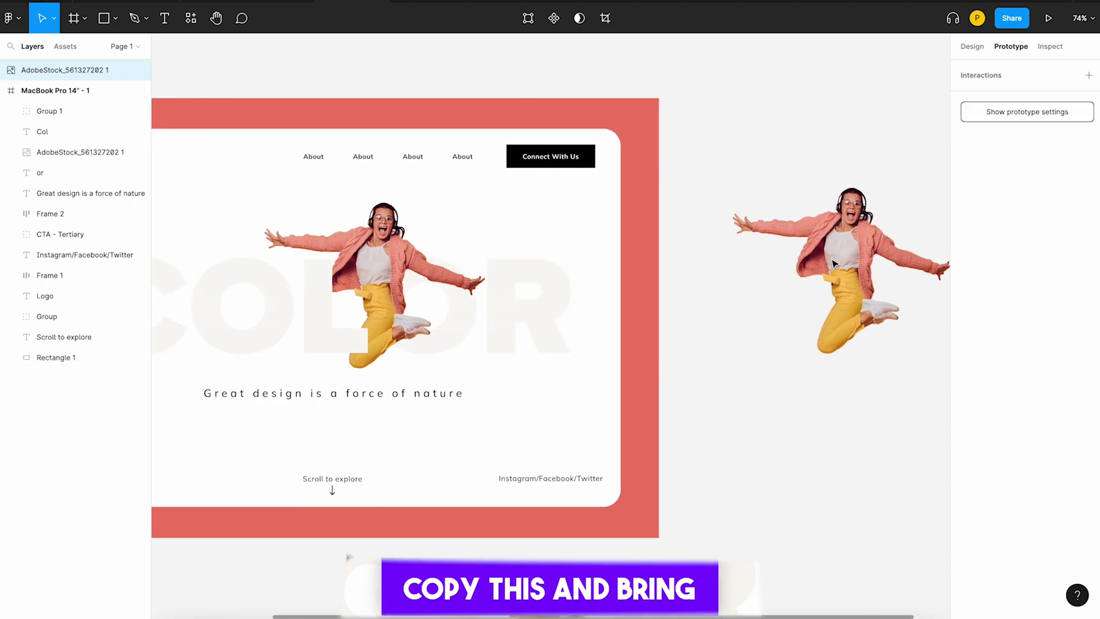
Step: Turn the duplicated image of the woman into a component and add a second variant to it
left_click(553, 18)
scroll(642, 177, "right", 5)
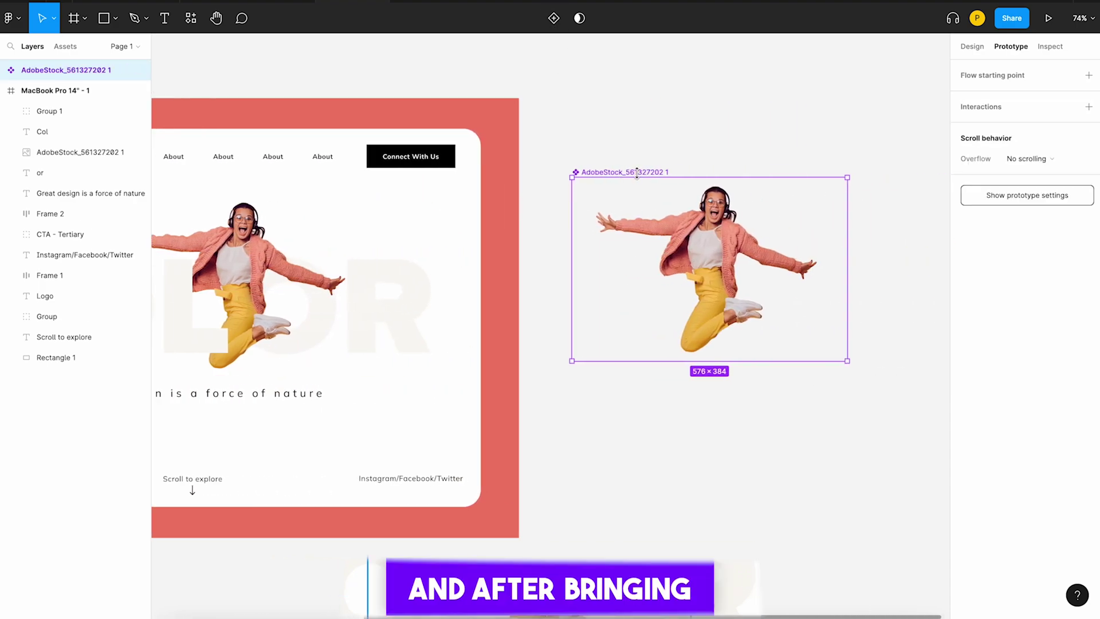
left_click(553, 18)
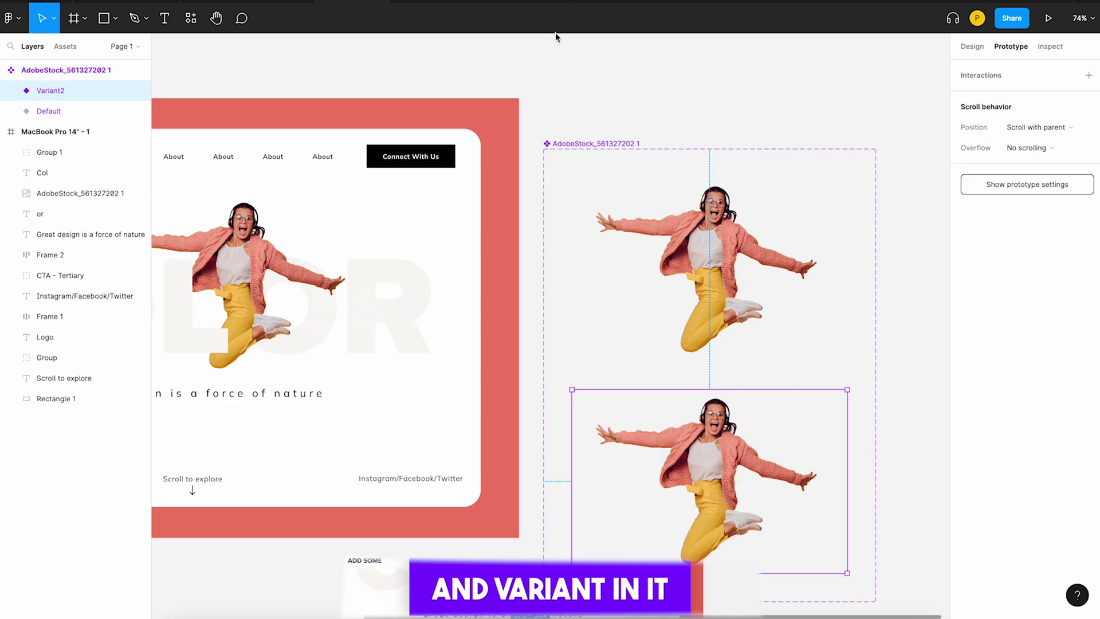
Step: Link the Default variant to Variant2 with a Change to interaction triggered after an 800 ms delay, using Smart animate
left_click(712, 288)
left_click(719, 404)
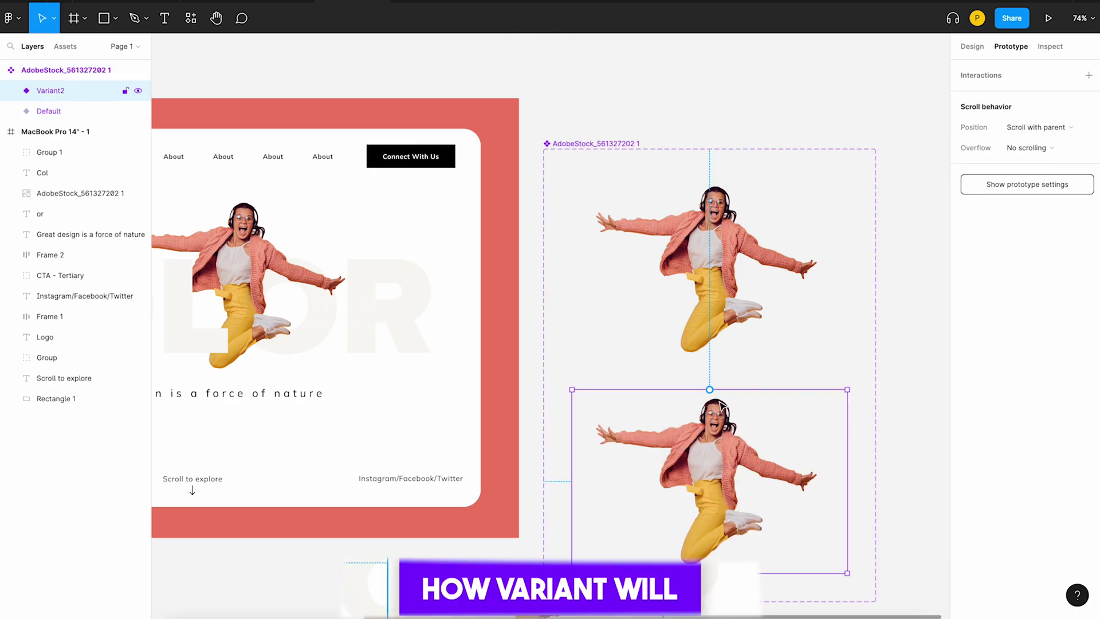
left_click(722, 324)
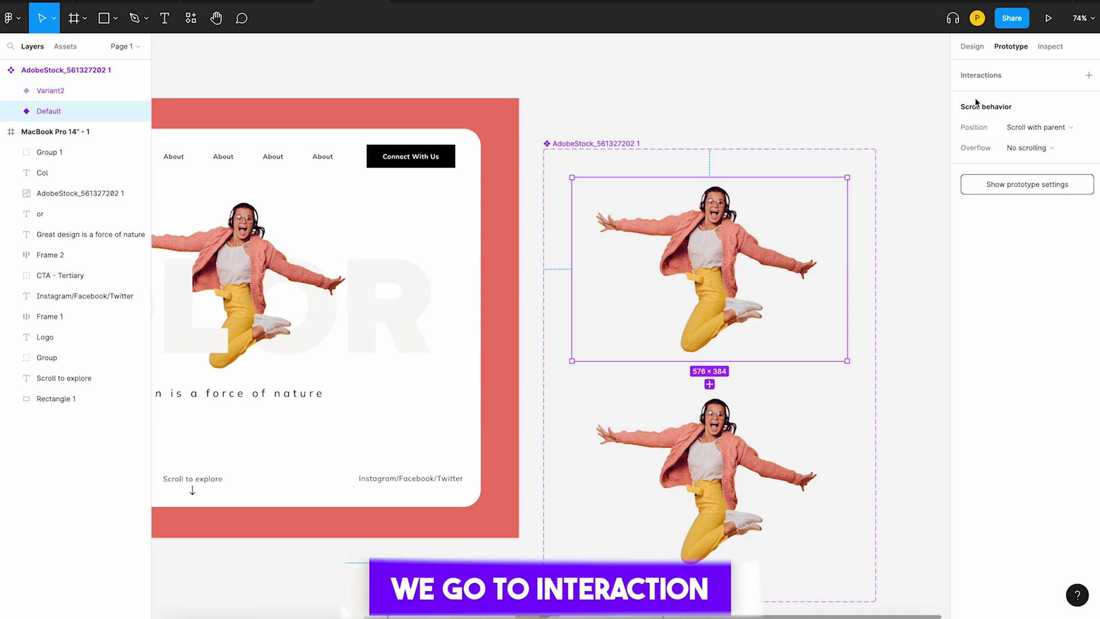
scroll(744, 355, "up", 5, "ctrl")
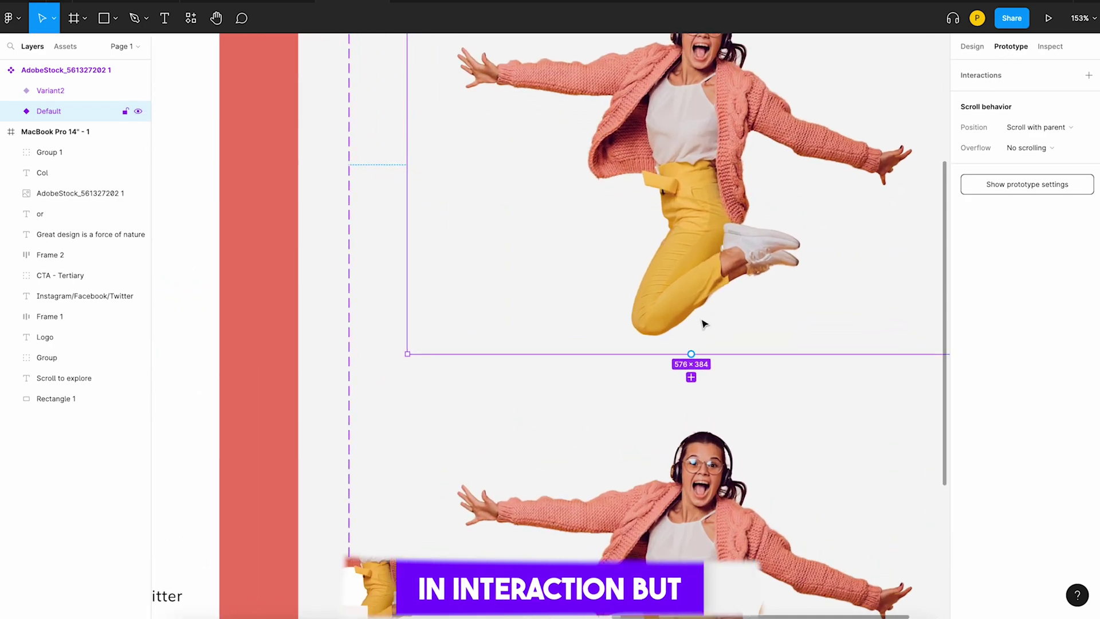
left_click_drag(691, 354, 694, 425)
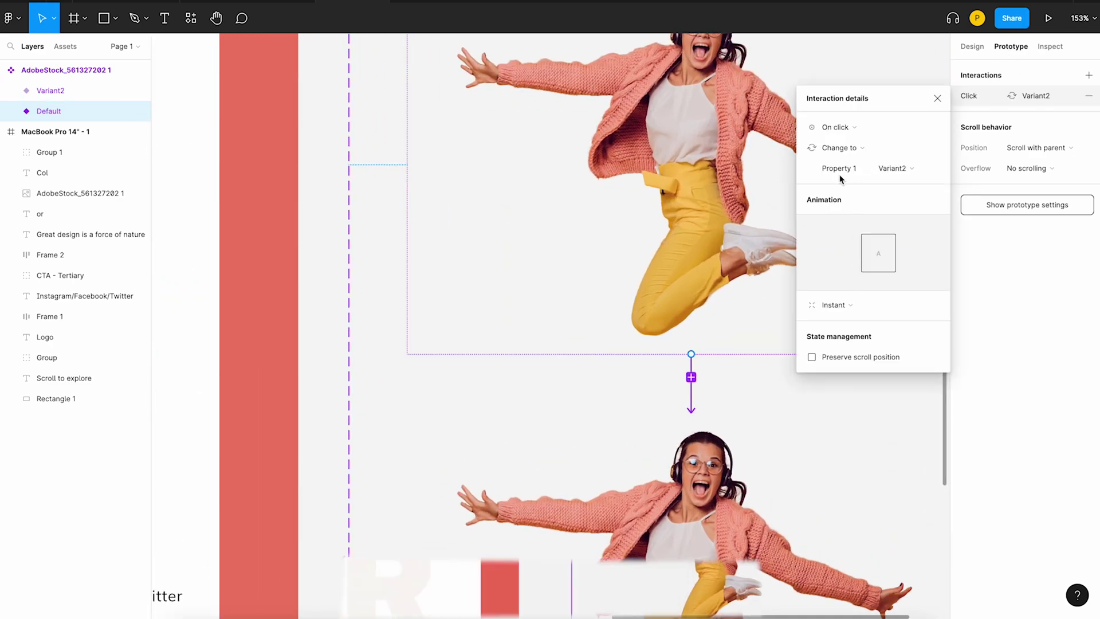
left_click(836, 128)
left_click(846, 289)
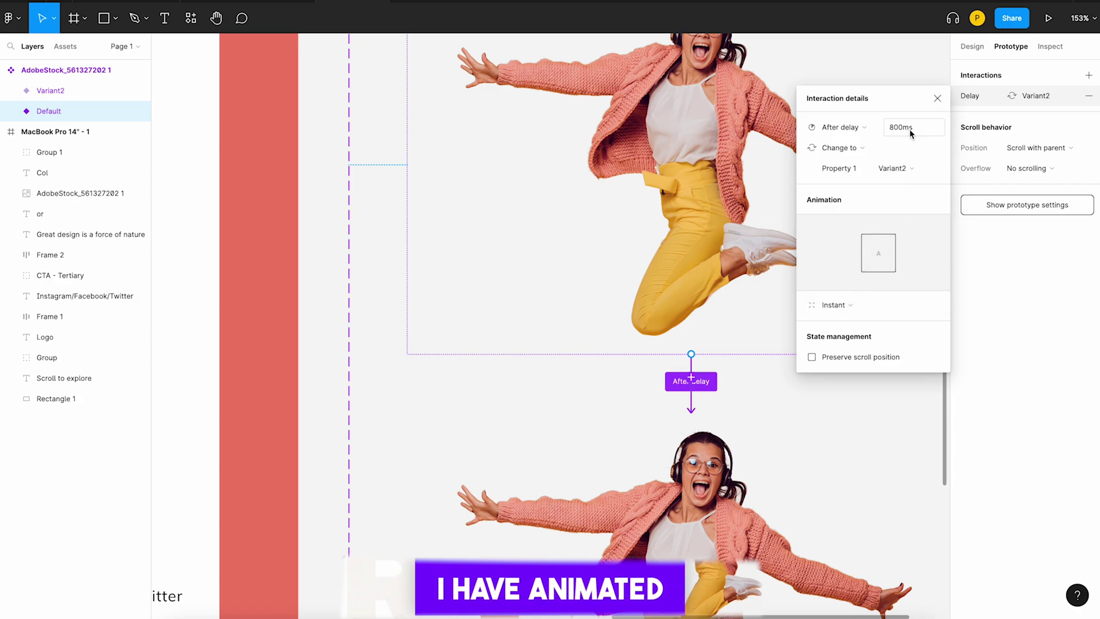
left_click(852, 306)
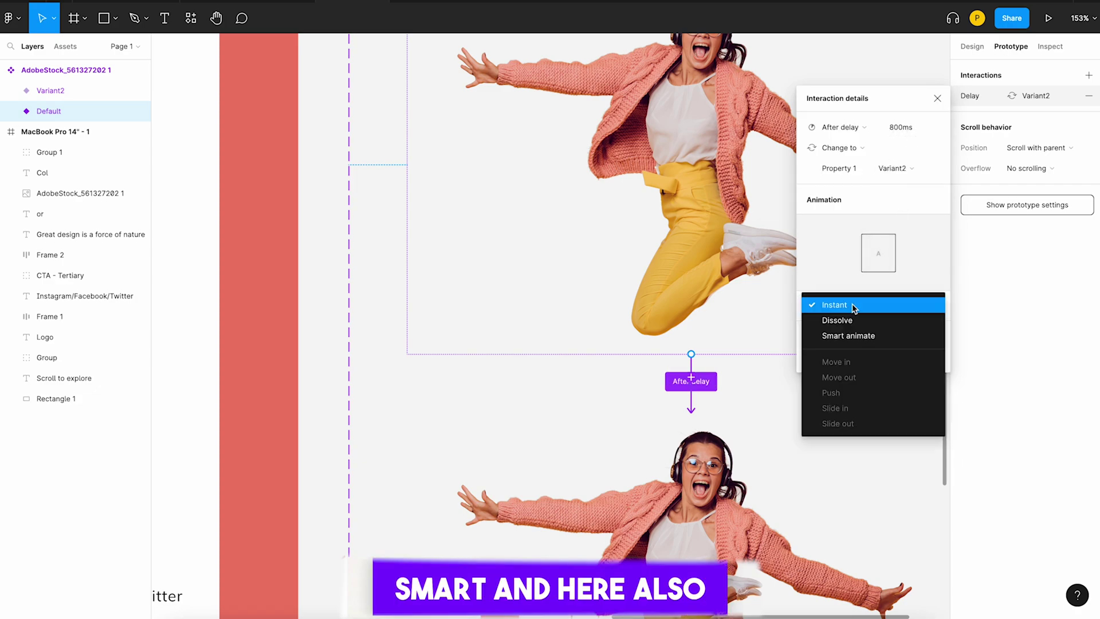
left_click(839, 336)
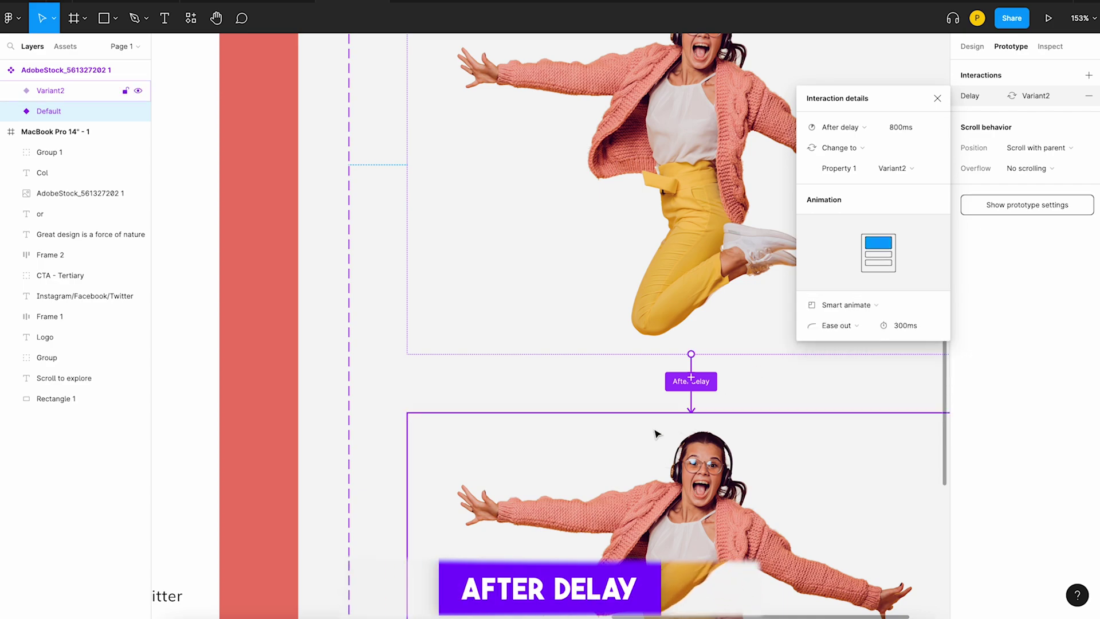
Step: Link Variant2 back to the Default variant with a Smart animate interaction triggered after an 800 ms delay
left_click(636, 446)
scroll(636, 447, "down", 4)
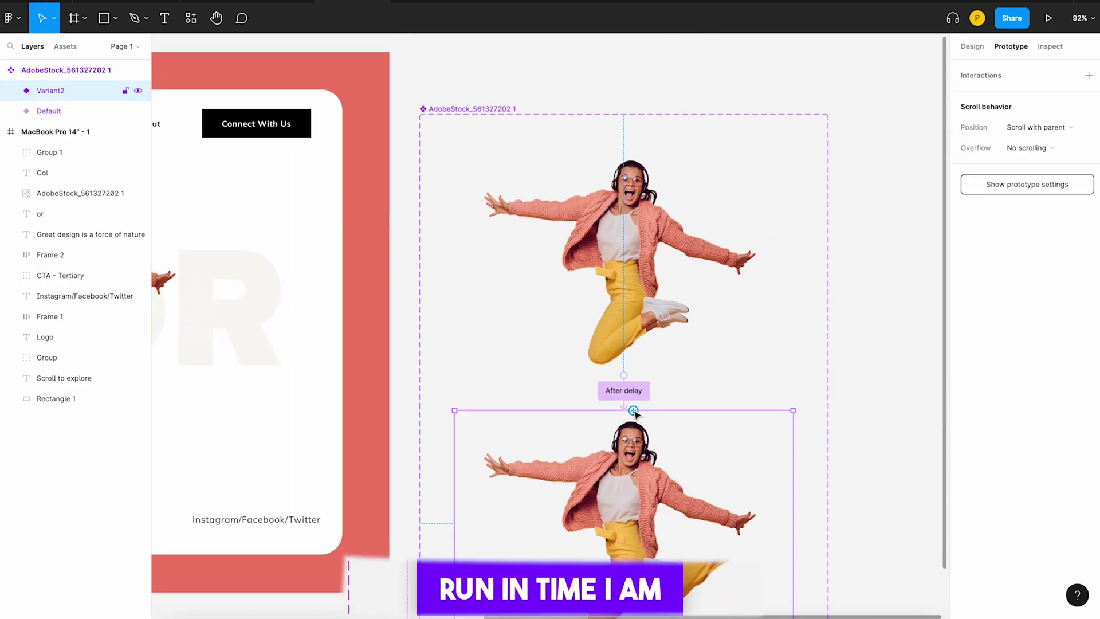
left_click_drag(634, 412, 670, 312)
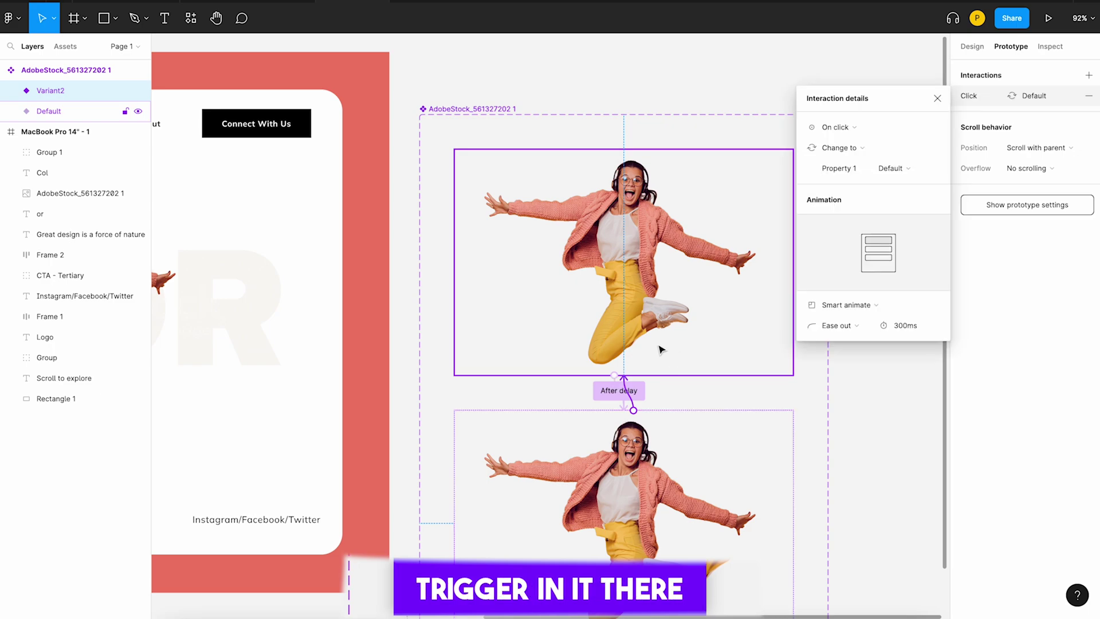
left_click(856, 123)
left_click(835, 285)
scroll(630, 478, "right", 1)
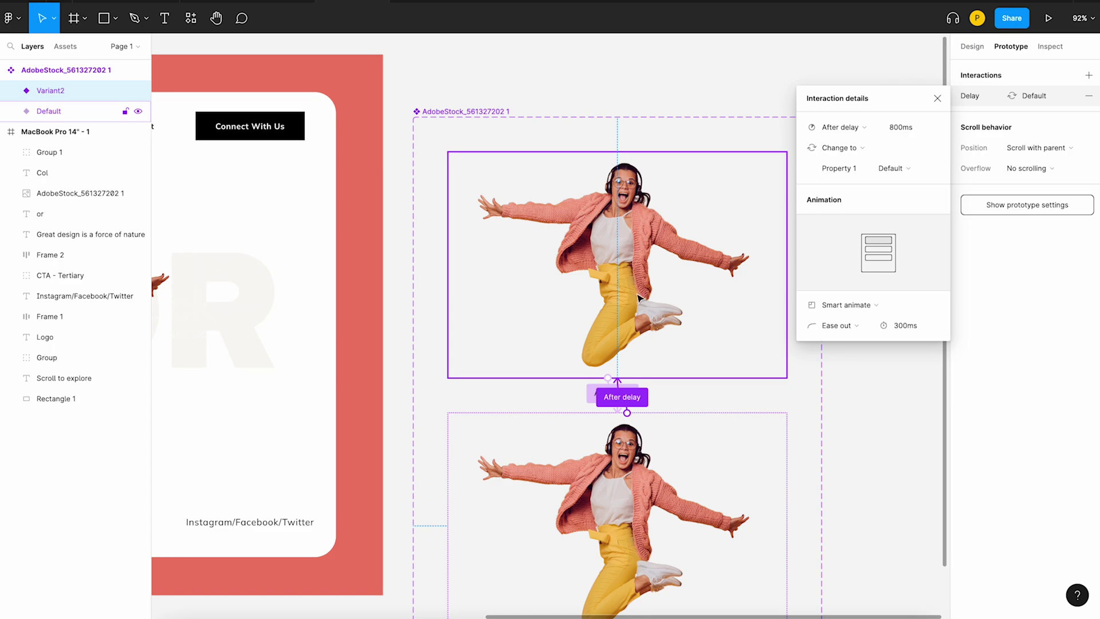
scroll(637, 297, "down", 4)
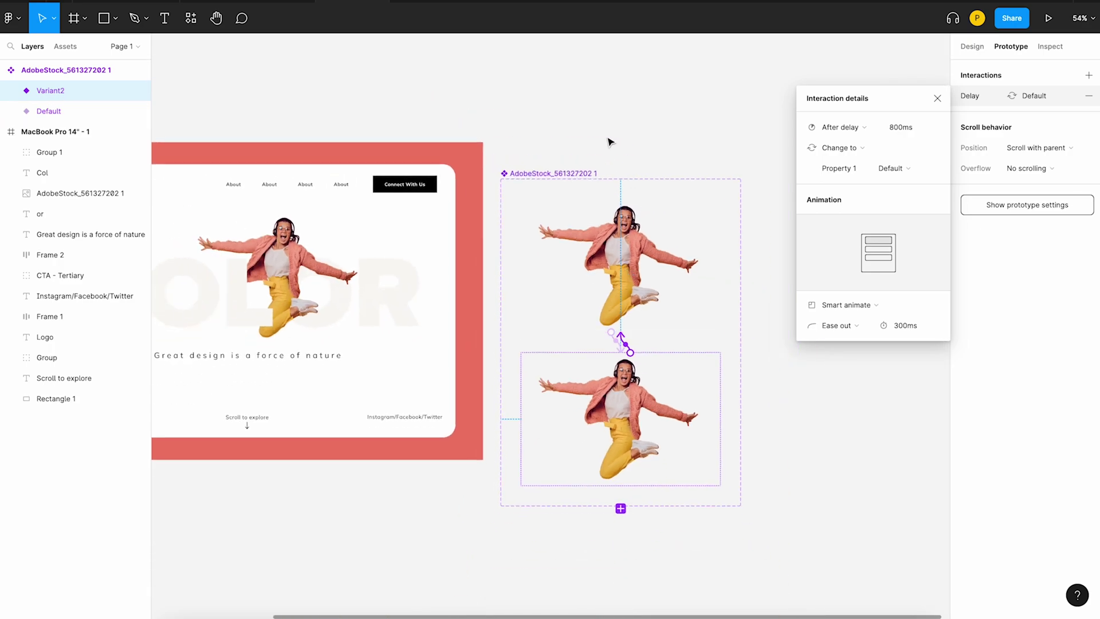
left_click(609, 139)
Step: Enlarge Variant2 of the jumping woman to about 626 × 417
left_click(638, 401)
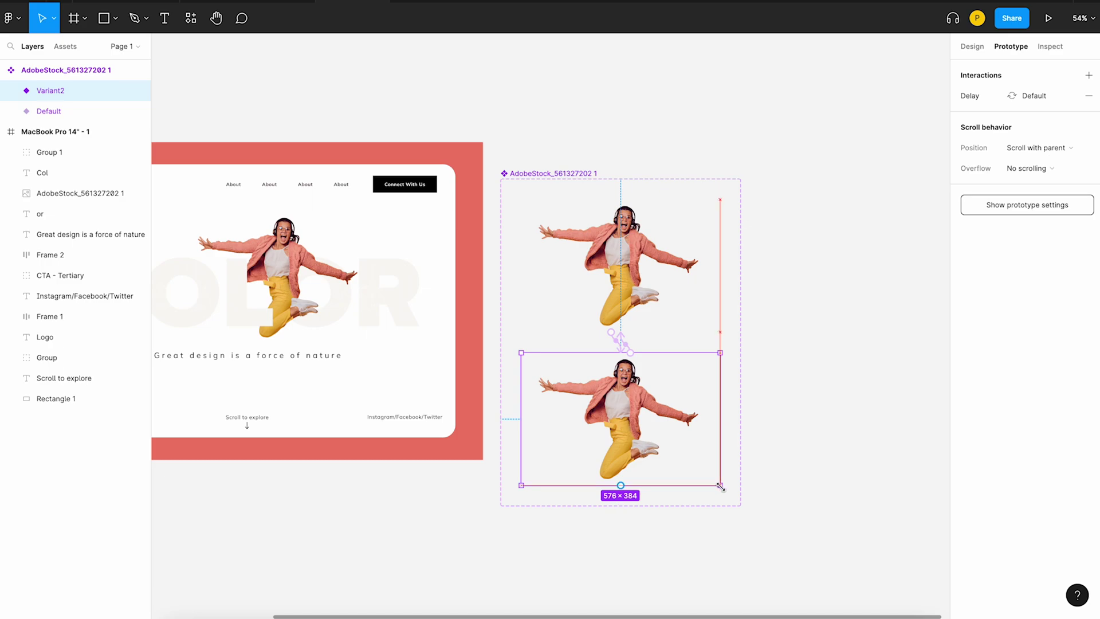
left_click_drag(720, 486, 736, 498)
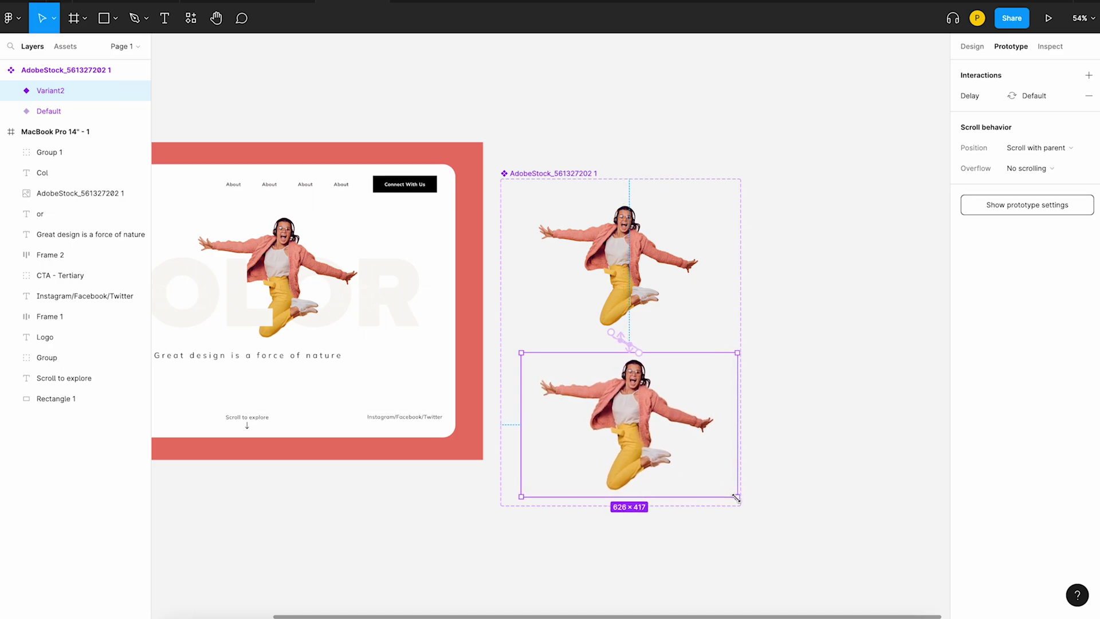
left_click(811, 420)
Step: Place an instance of the jumping woman component from the local components on the landing page, beside the original image's head
scroll(572, 145, "left", 2)
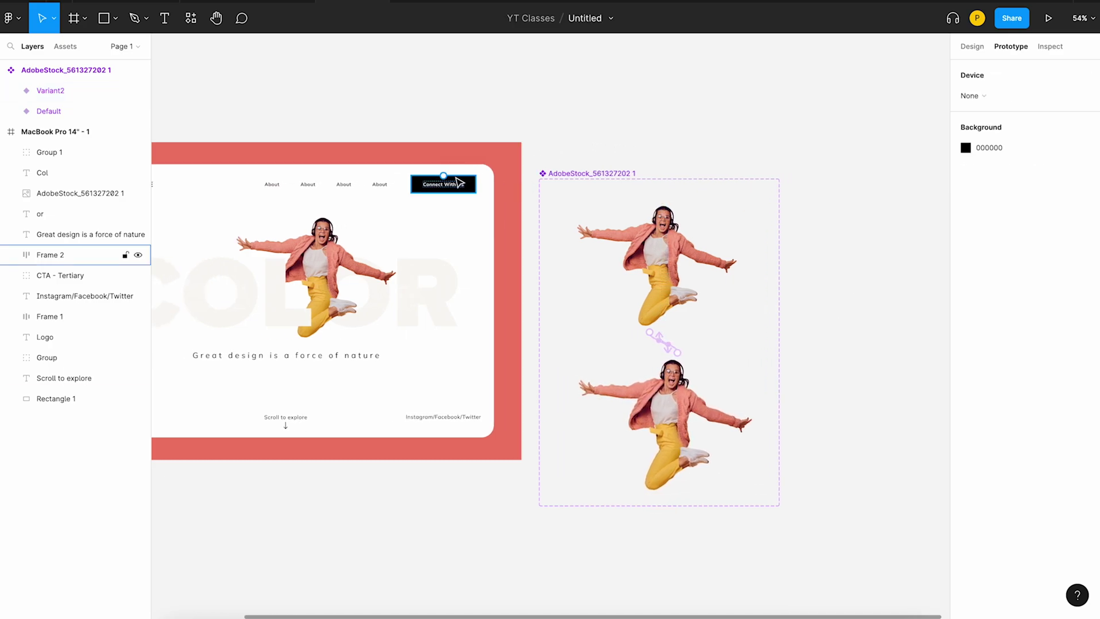
scroll(458, 182, "down", 3)
left_click(63, 48)
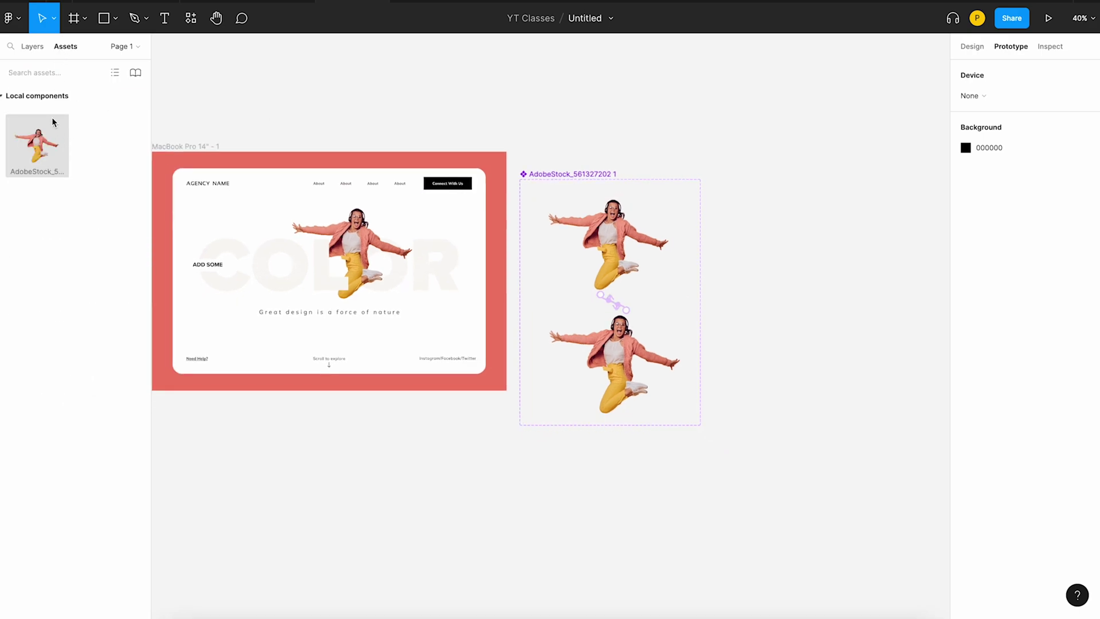
left_click_drag(340, 188, 275, 267)
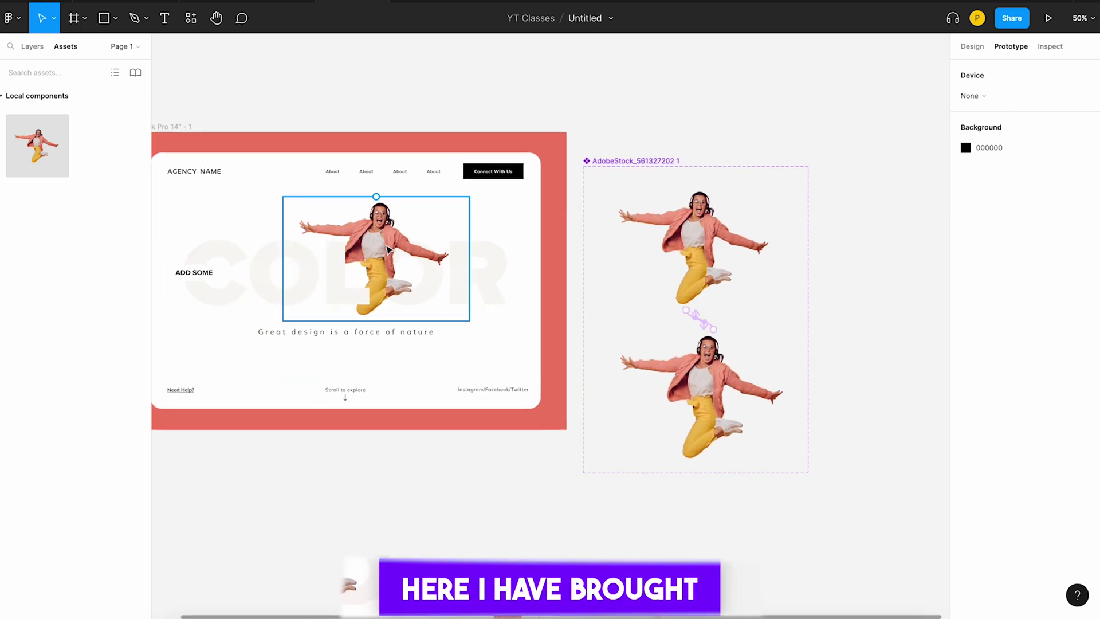
left_click(388, 250)
key("ctrl+d")
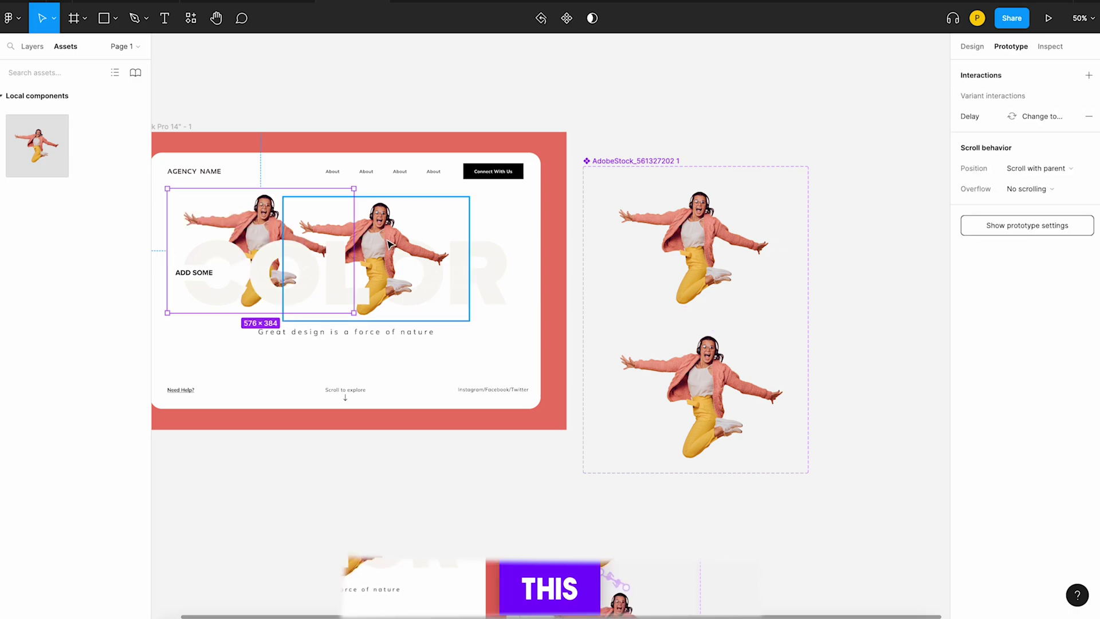
scroll(283, 228, "up", 5)
left_click_drag(337, 225, 482, 225)
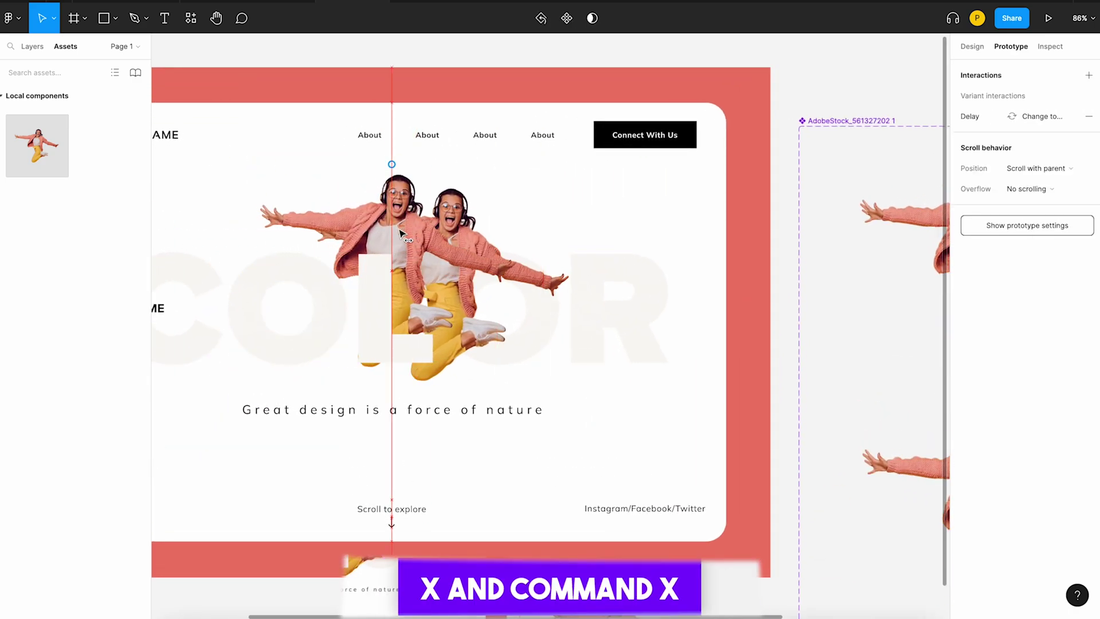
Step: Delete the original image of the woman and move the component instance over the L and second O of COLOR
left_click(566, 288)
key("Delete")
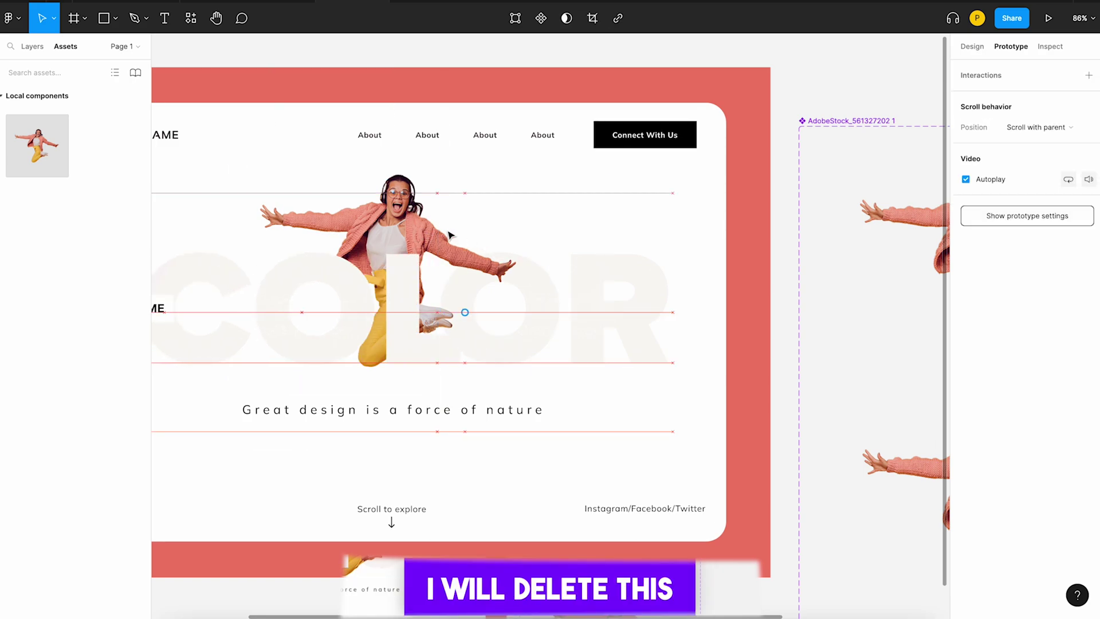
left_click(408, 195)
left_click_drag(409, 195, 445, 194)
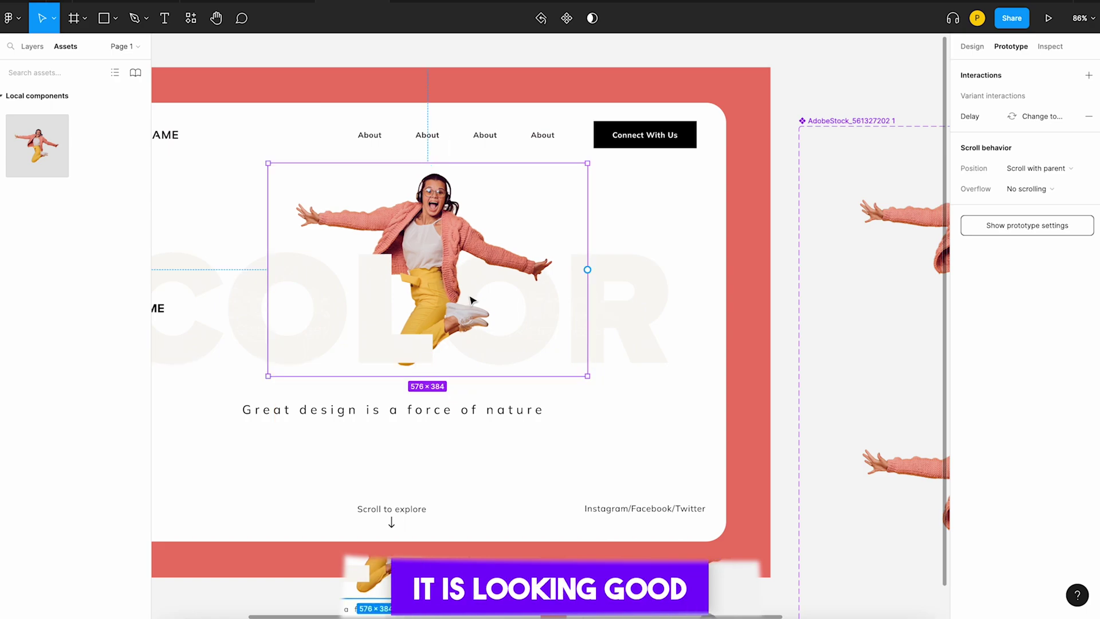
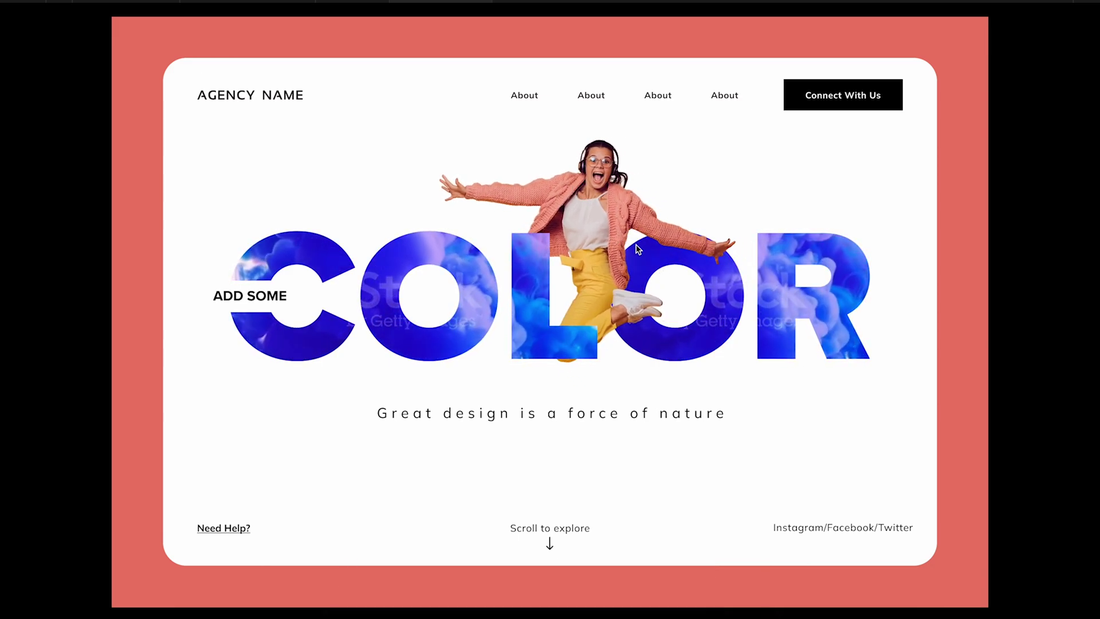
Step: Return from the prototype preview to the design file and set the delay of the Variant2-to-Default interaction to 1 ms
left_click(341, 2)
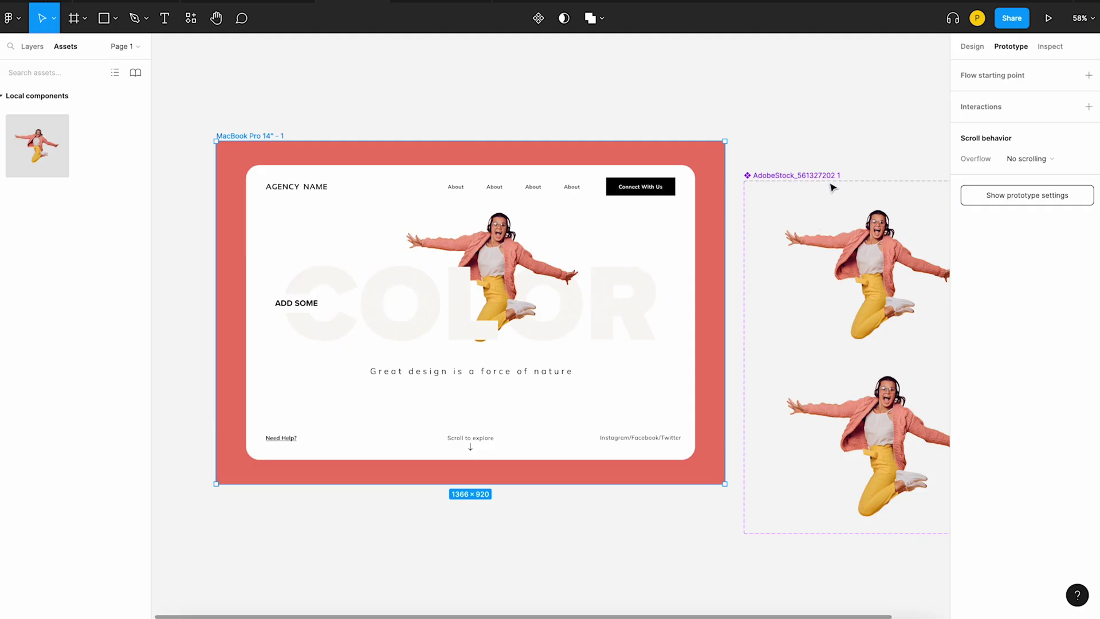
scroll(832, 187, "right", 5)
left_click(700, 276)
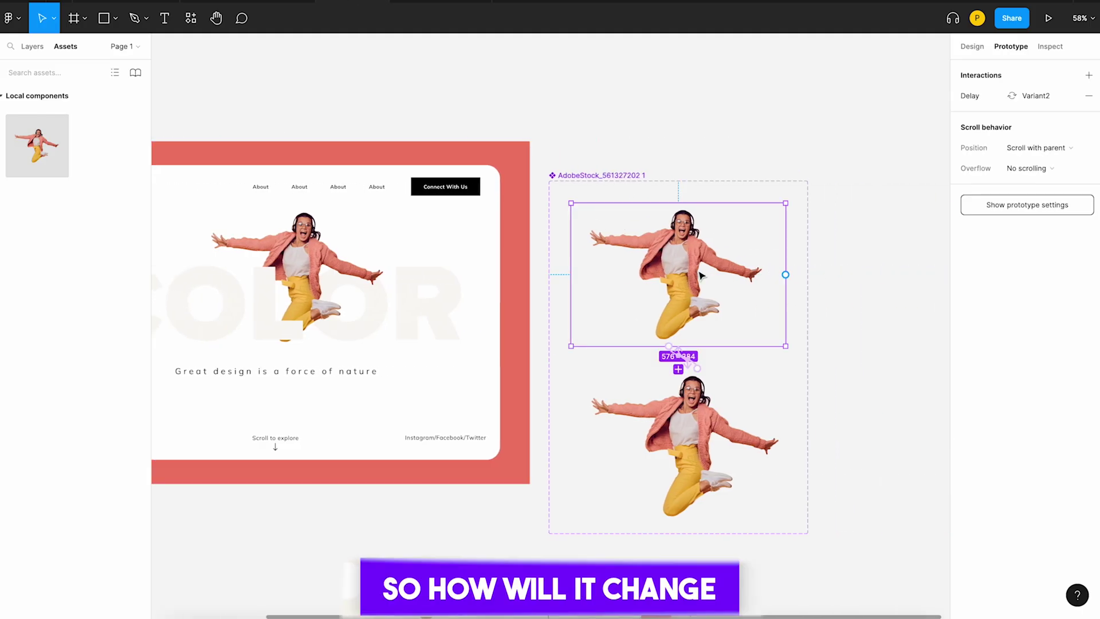
left_click(681, 358)
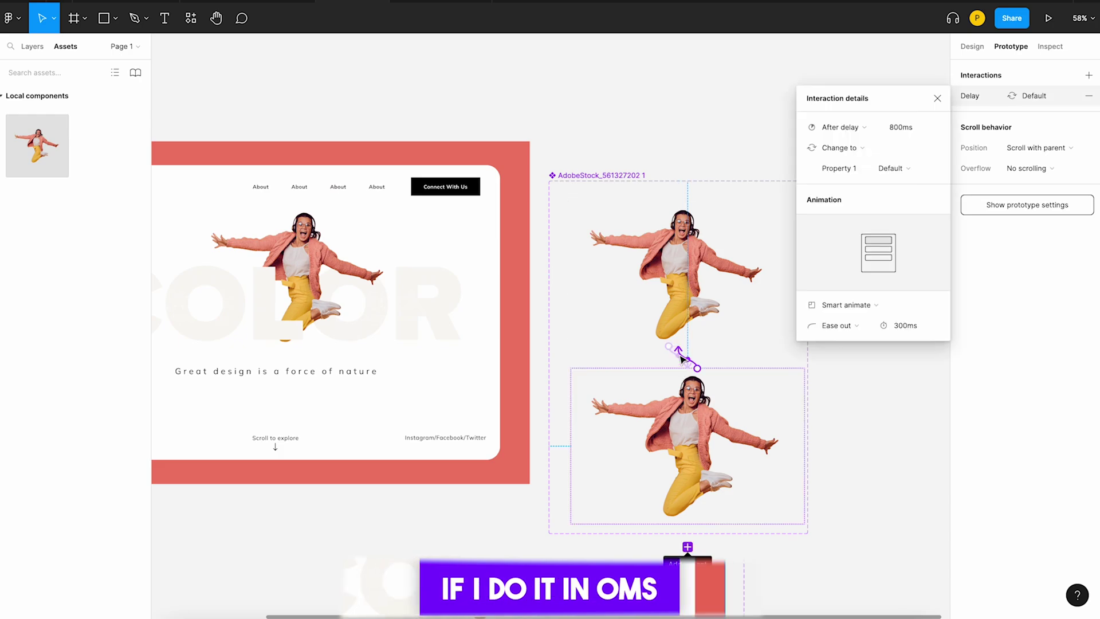
left_click(899, 132)
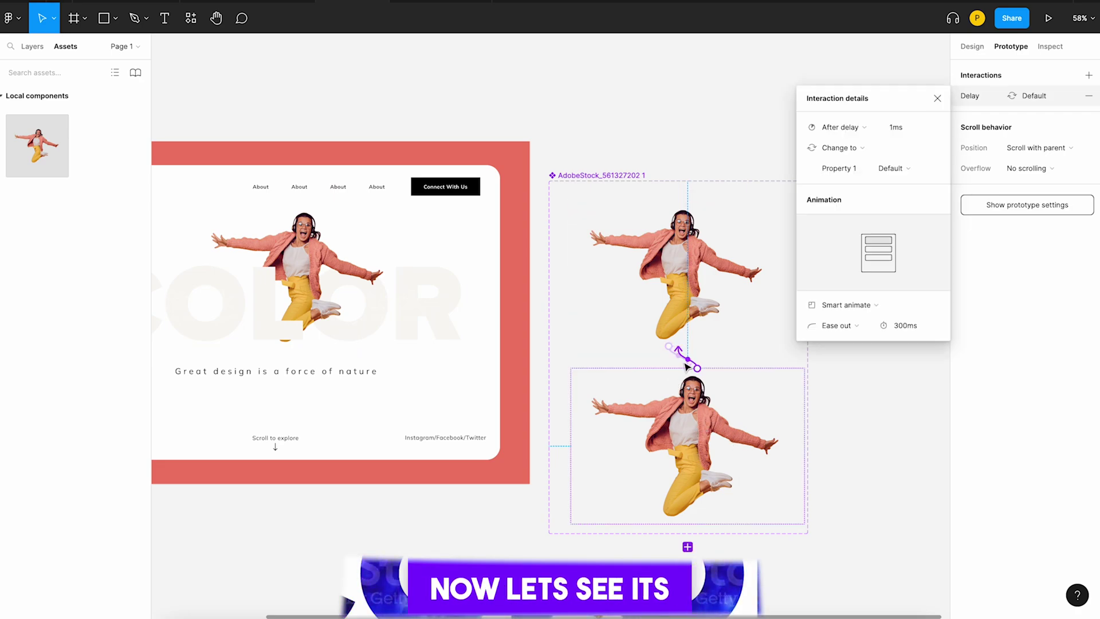
Step: Set the Default-to-Variant2 interaction to a 1 ms delay and a 2000 ms animation duration, and preview the prototype
scroll(685, 366, "up", 5)
left_click(667, 285)
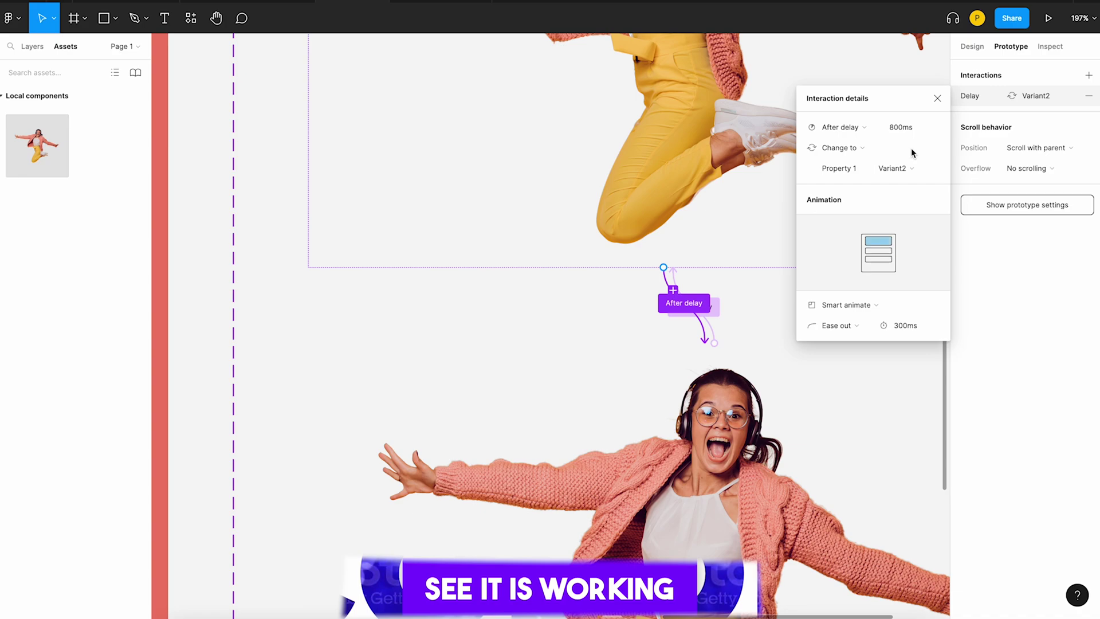
left_click(899, 130)
type("1")
key("Return")
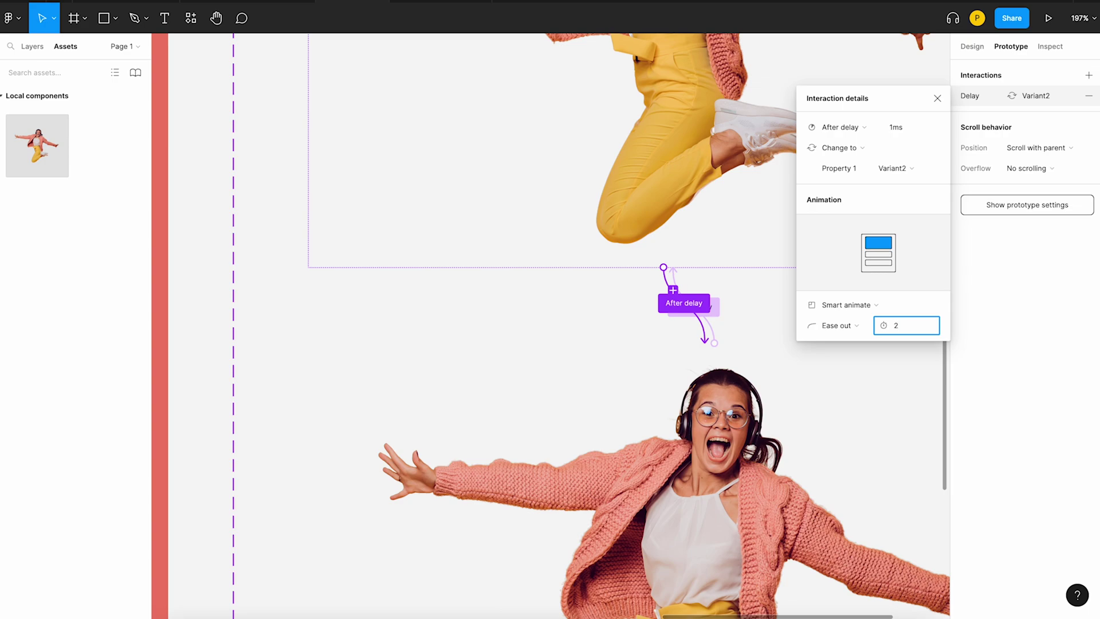
scroll(570, 334, "down", 10)
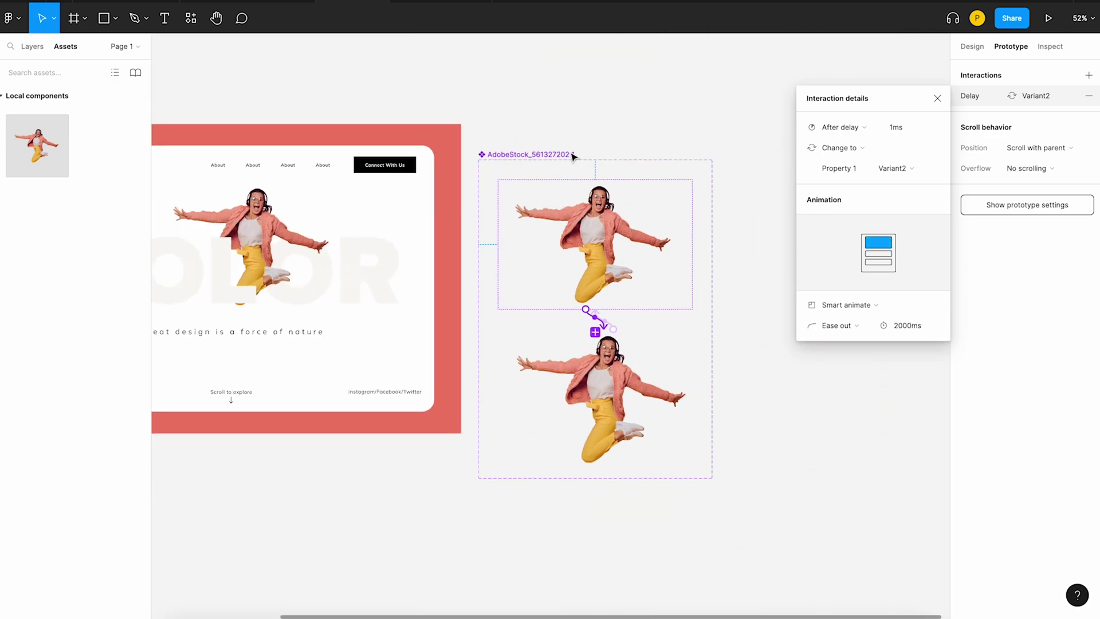
left_click(1049, 17)
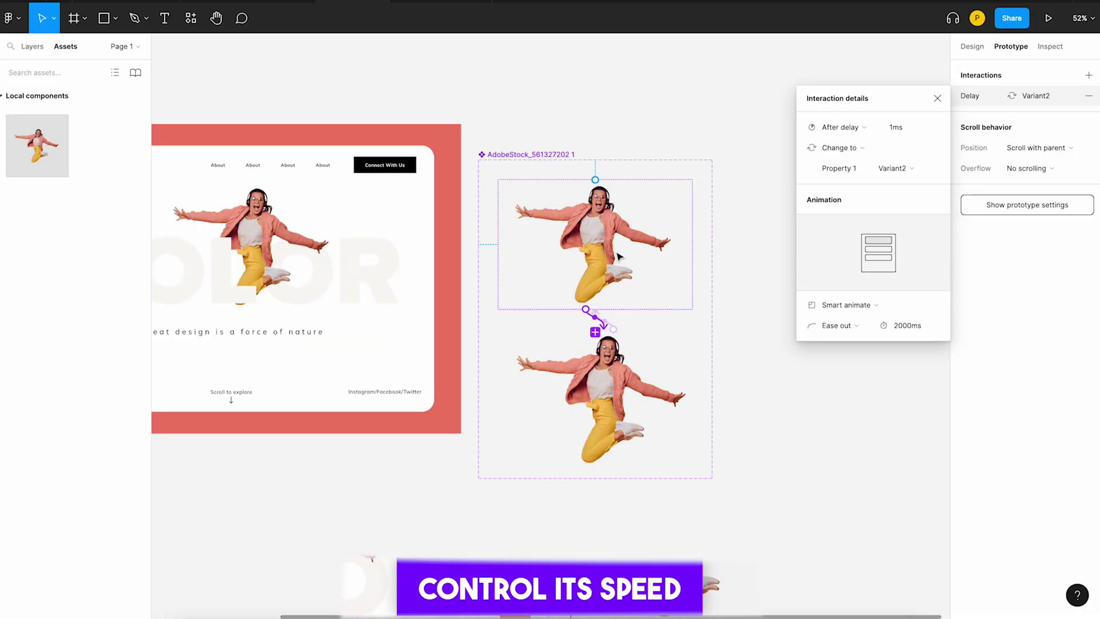
Step: Set the animation duration of the Variant2-to-Default interaction to 2000 ms and play the landing page prototype
scroll(609, 325, "up", 5)
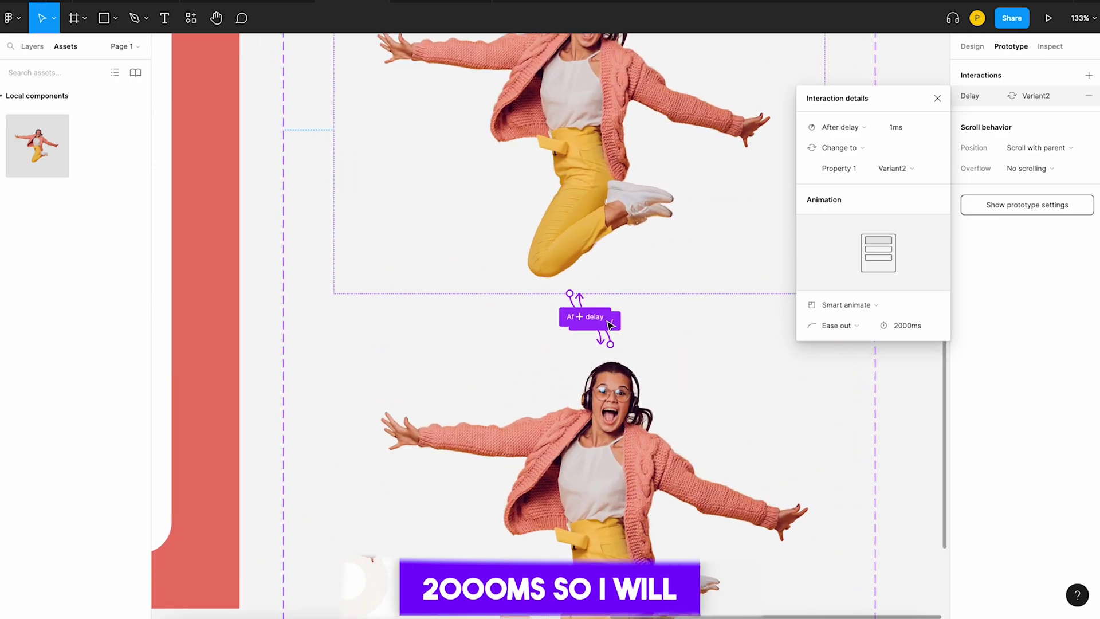
left_click(613, 318)
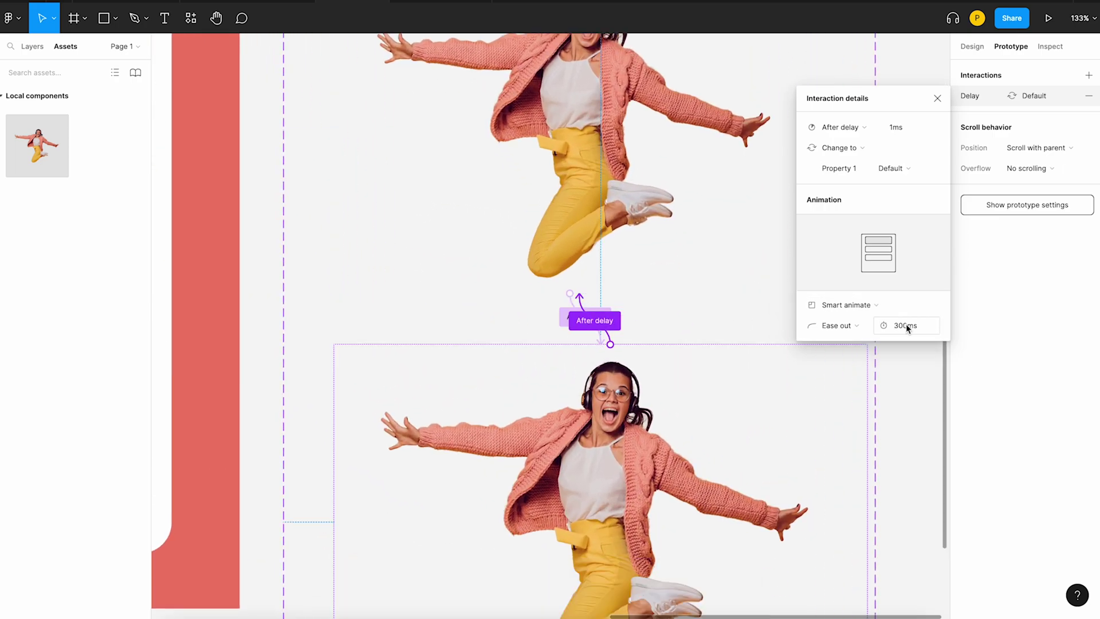
type("2s")
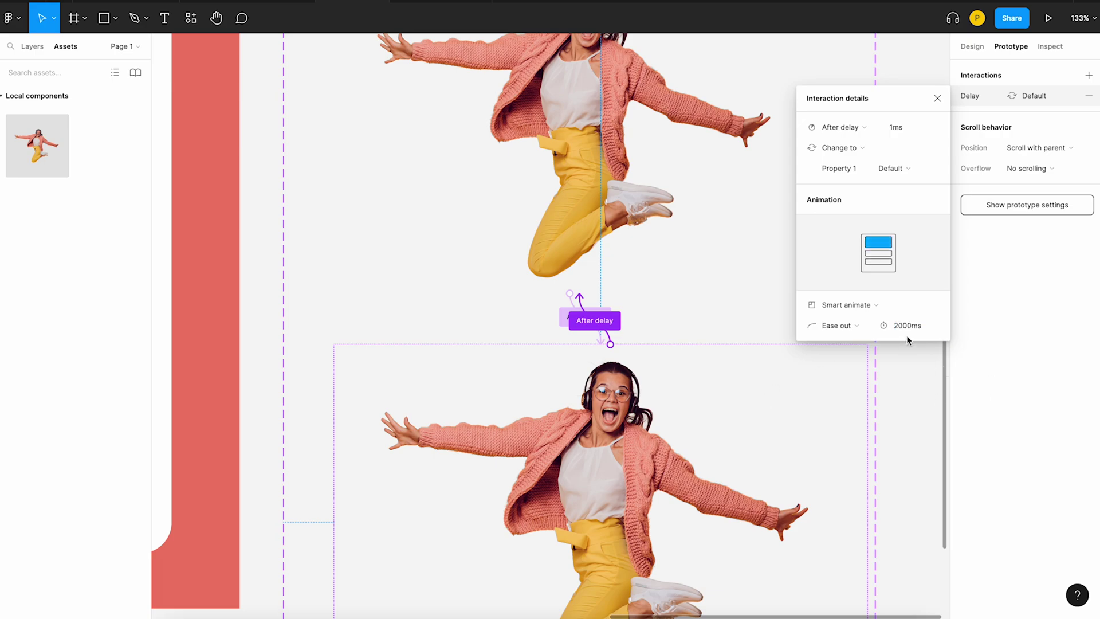
scroll(727, 363, "down", 5)
scroll(727, 363, "right", 2)
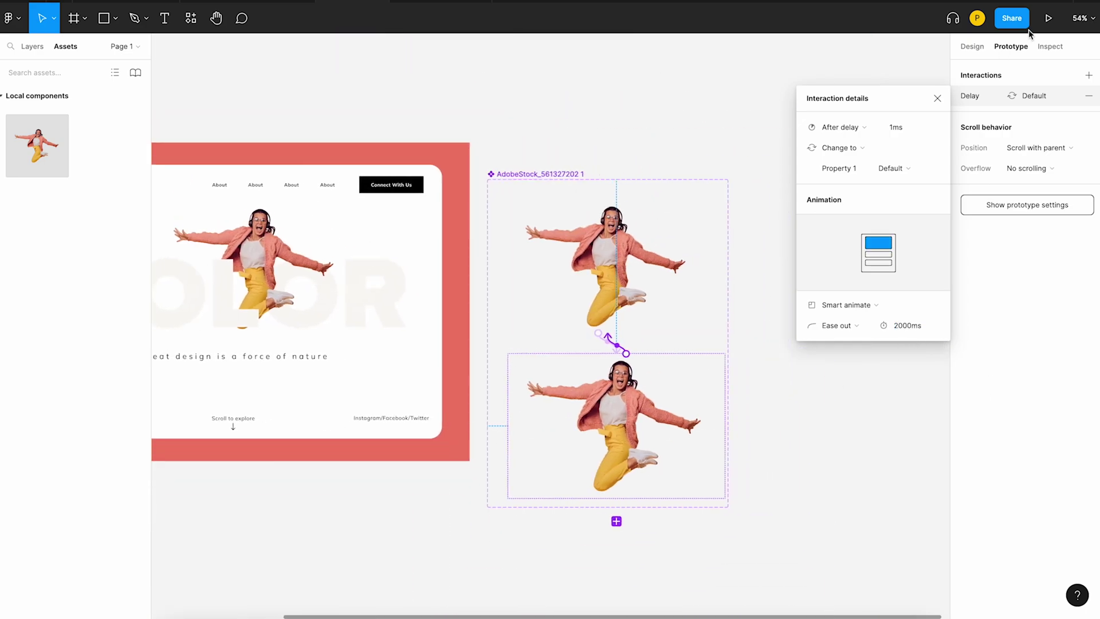
left_click(1048, 18)
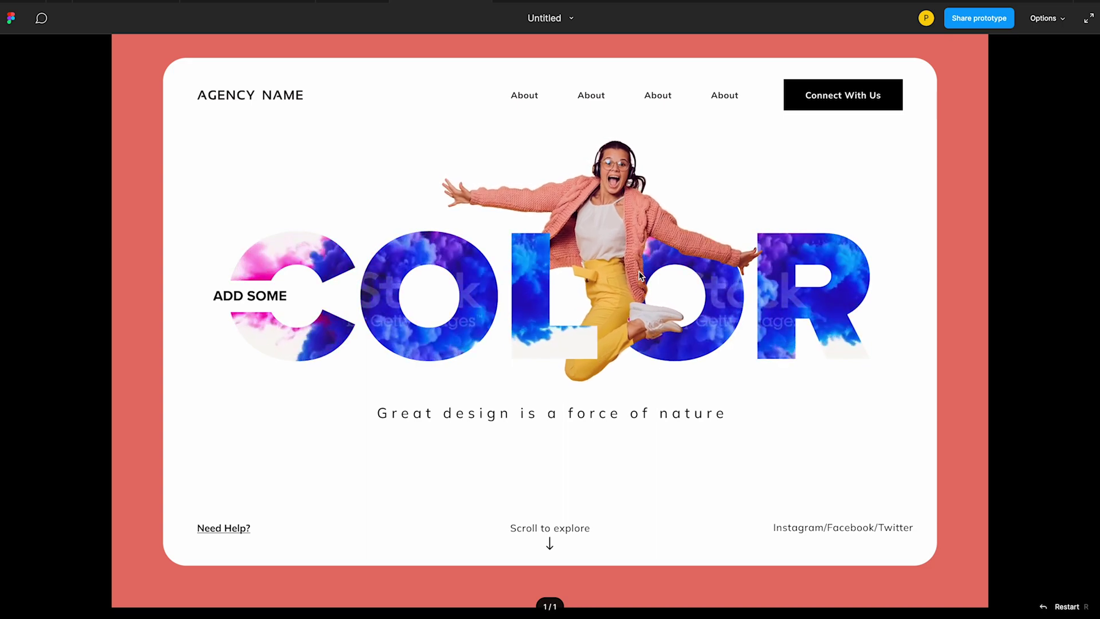